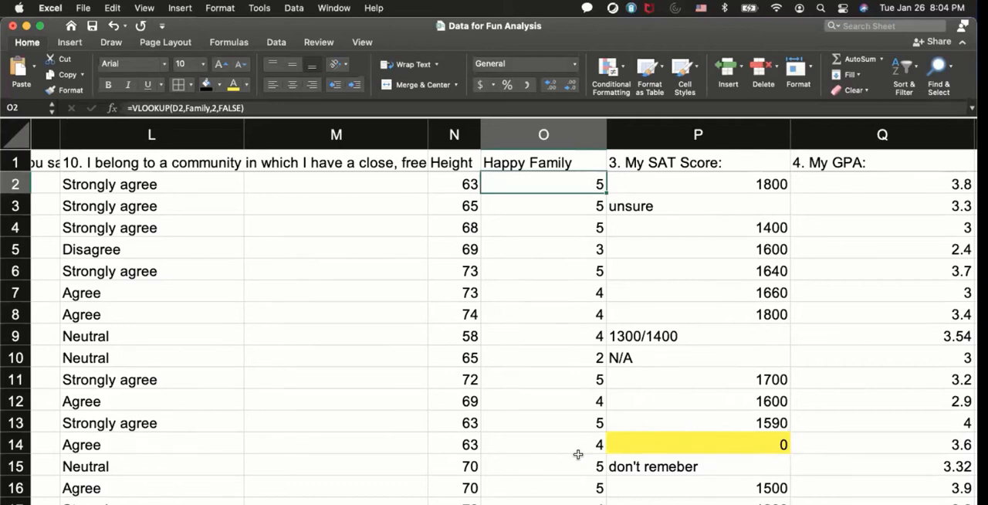
Clear the "unsure" answer from cell P3 in the SAT score column.
click(710, 183)
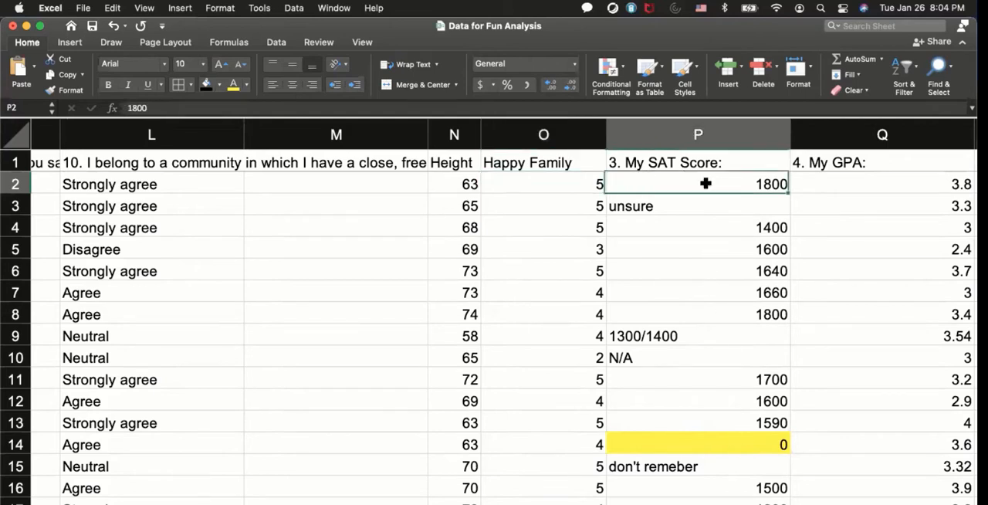
click(697, 211)
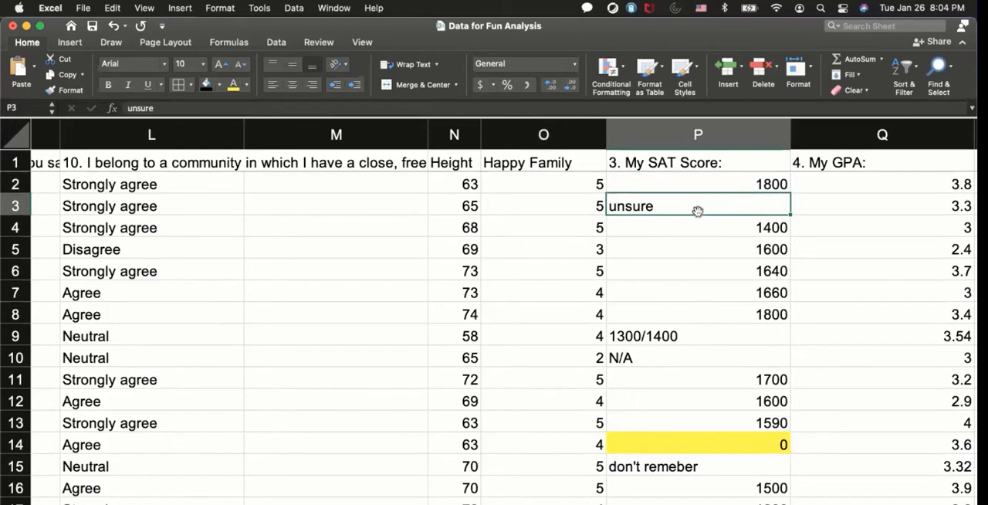
key(BackSpace)
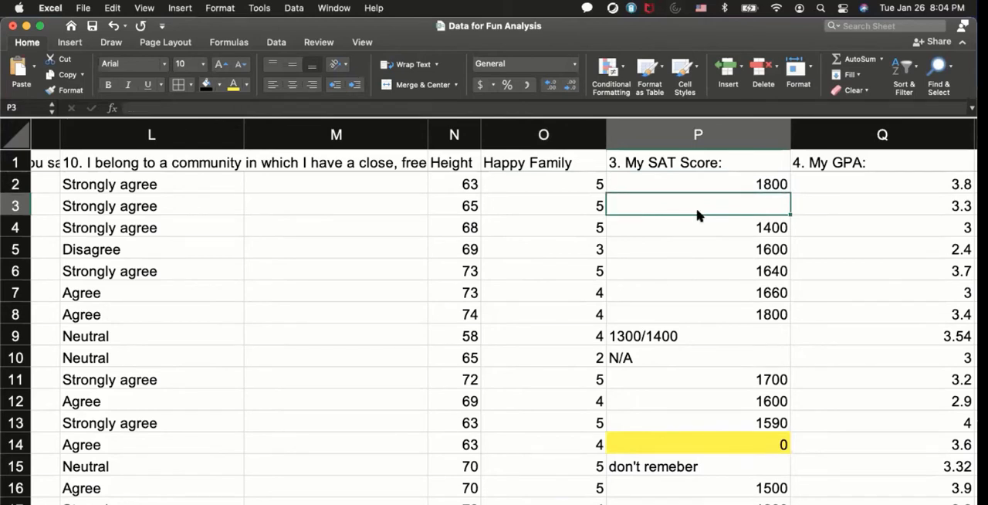
Replace the 1300/1400 SAT answer in cell P9 with 1350.
click(705, 337)
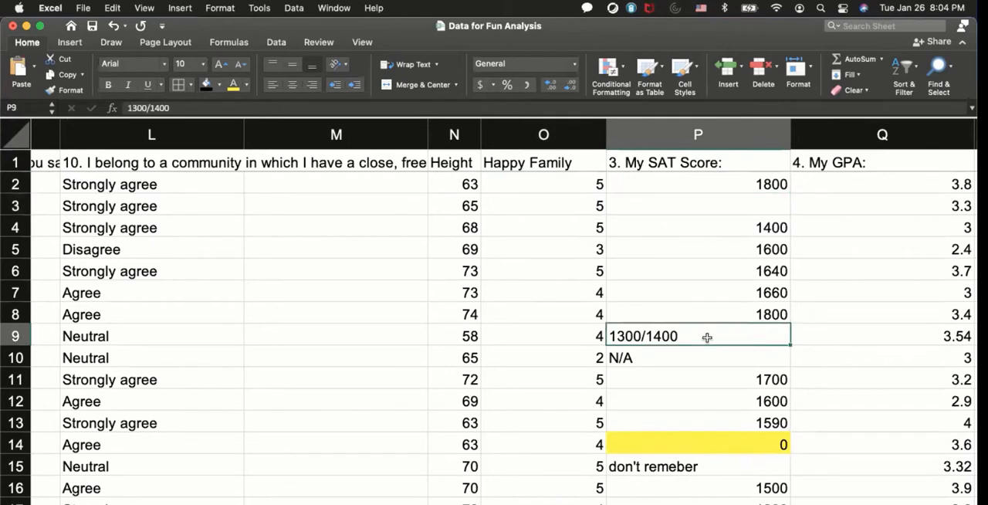
text(135)
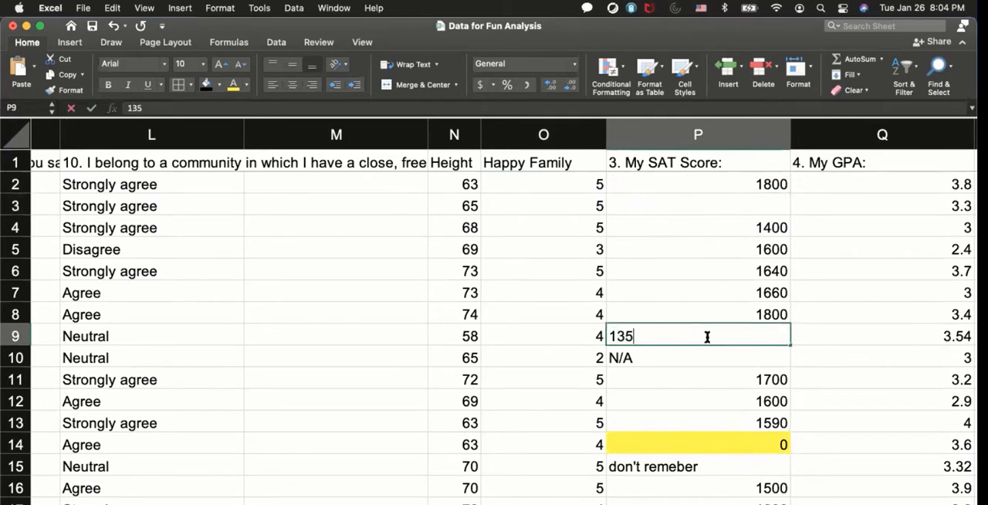
text(0)
key(Return)
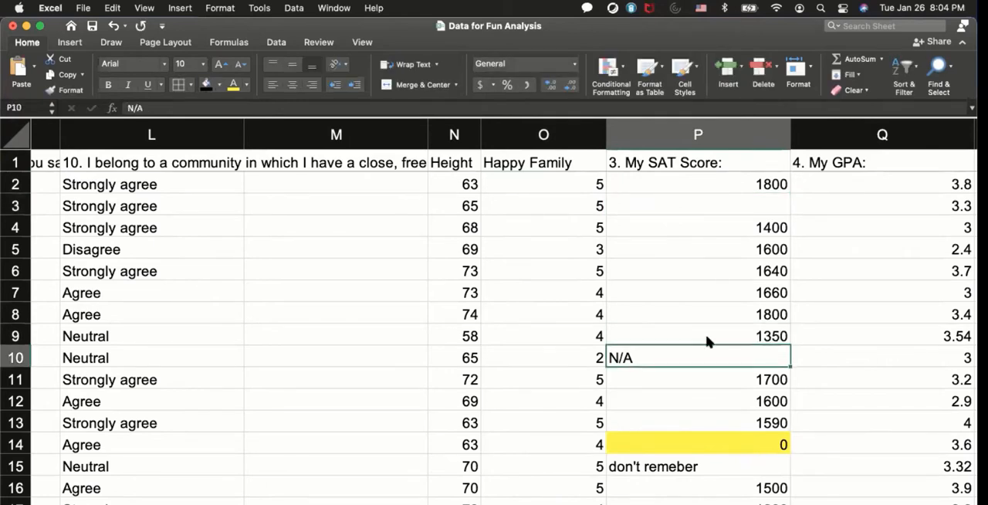
Clear the unusable SAT answers in cells P10, P14 and P15: N/A, 0 and "don't remeber".
key(Delete)
click(701, 446)
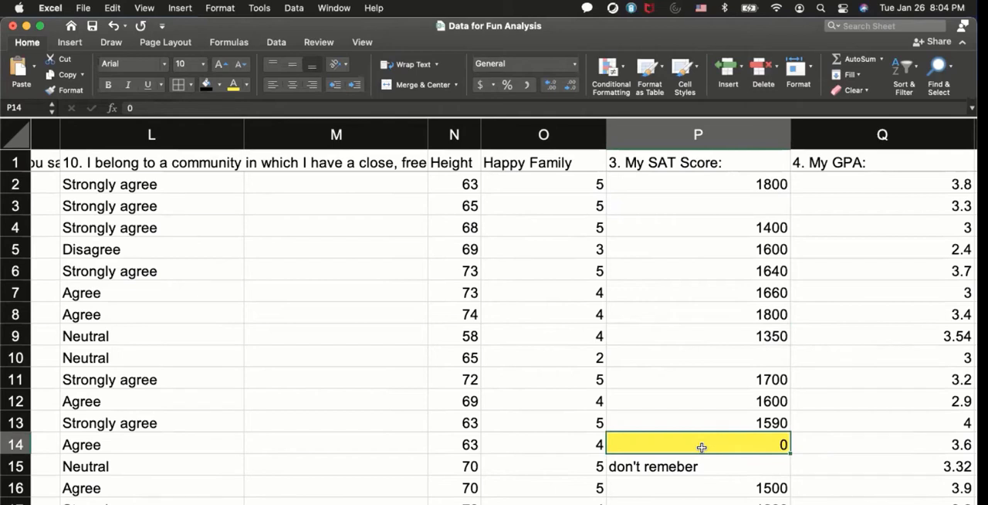
key(Delete)
click(695, 467)
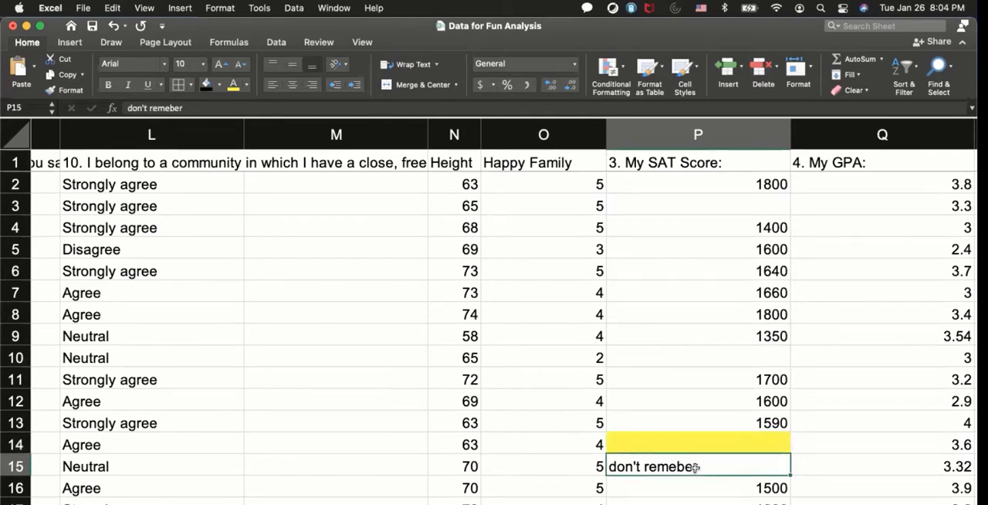
key(Delete)
Clear the N/A SAT answers in cells P27 and P29.
scroll(694, 469, down, 10)
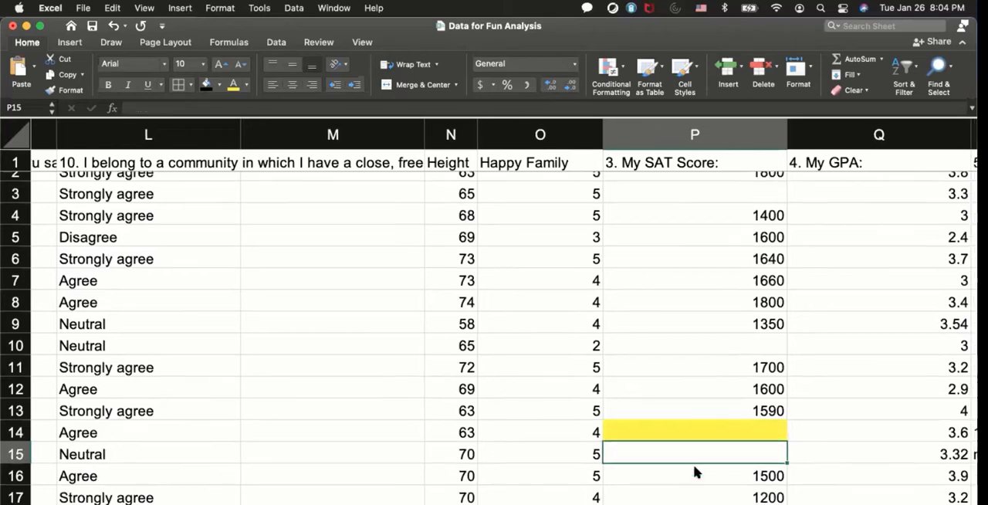
scroll(695, 473, down, 2)
click(620, 386)
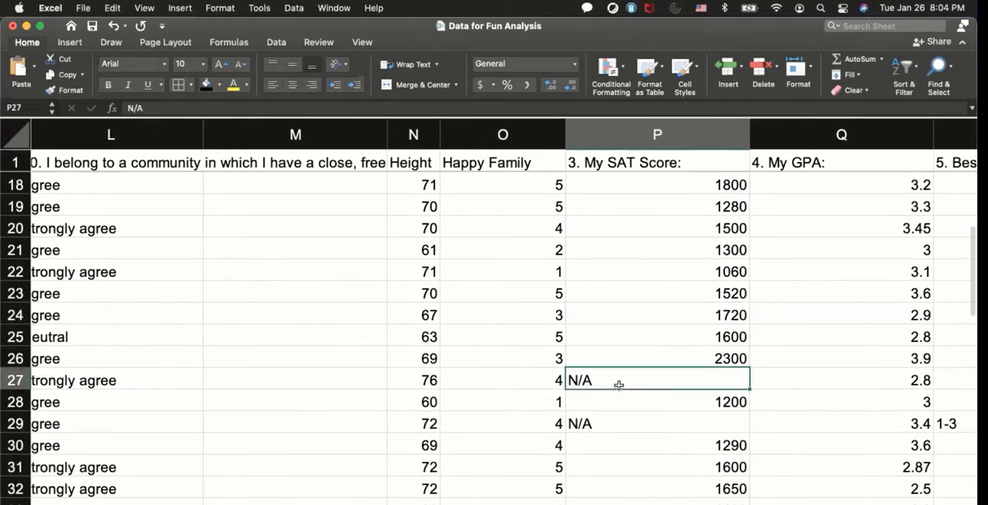
key(Delete)
key(Down)
key(Down)
key(Delete)
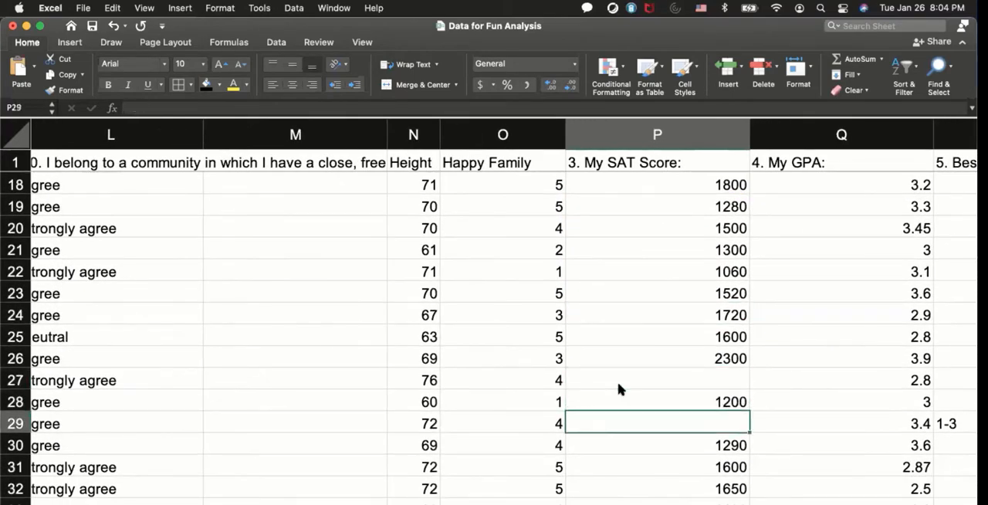
Clear the N/A answer in cell P38 and the "Unsure" answer in cell P51 of the SAT column.
scroll(617, 390, down, 5)
click(590, 433)
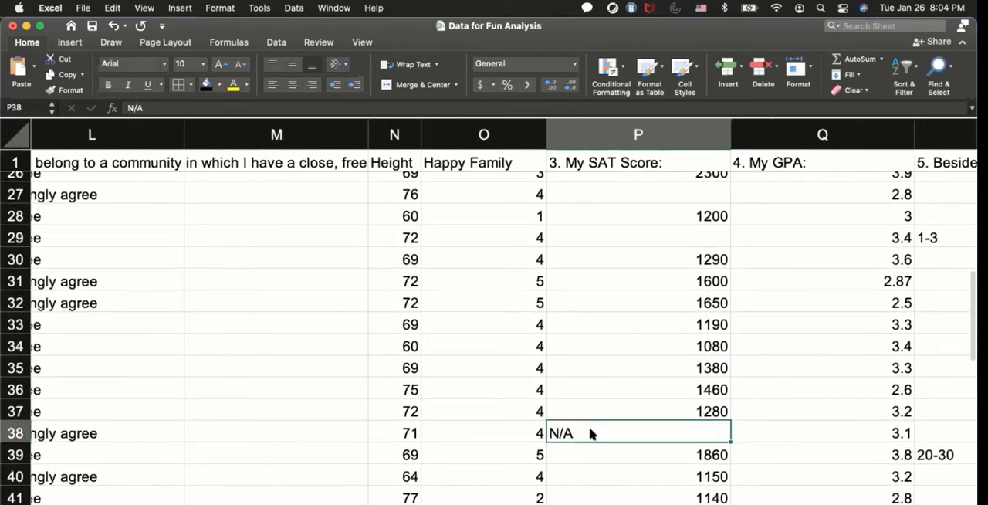
key(Delete)
scroll(589, 434, down, 5)
click(564, 456)
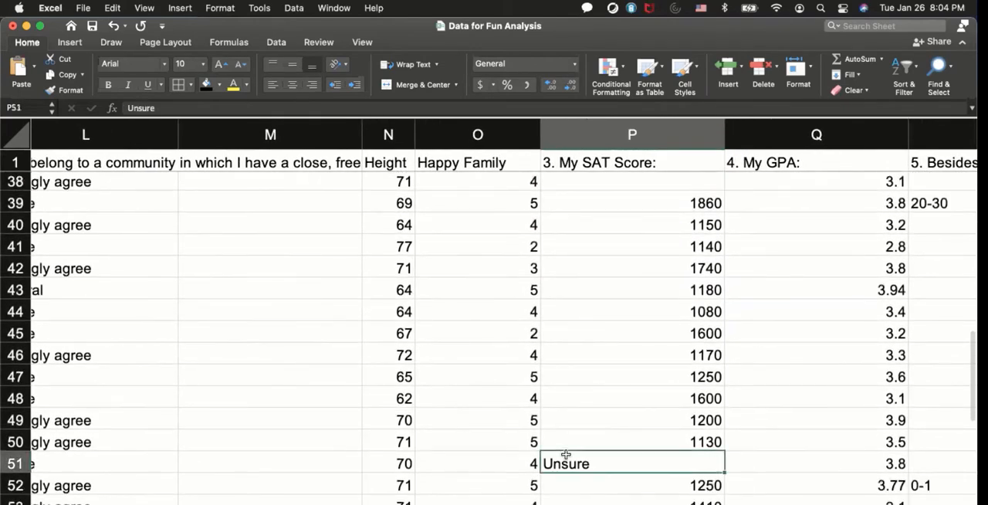
key(Delete)
Check the rest of the SAT column, the GPA column and the books-per-year column, including its full heading, for non-numeric entries.
scroll(566, 458, down, 5)
scroll(565, 459, up, 10)
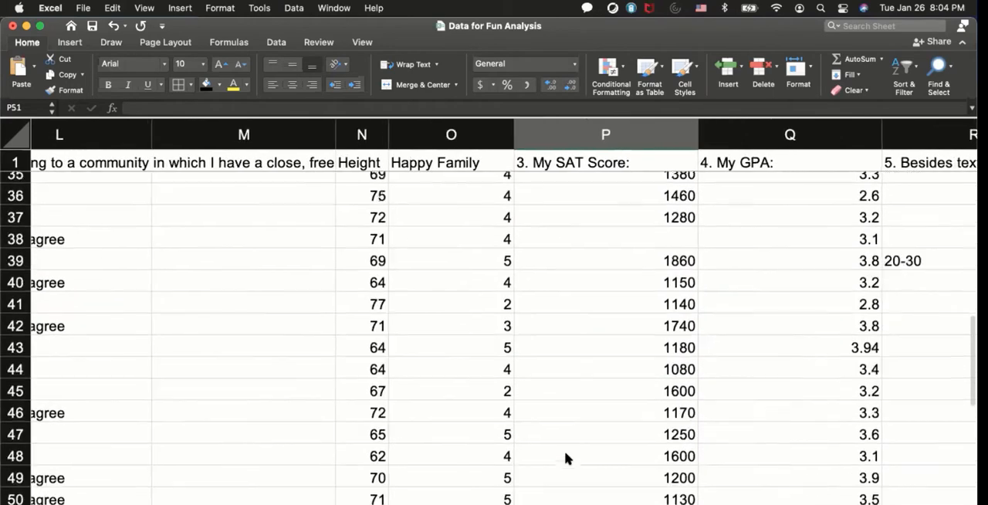
scroll(566, 459, up, 5)
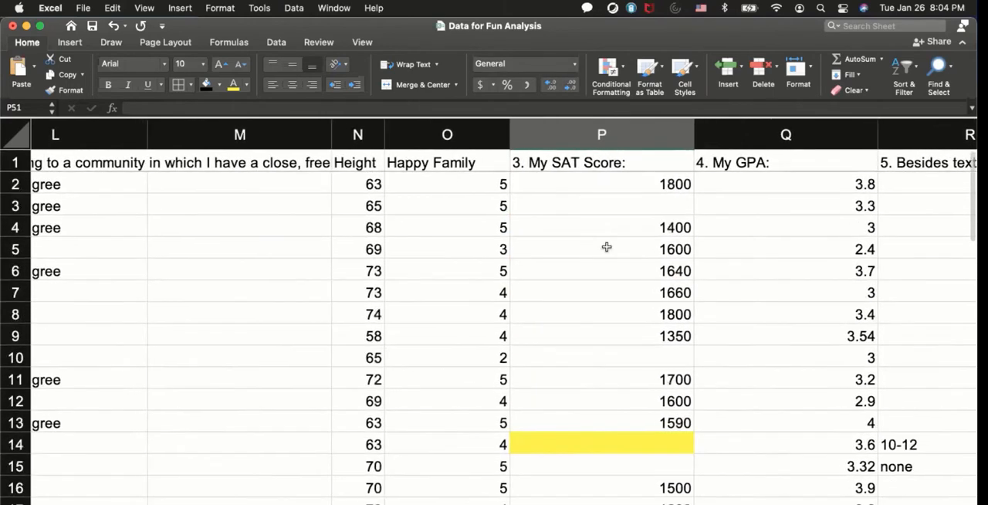
click(652, 394)
scroll(652, 394, right, 4)
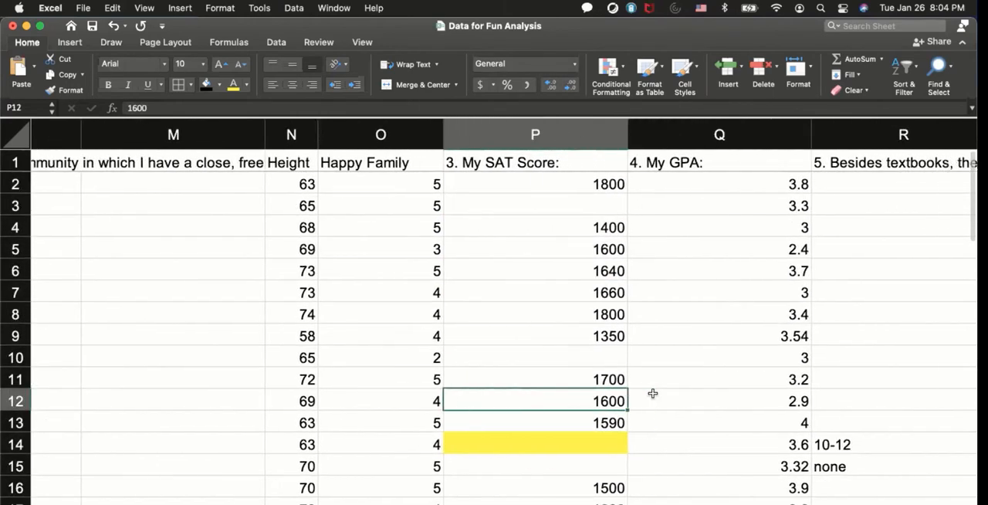
scroll(545, 419, down, 6)
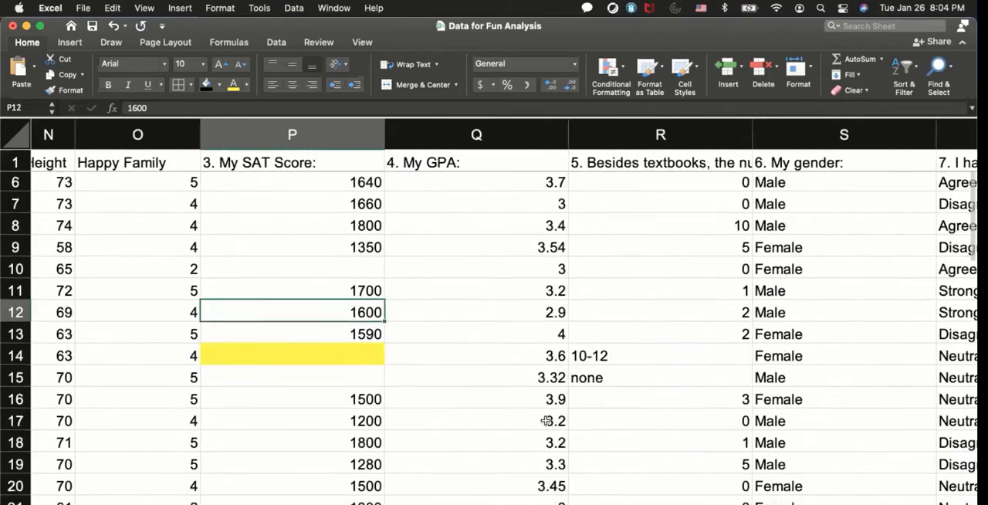
scroll(545, 420, down, 10)
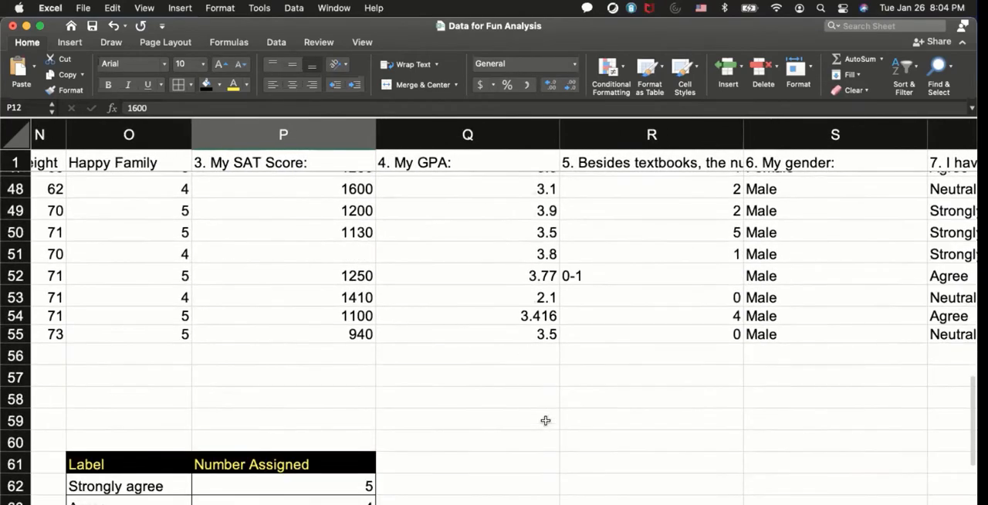
scroll(546, 420, up, 15)
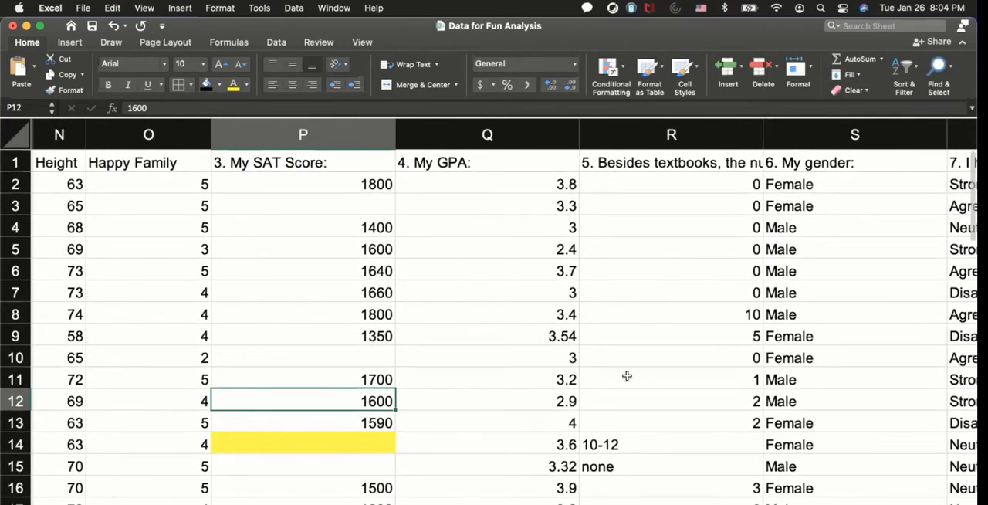
scroll(658, 364, right, 3)
scroll(658, 364, right, 2)
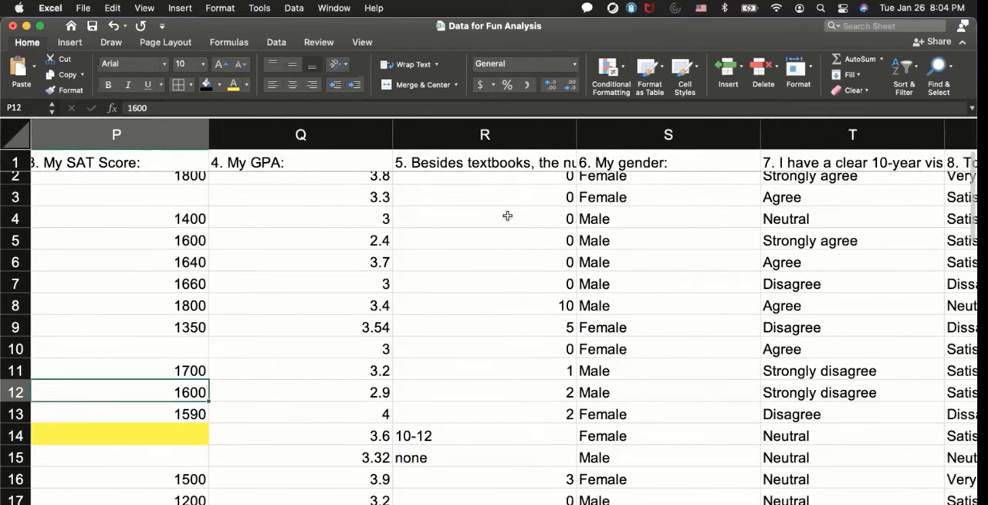
click(526, 160)
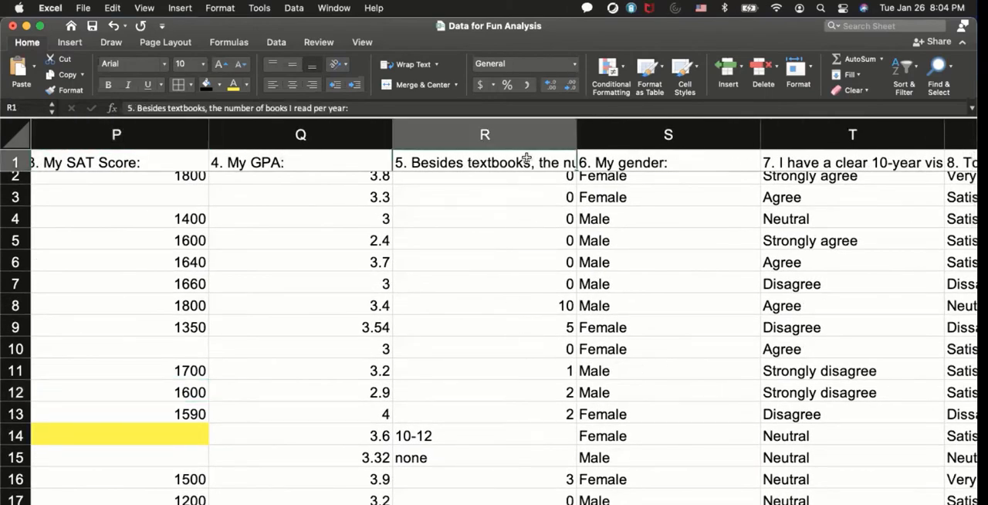
scroll(268, 175, left, 3)
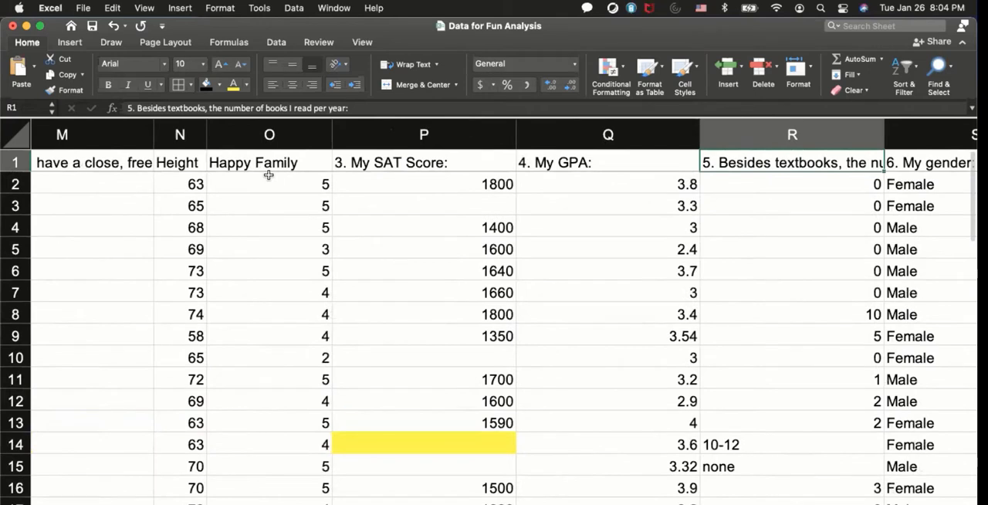
Shorten the SAT score column's heading in P1 to SAT and narrow column P to fit its contents.
double_click(370, 162)
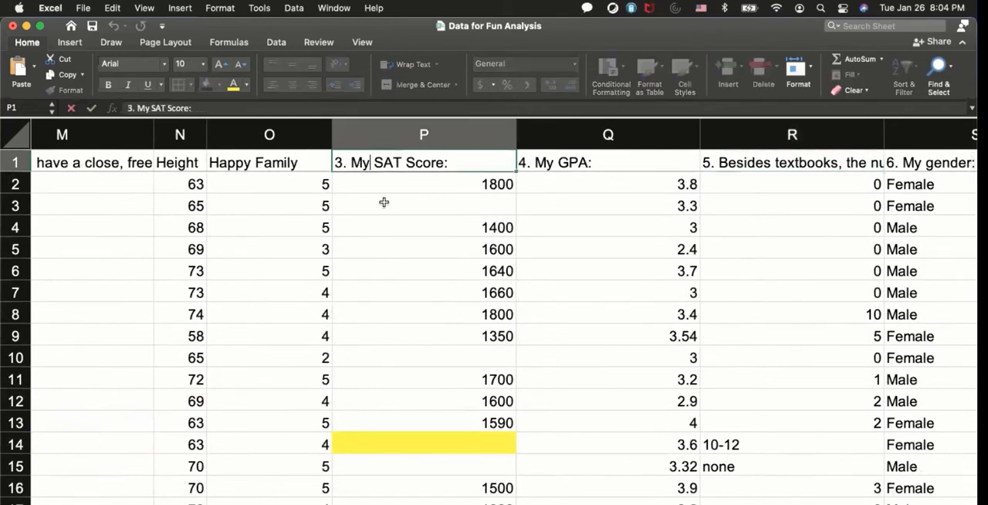
key(BackSpace)
key(BackSpace)
key(BackSpace)
key(BackSpace)
key(BackSpace)
key(BackSpace)
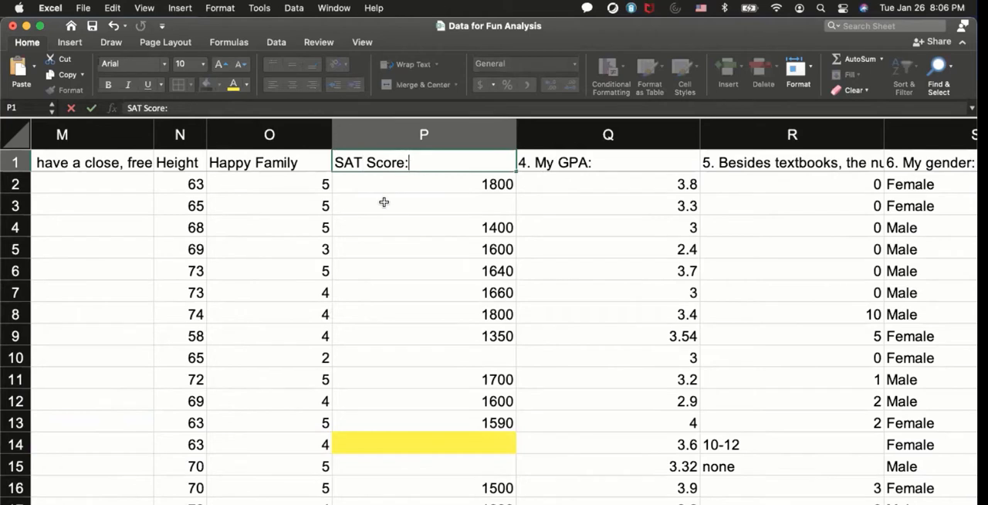
key(BackSpace)
key(BackSpace)
key(BackSpace)
key(BackSpace)
key(BackSpace)
key(BackSpace)
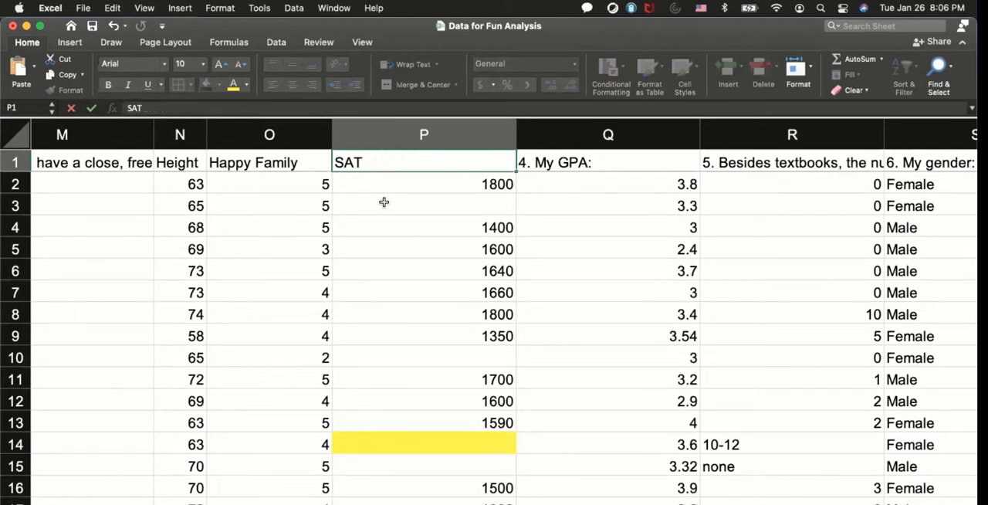
key(Return)
drag(515, 135, 301, 135)
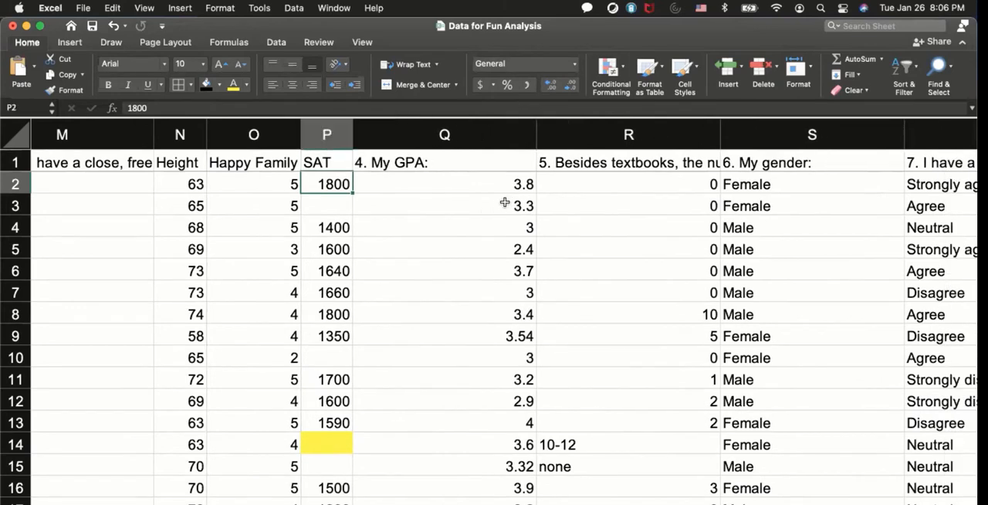
Shorten the heading in Q1 to GPA and narrow column Q to fit its contents.
double_click(392, 162)
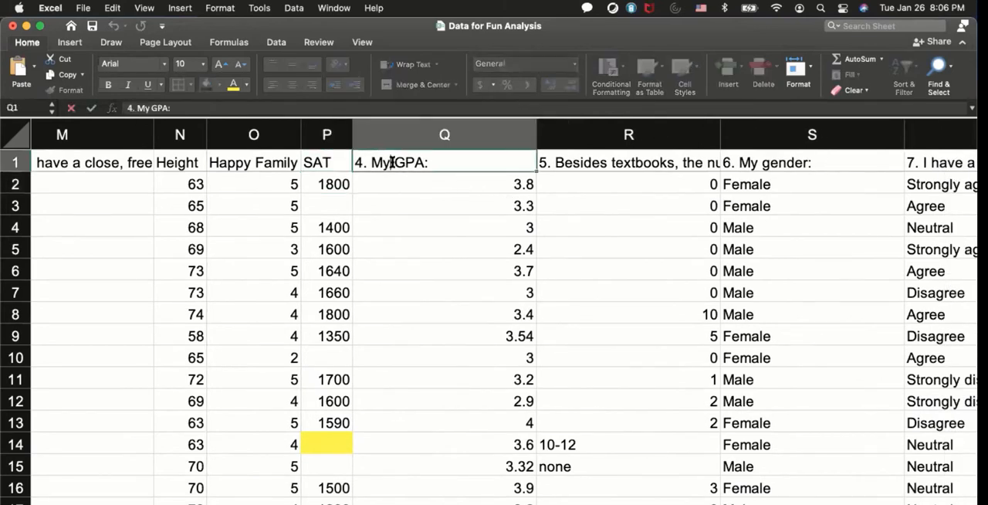
key(BackSpace)
key(BackSpace)
key(BackSpace)
key(BackSpace)
key(BackSpace)
key(BackSpace)
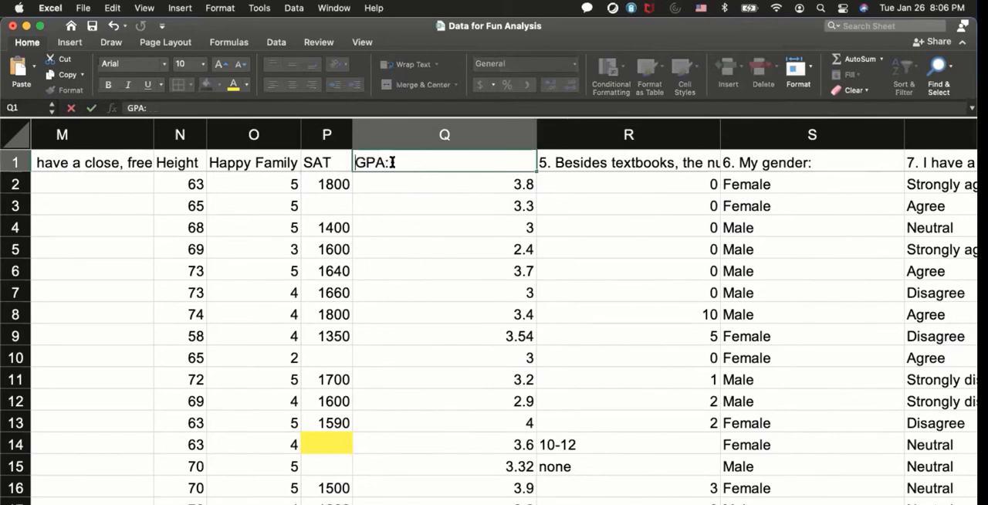
key(Return)
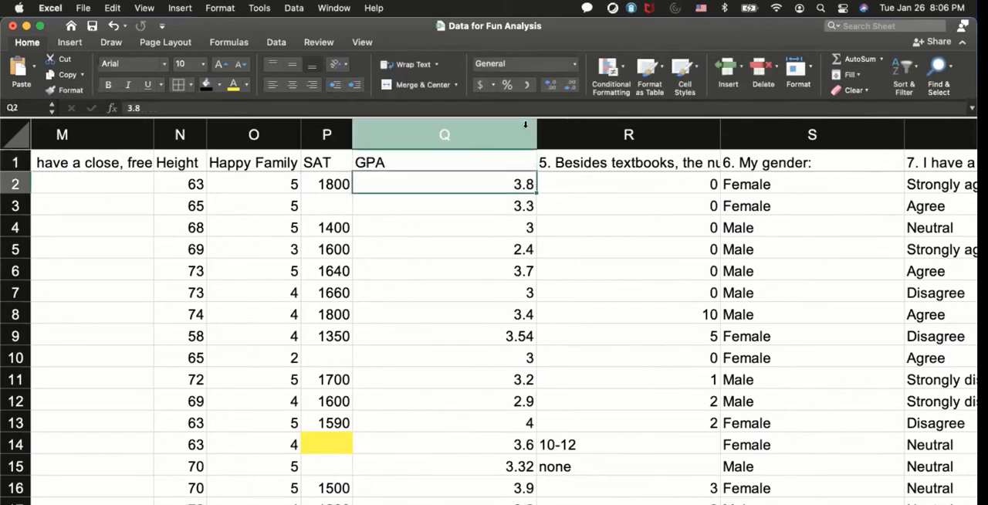
drag(537, 135, 406, 135)
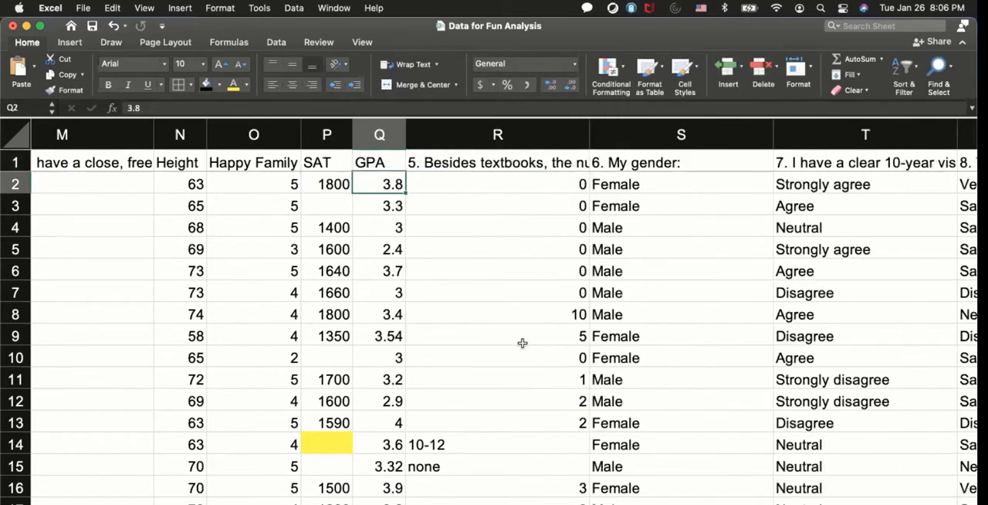
Shorten the books-per-year column's heading in R1 to Books.
click(514, 195)
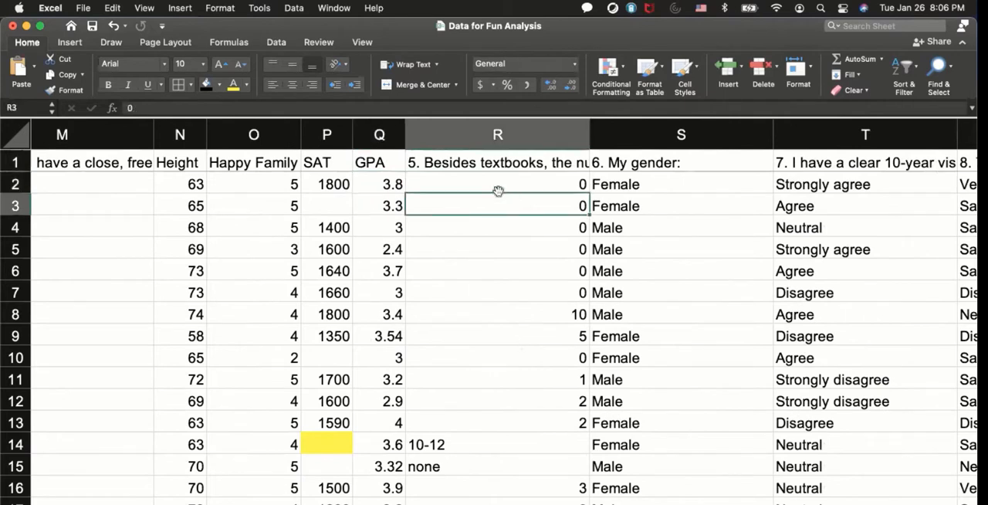
click(487, 162)
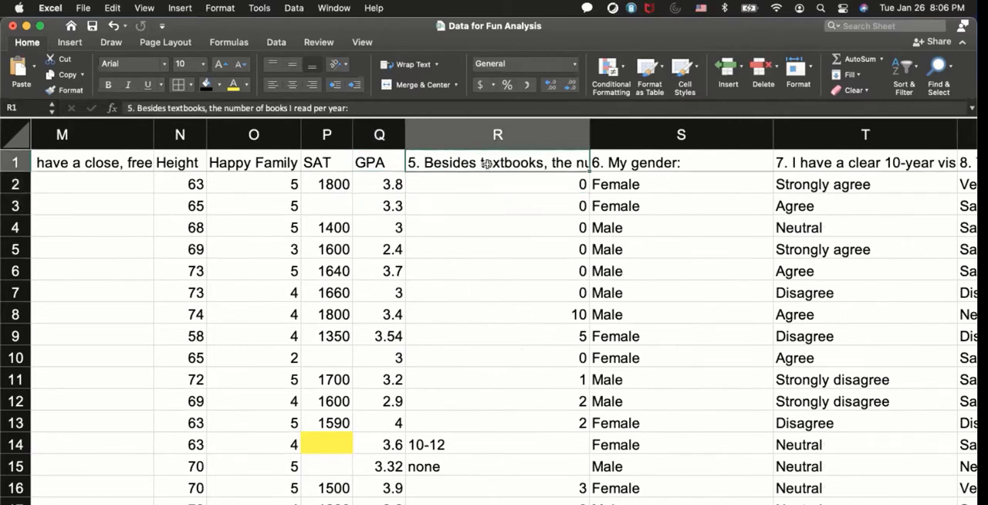
double_click(544, 163)
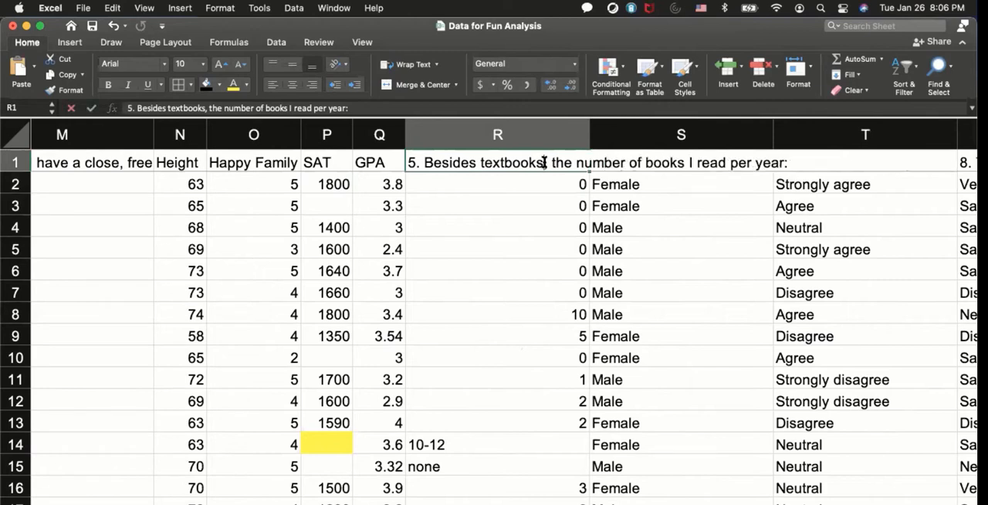
key(BackSpace)
key(BackSpace)
key(BackSpace)
key(BackSpace)
key(BackSpace)
key(BackSpace)
key(BackSpace)
key(BackSpace)
key(BackSpace)
key(BackSpace)
key(BackSpace)
key(BackSpace)
key(BackSpace)
key(BackSpace)
key(BackSpace)
key(BackSpace)
key(BackSpace)
key(BackSpace)
key(BackSpace)
key(BackSpace)
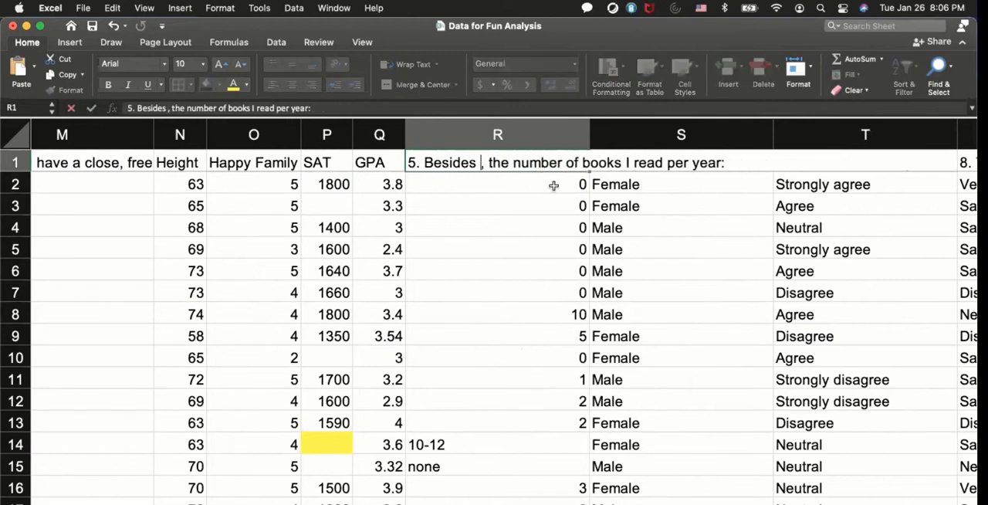
key(Delete)
key(Delete)
key(Delete)
key(Delete)
key(Delete)
key(Delete)
key(Delete)
key(Delete)
key(Delete)
key(Delete)
key(Delete)
key(Delete)
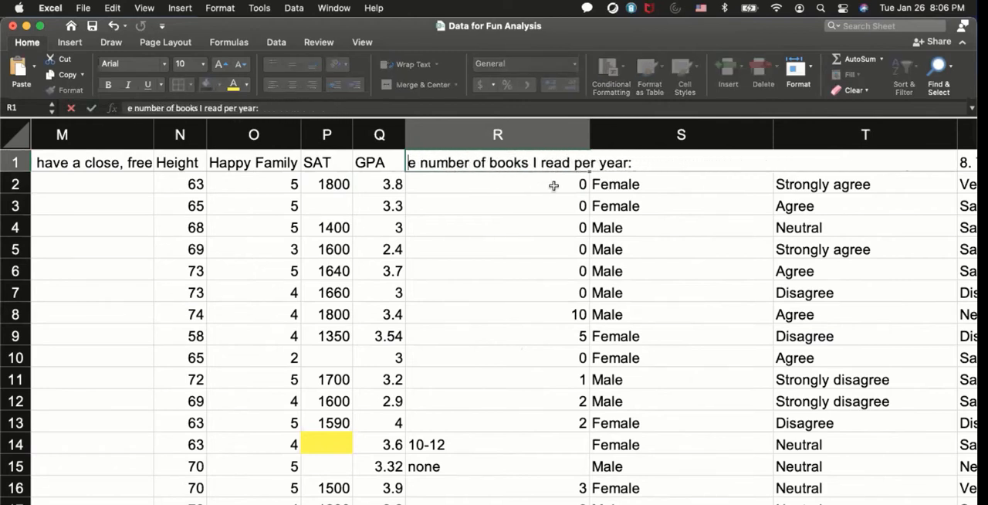
key(Delete)
key(Delete)
key(Delete)
key(Delete)
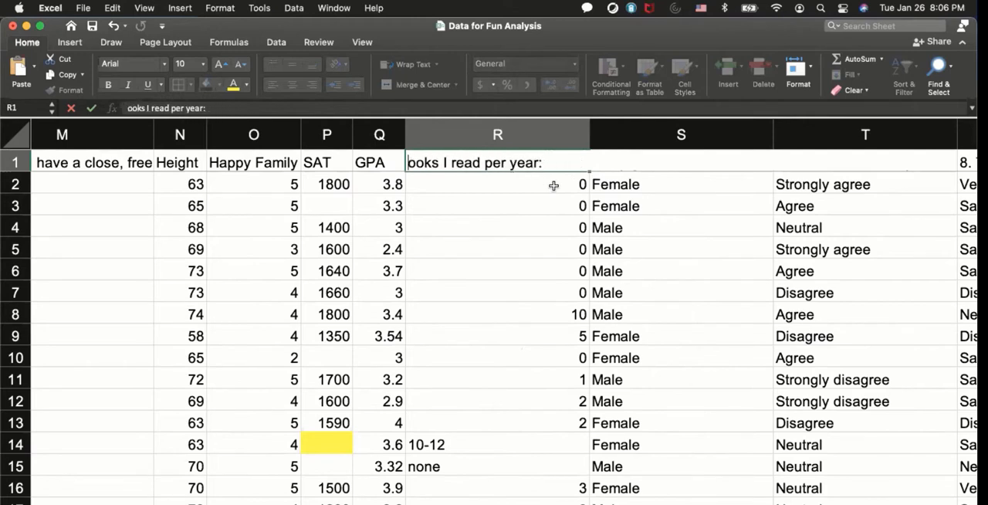
text(B)
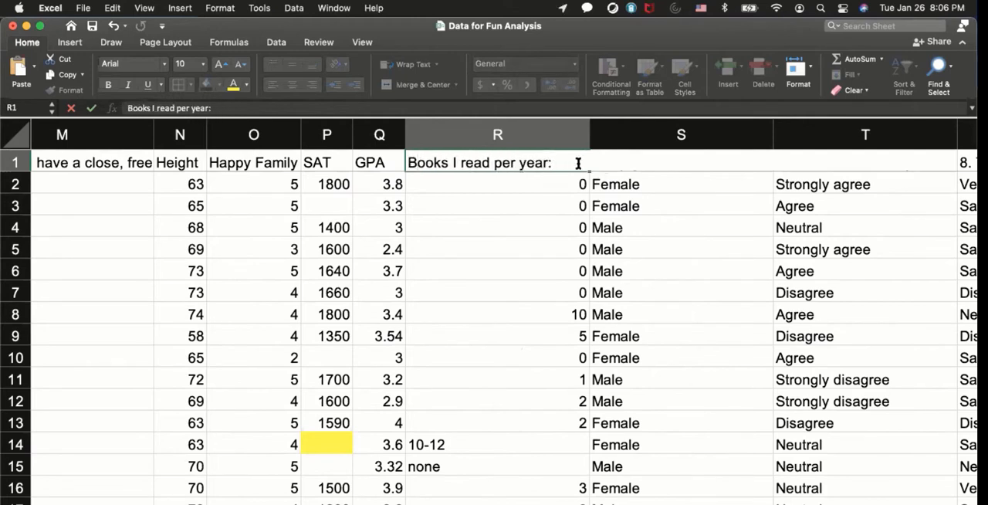
key(BackSpace)
key(BackSpace)
key(BackSpace)
key(BackSpace)
key(BackSpace)
key(BackSpace)
key(BackSpace)
key(BackSpace)
key(BackSpace)
key(BackSpace)
key(BackSpace)
key(BackSpace)
key(BackSpace)
key(BackSpace)
key(BackSpace)
key(BackSpace)
key(BackSpace)
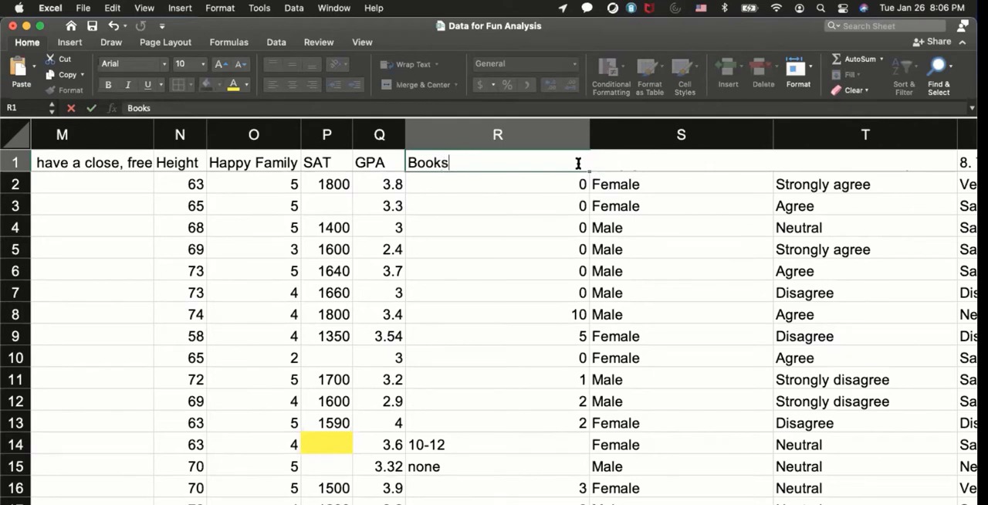
key(Return)
Replace the range answer in R14 with 11 and the text answer in R15 with 0 in the Books column.
click(564, 314)
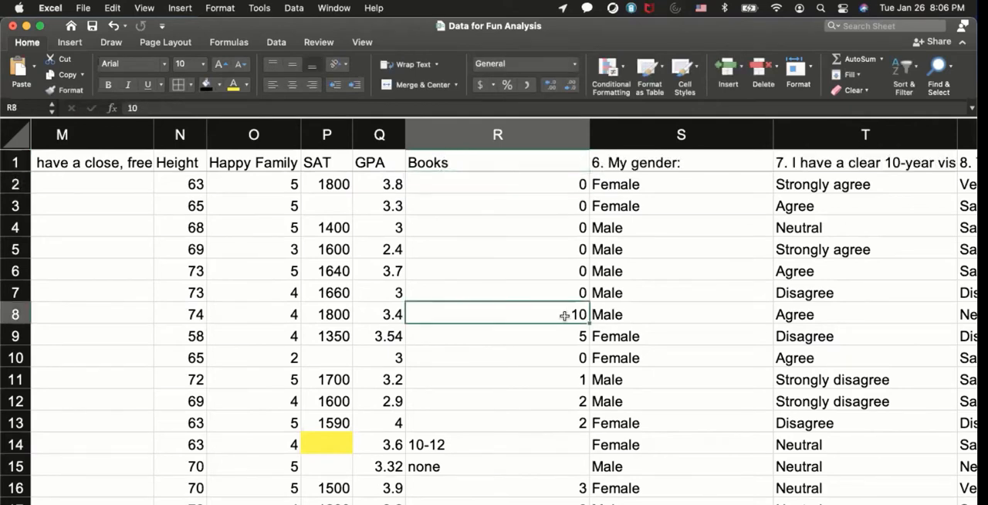
scroll(540, 339, down, 4)
click(523, 355)
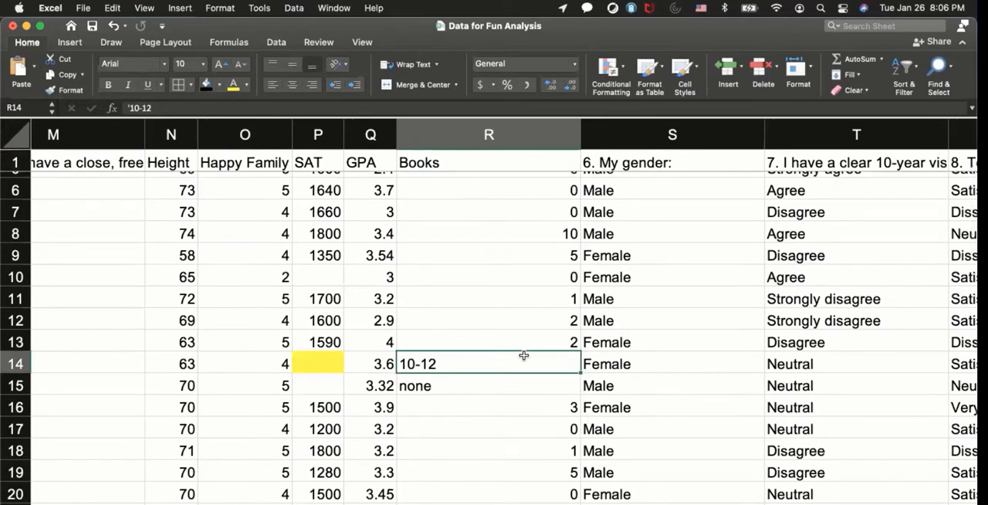
text(11)
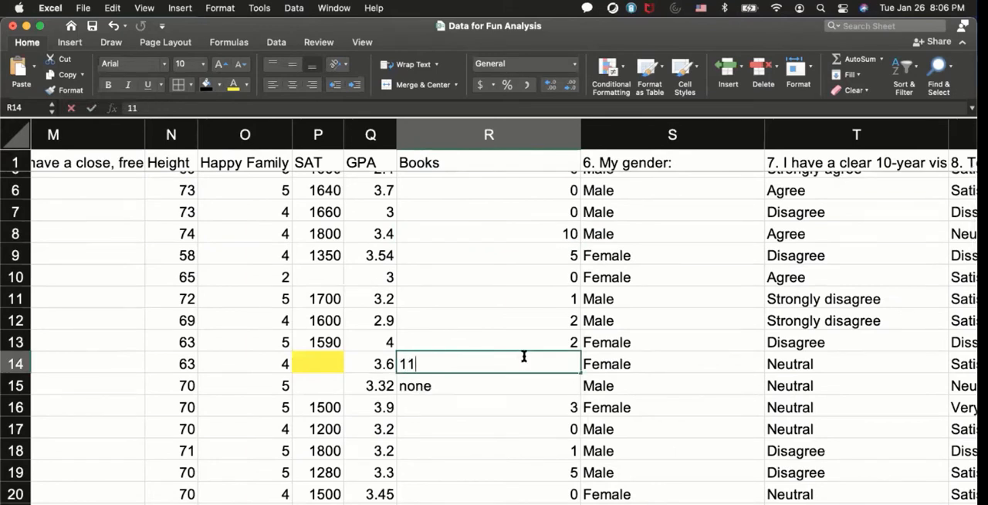
key(Return)
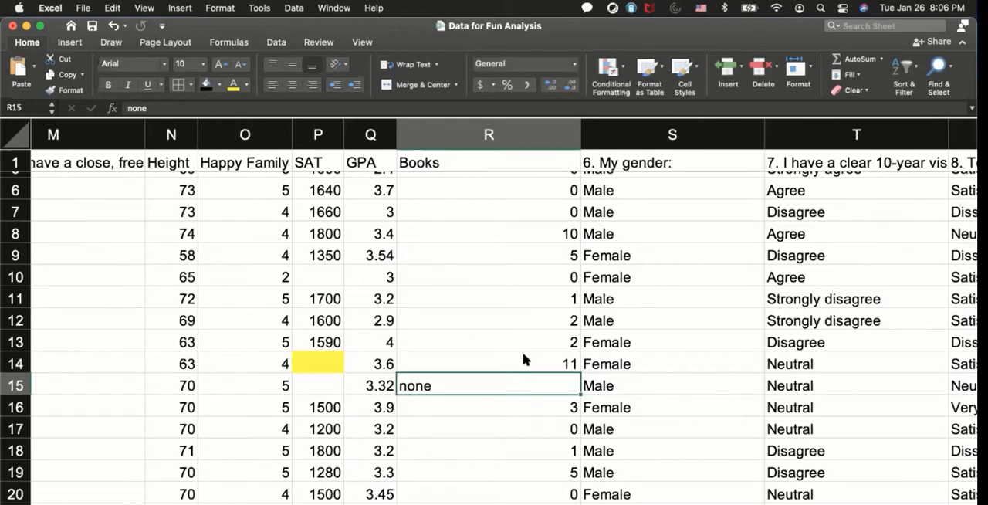
text(0)
key(Return)
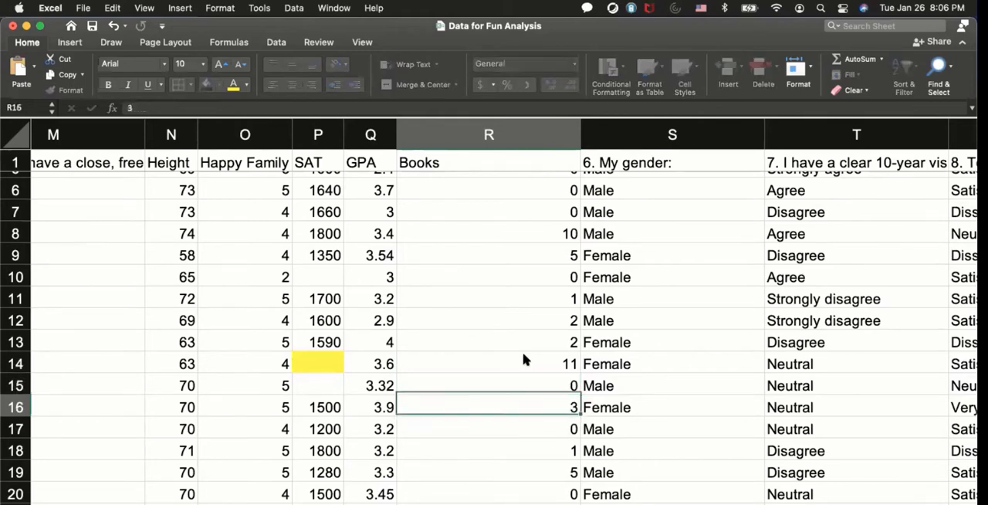
Replace the range answers in the Books column with single numbers: 1.5 in R29 and 25 in R39.
scroll(513, 459, down, 10)
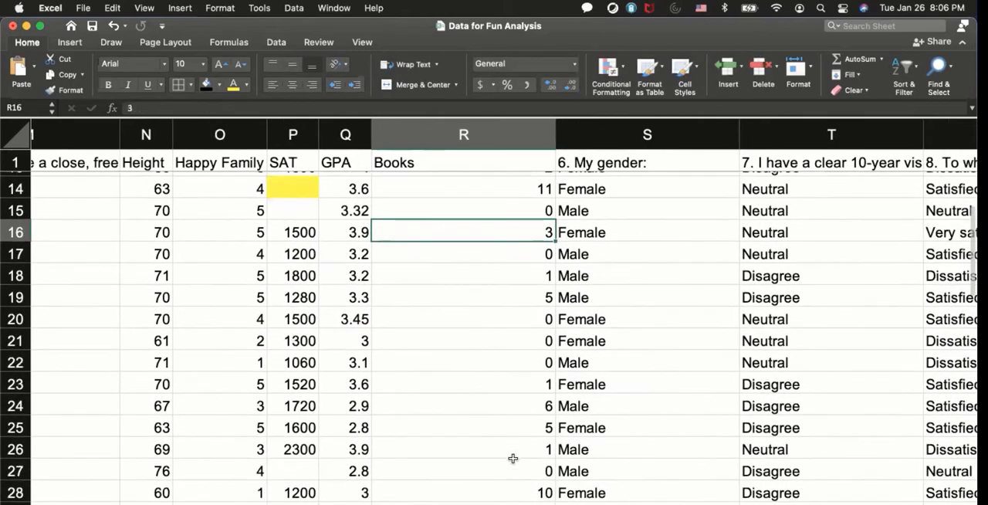
click(448, 338)
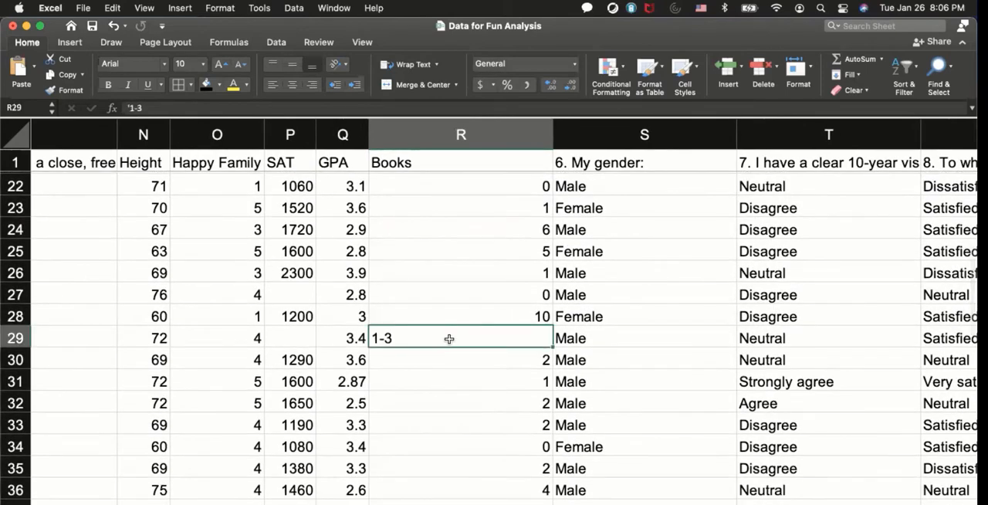
text(1.5)
key(Return)
scroll(449, 338, down, 5)
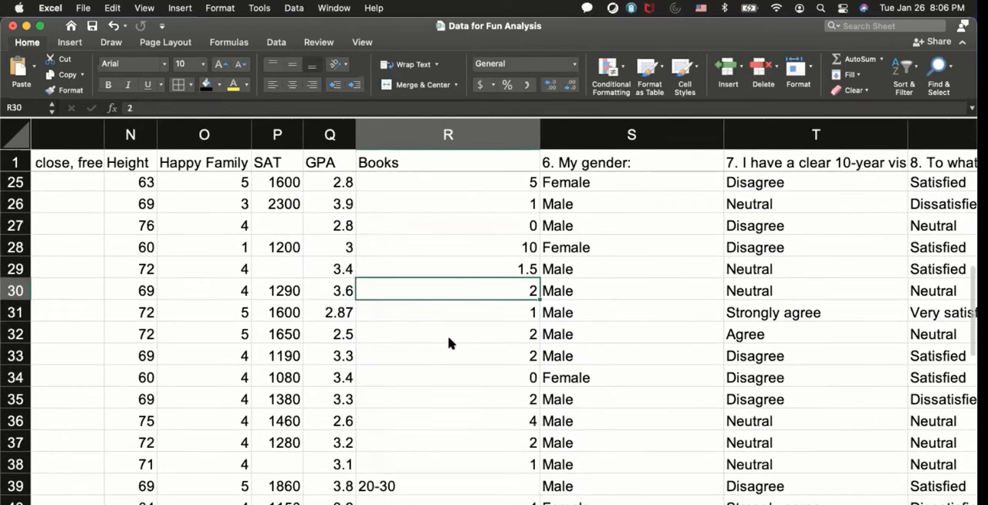
click(423, 401)
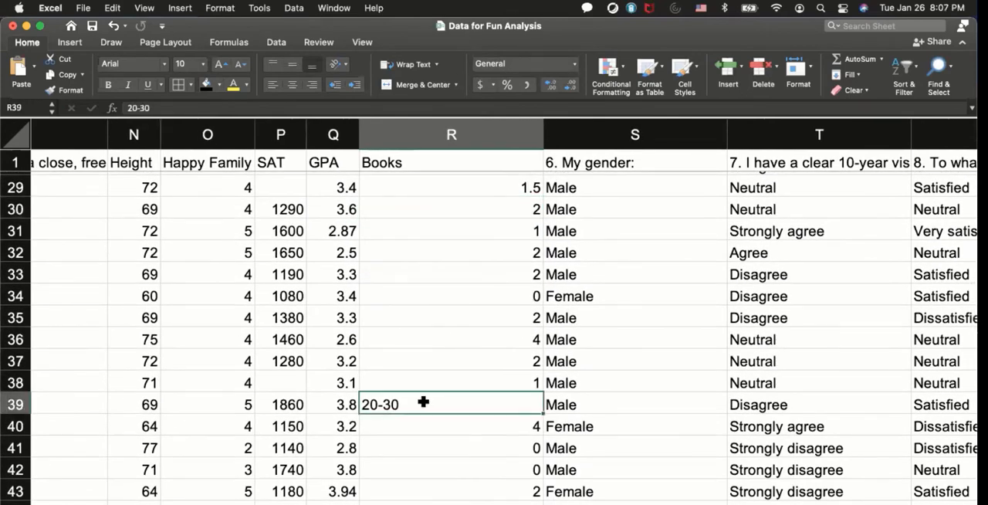
text(25)
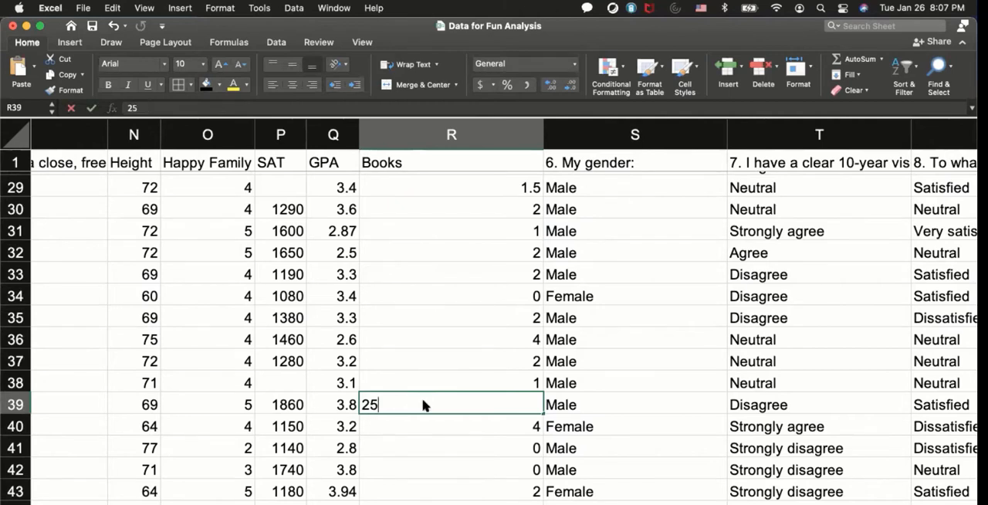
key(Return)
Replace the range answer in R52 of the Books column with 0.5.
scroll(423, 405, down, 1)
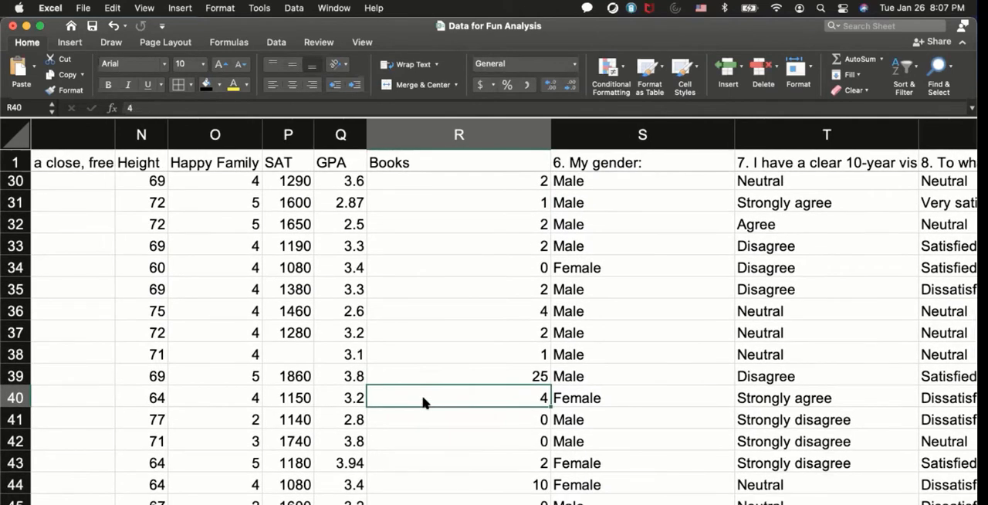
scroll(423, 402, down, 10)
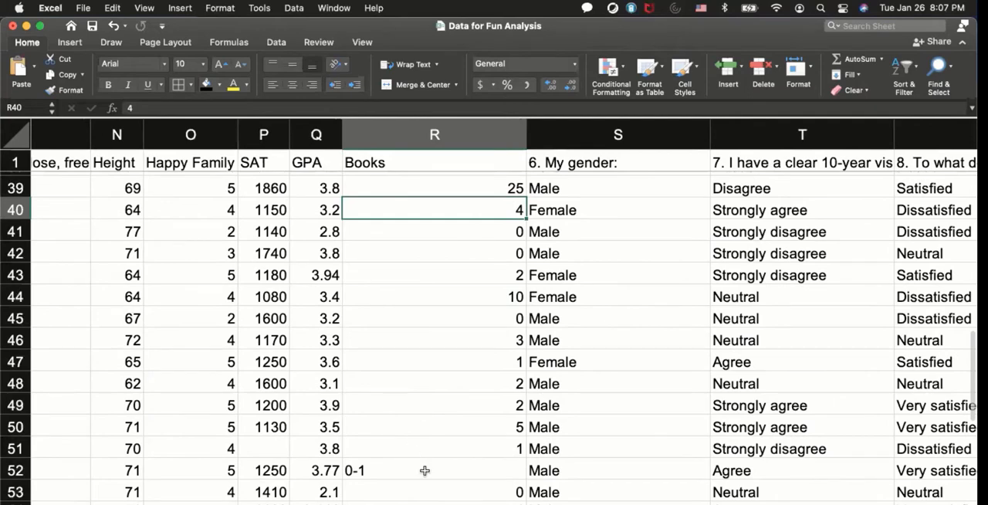
click(419, 467)
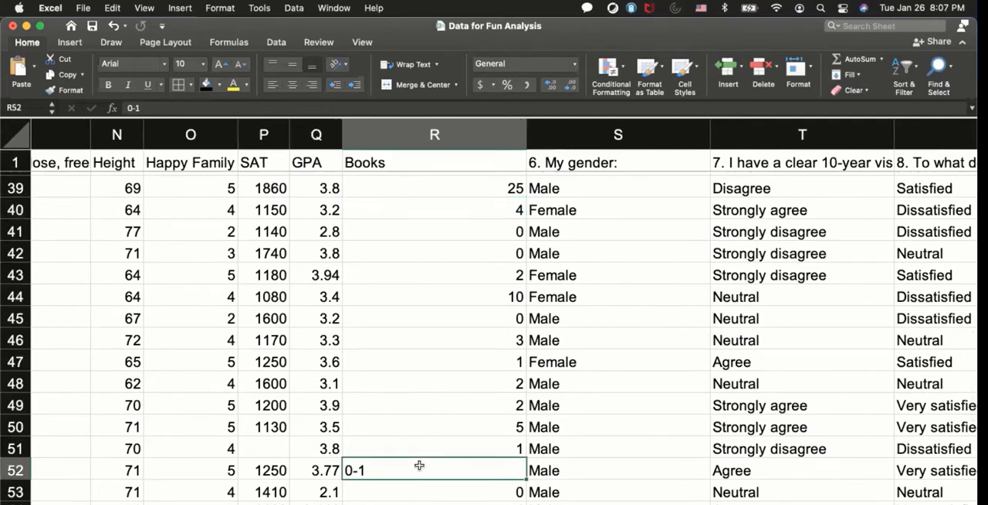
text(.5)
key(Return)
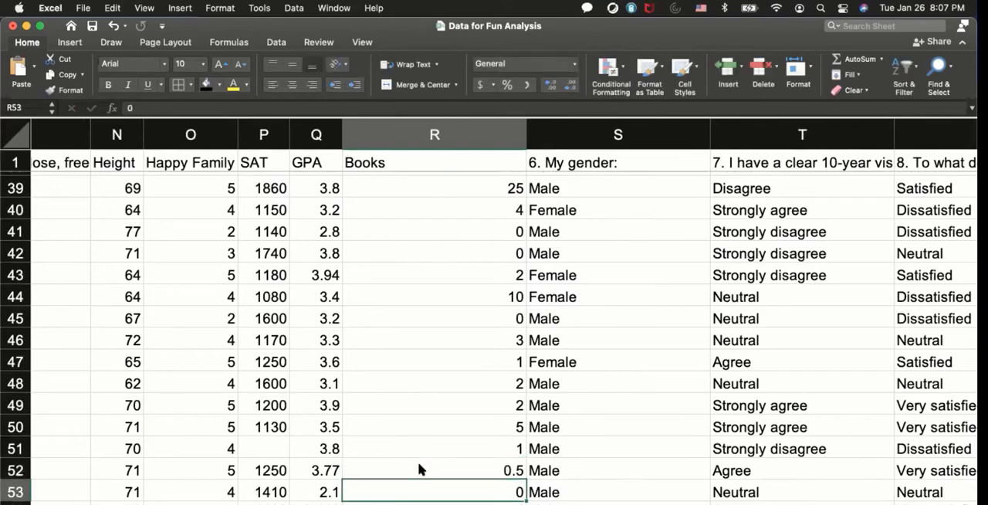
Check the whole Books column, down to its last data row, for remaining non-numeric entries.
scroll(420, 469, down, 2)
scroll(419, 469, up, 10)
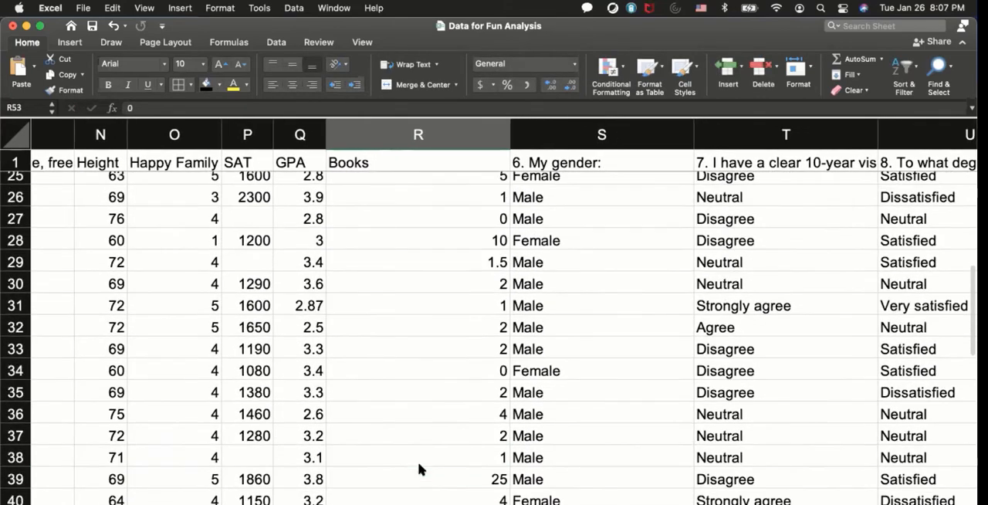
scroll(419, 468, up, 5)
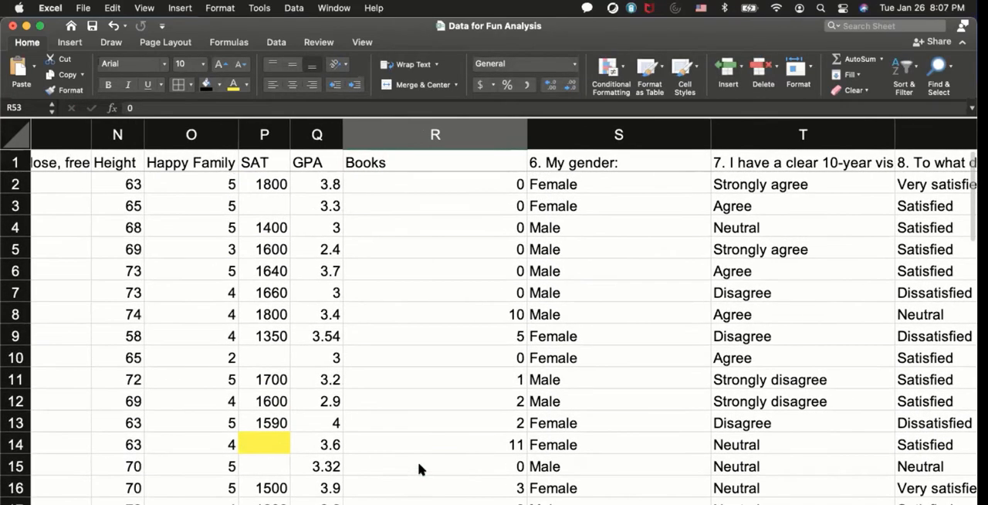
scroll(419, 468, down, 15)
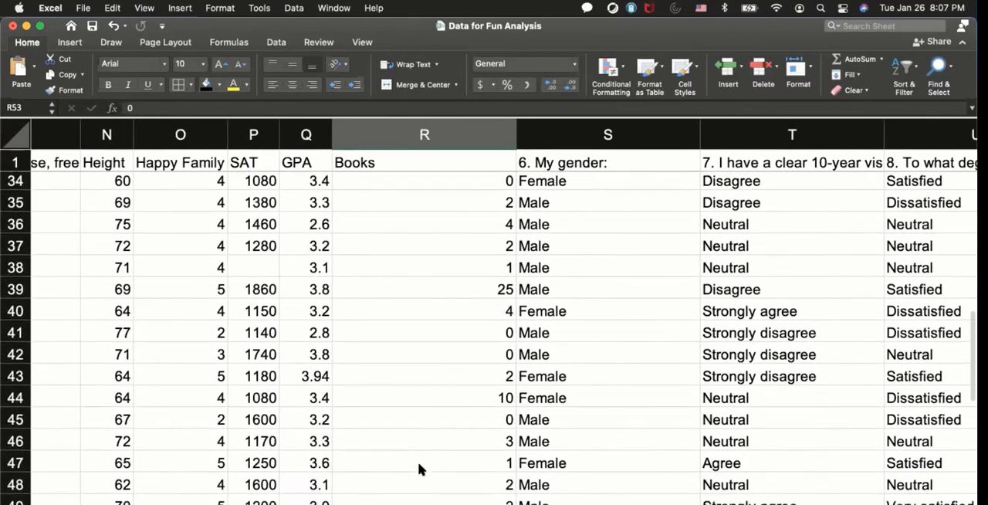
scroll(419, 468, down, 1)
scroll(419, 468, up, 3)
click(419, 469)
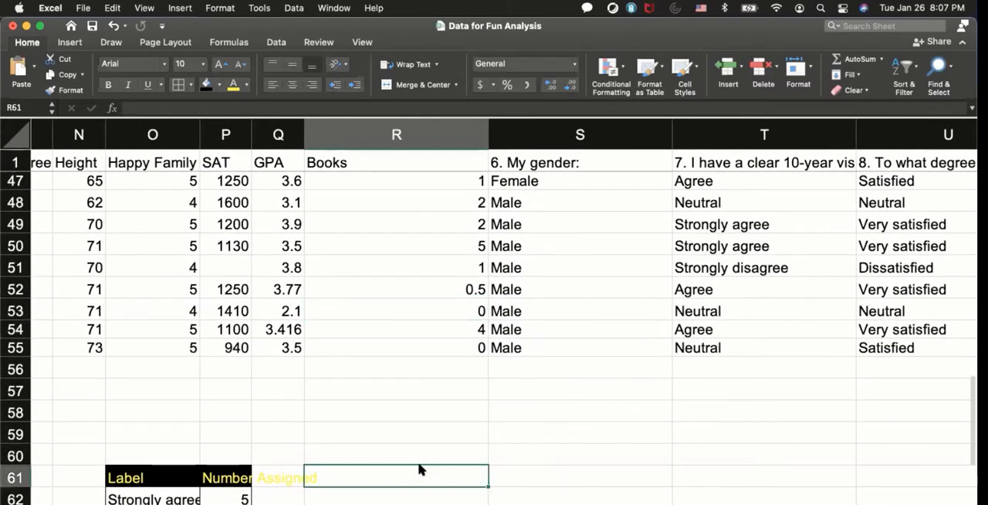
scroll(419, 468, up, 4)
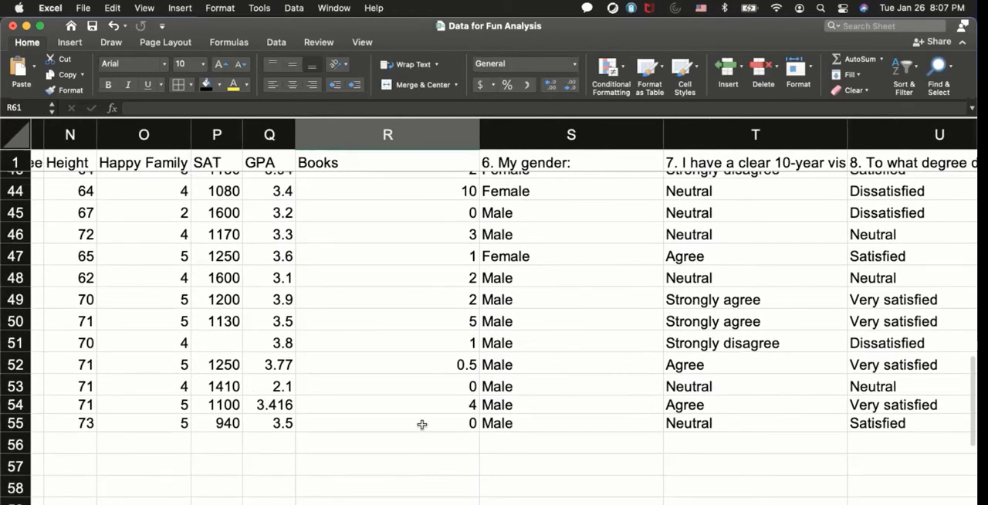
Select the Books values in R2:R55 and copy them.
click(422, 424)
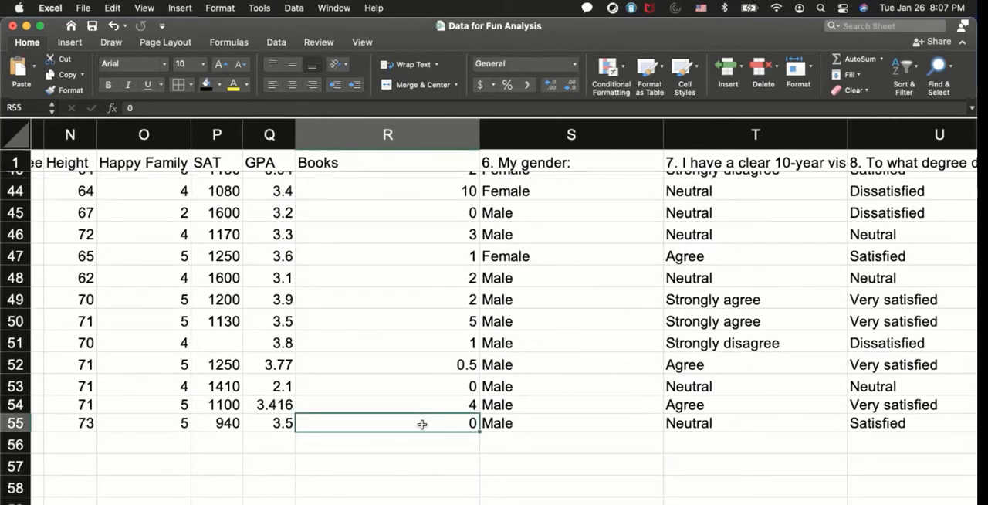
scroll(422, 424, up, 15)
scroll(421, 424, left, 1)
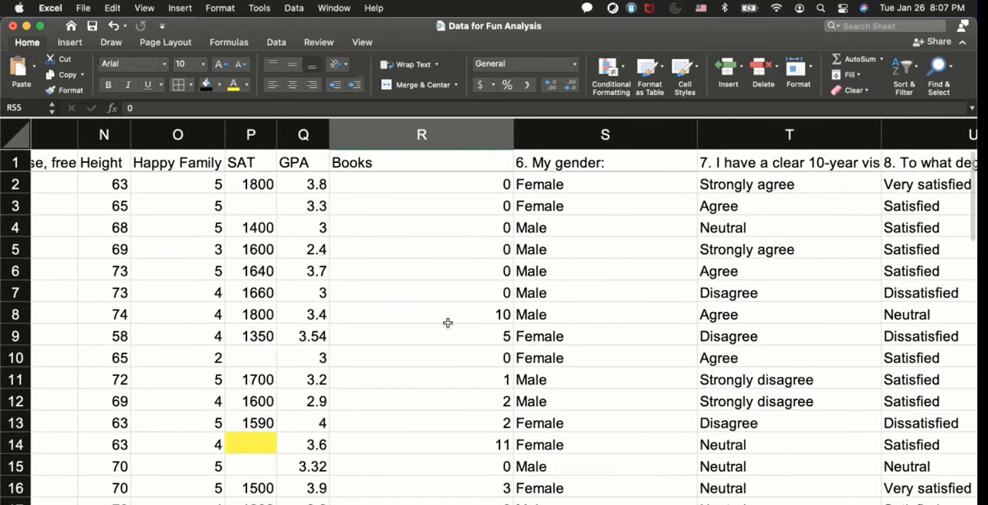
shift+click(463, 184)
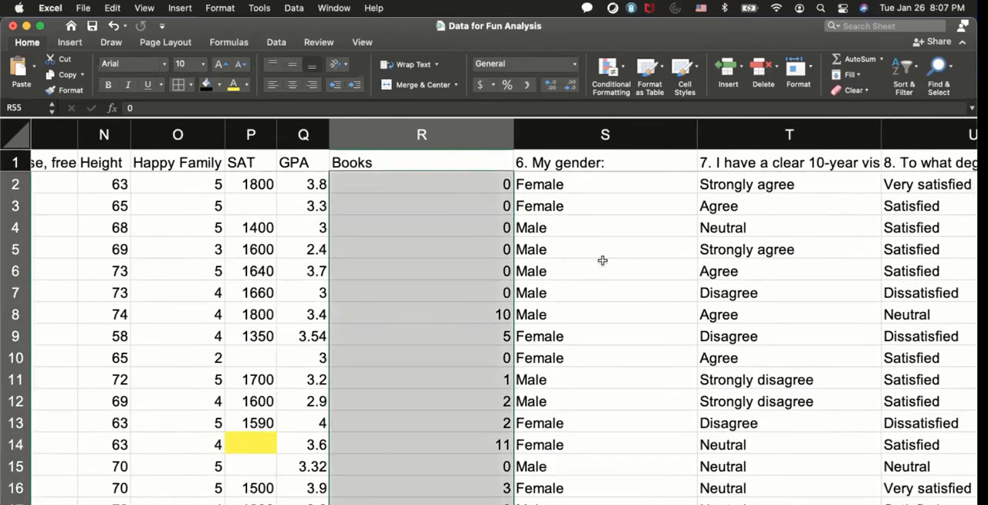
Look across the sheet, from the original survey answers to the empty columns past W, and return to the Books column.
scroll(603, 260, right, 10)
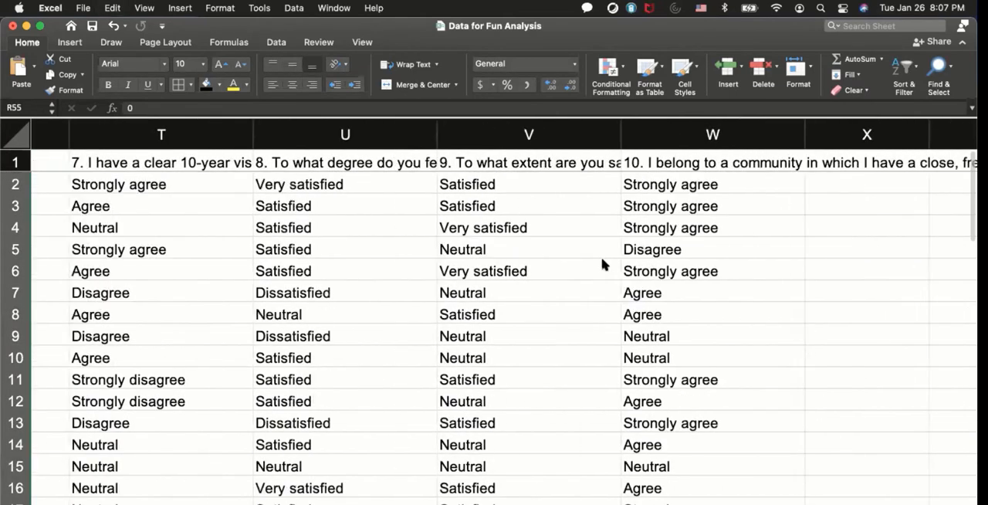
scroll(603, 264, right, 8)
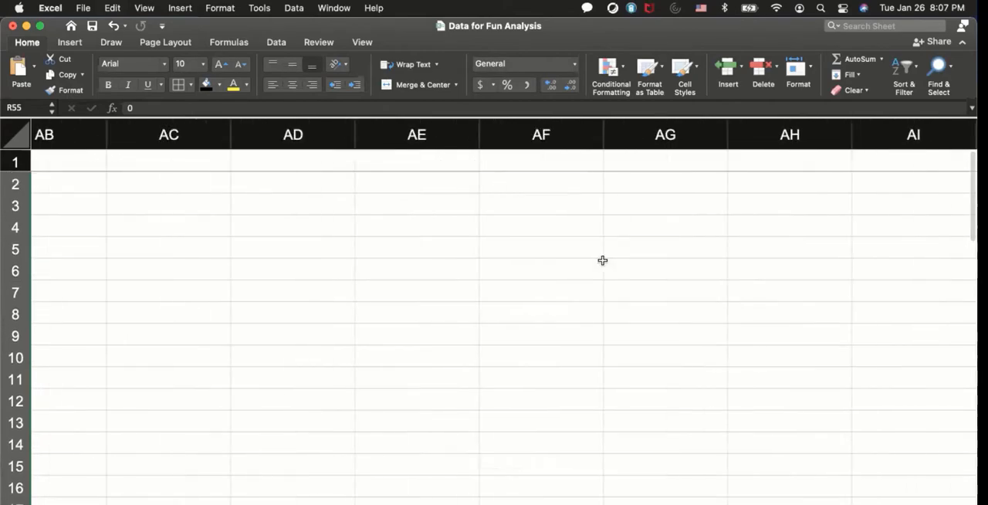
scroll(603, 260, left, 8)
scroll(603, 260, left, 15)
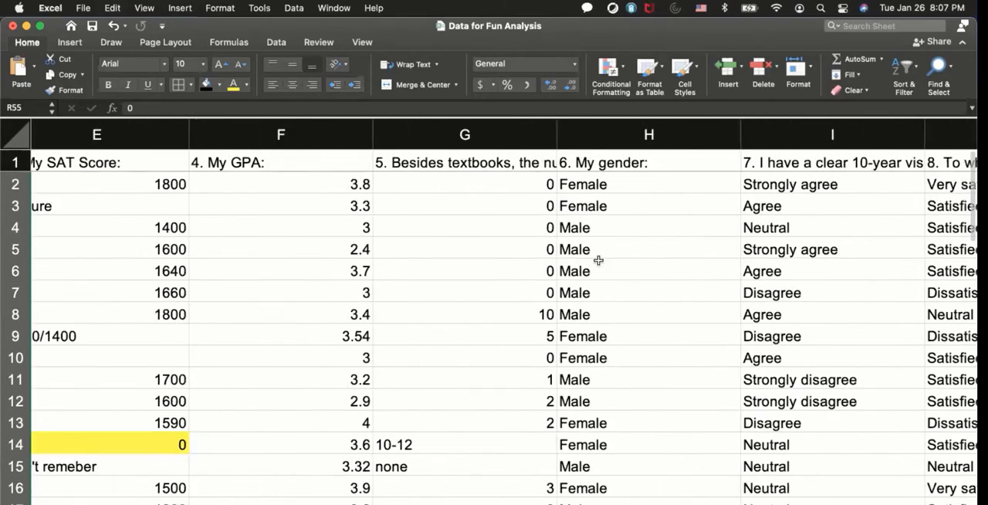
scroll(598, 260, left, 2)
scroll(598, 260, right, 12)
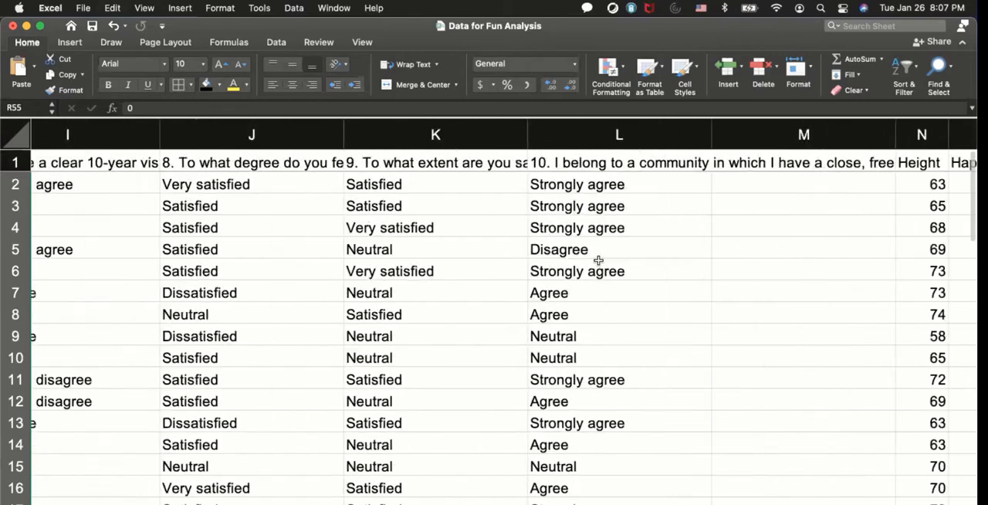
scroll(598, 260, right, 4)
click(569, 267)
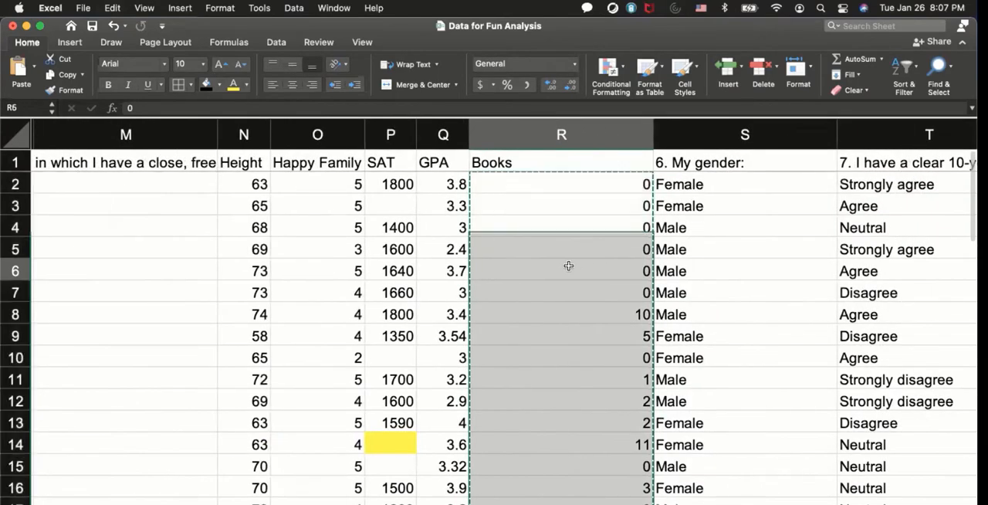
Narrow the Books column to fit its short heading and cancel the pending copy.
drag(654, 139, 522, 139)
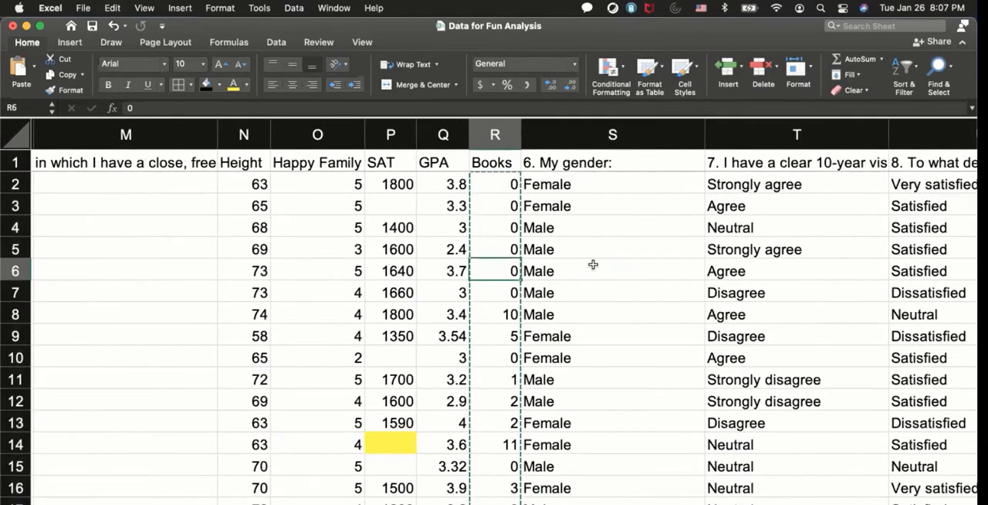
click(592, 269)
key(Escape)
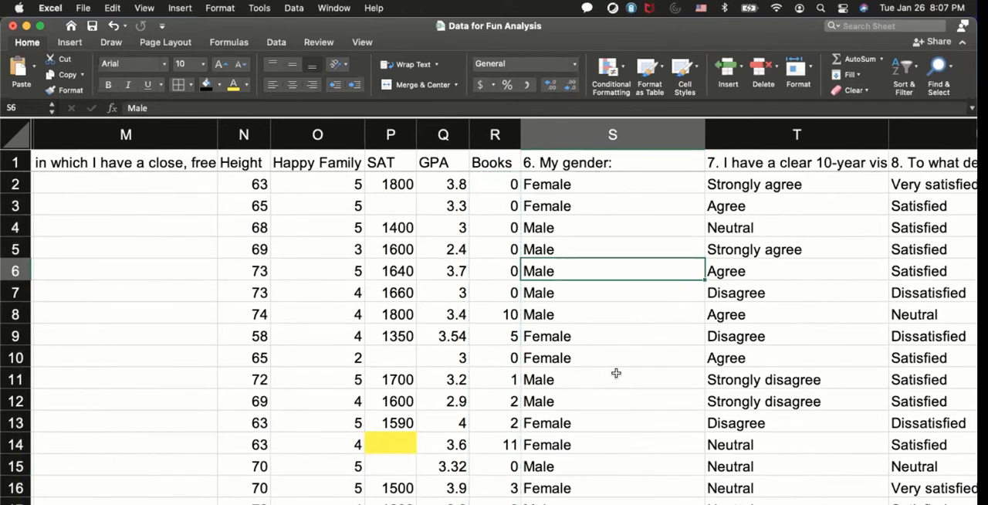
Replace the gender answer in S2 with the formula =IF(H2=Female,1,0), referencing the original gender answer in H2.
click(546, 185)
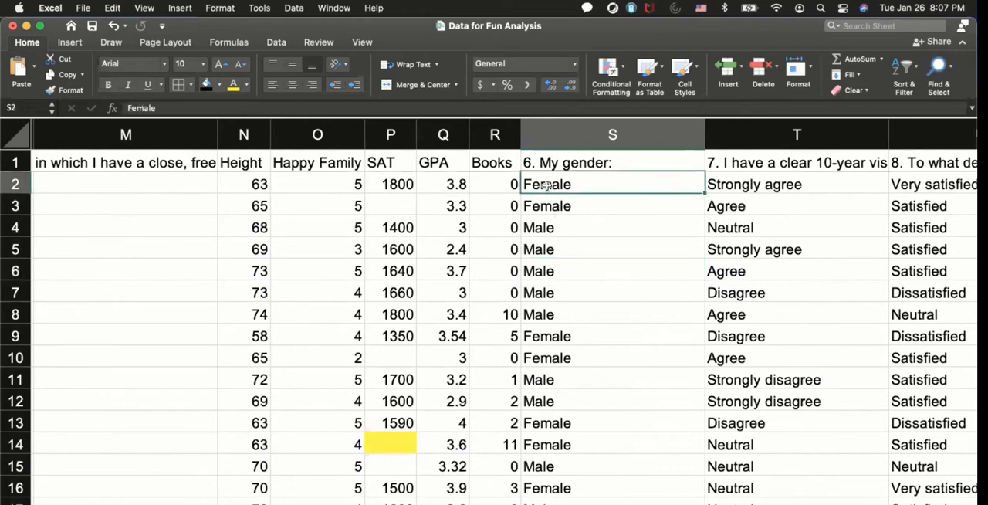
text(=)
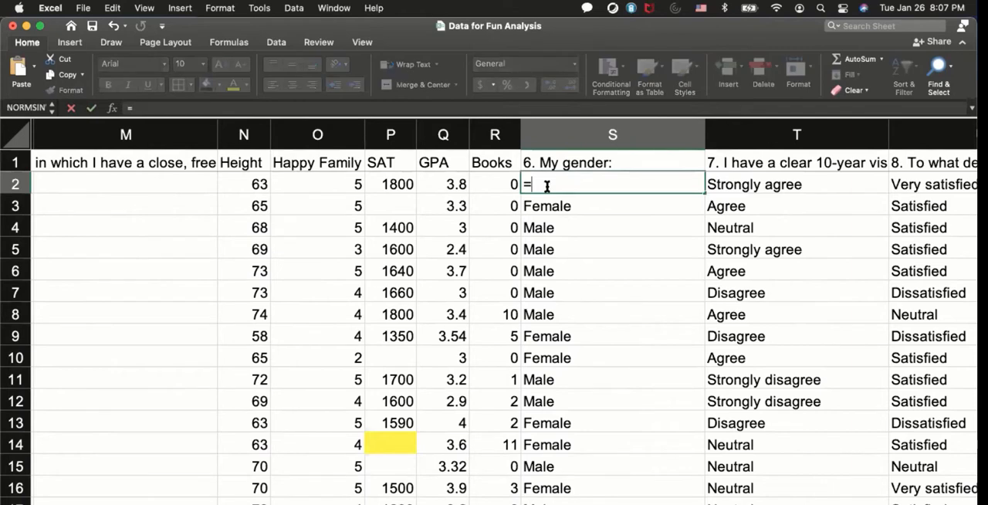
text(If()
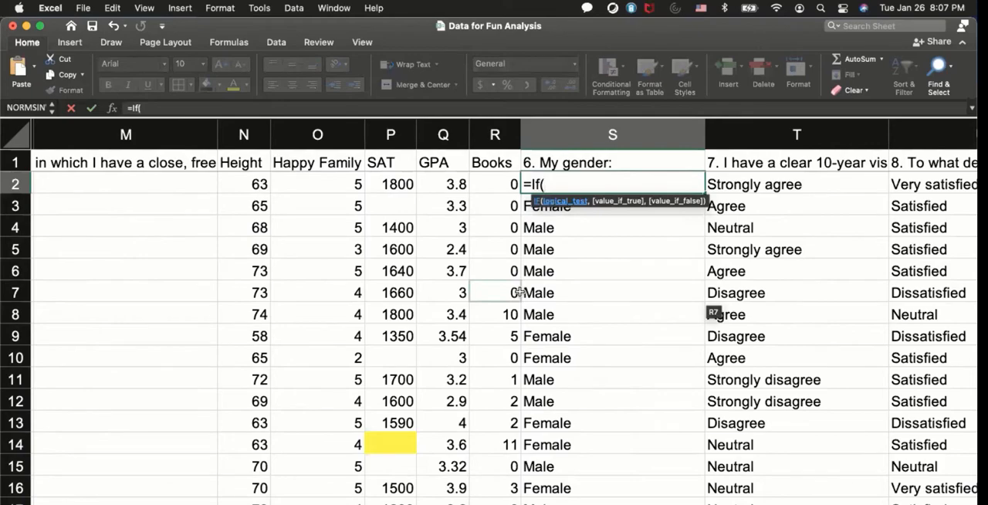
scroll(519, 291, left, 10)
scroll(517, 292, right, 5)
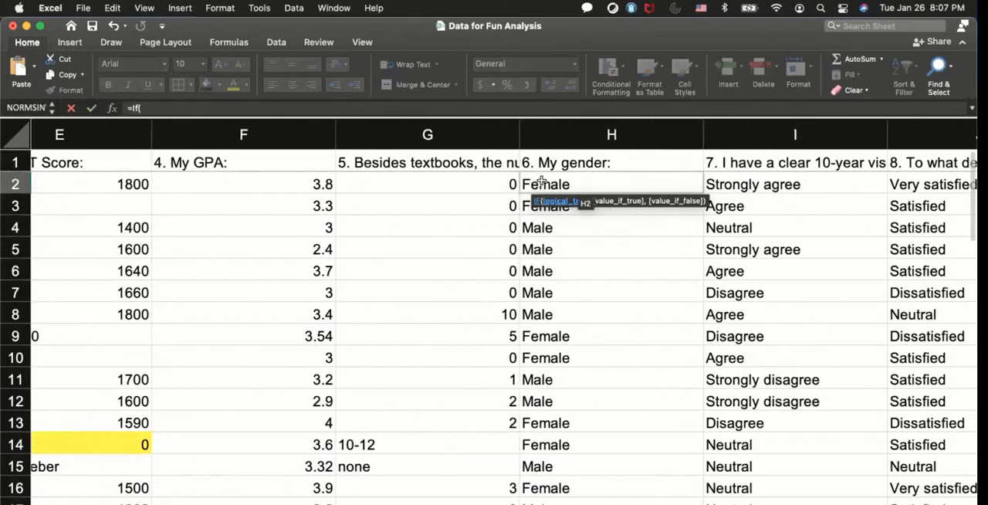
click(532, 182)
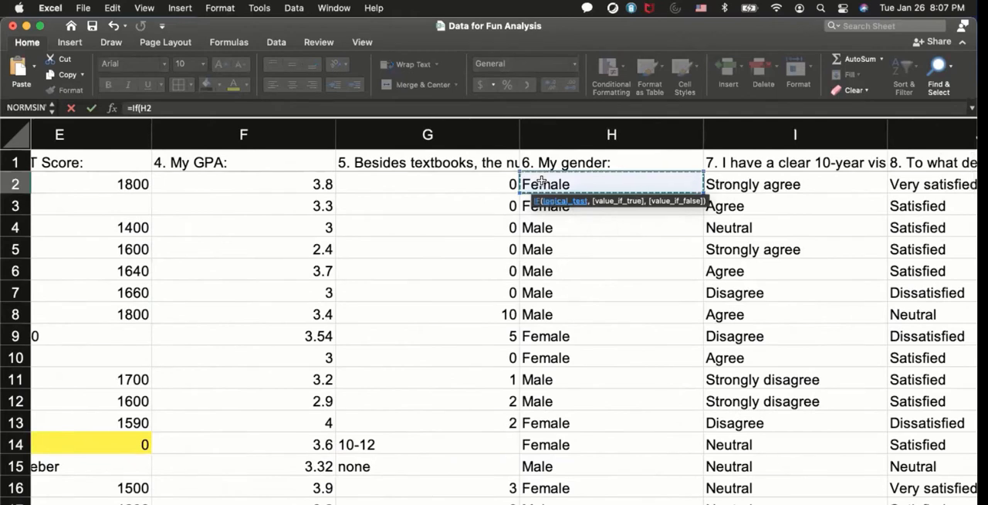
text(=Femal)
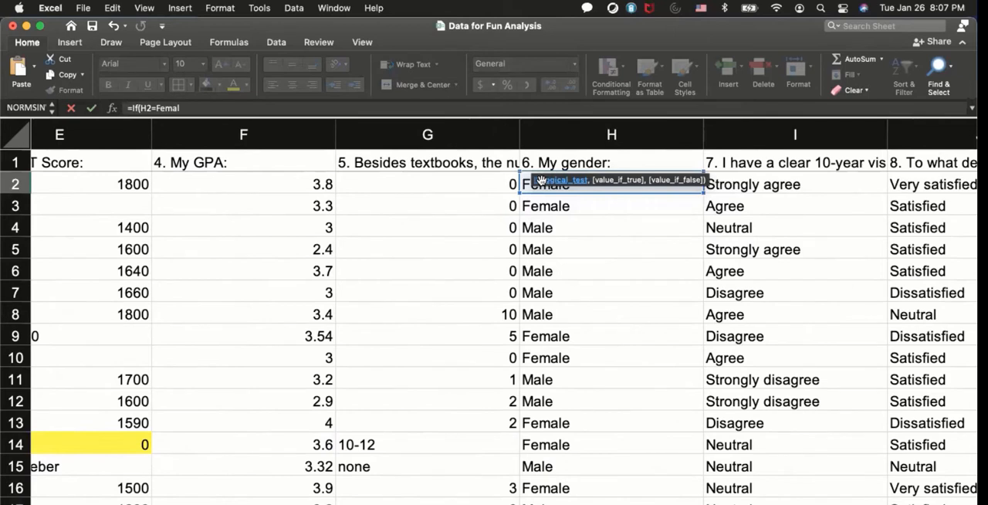
text(e,)
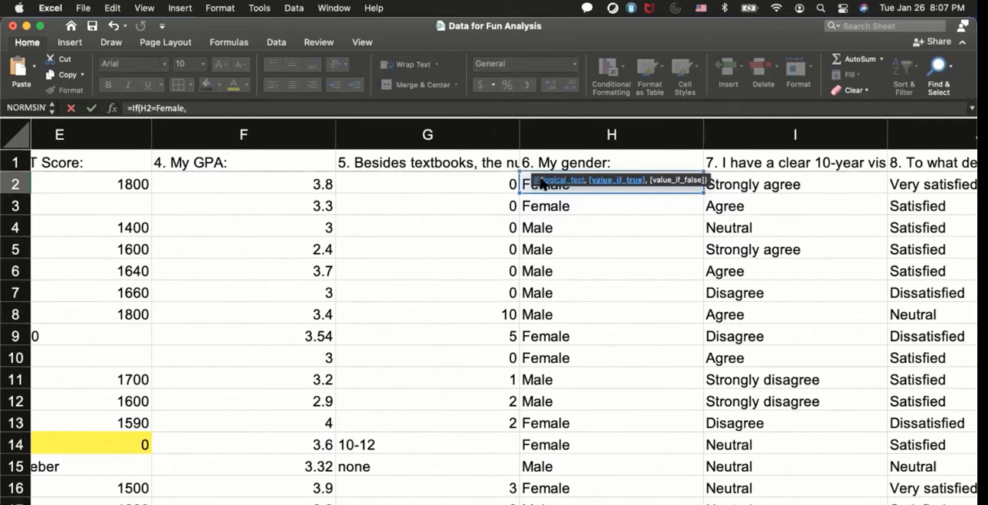
text(1,)
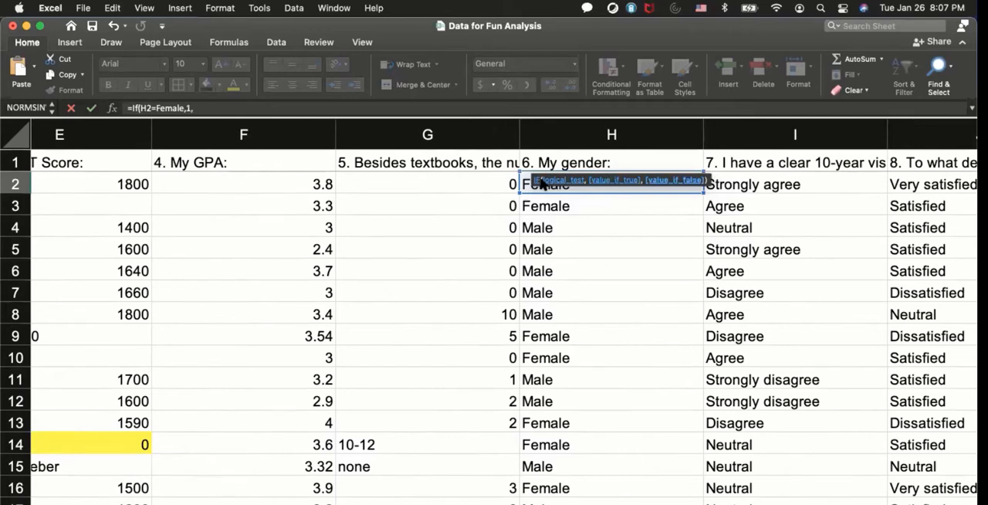
text(0))
key(Return)
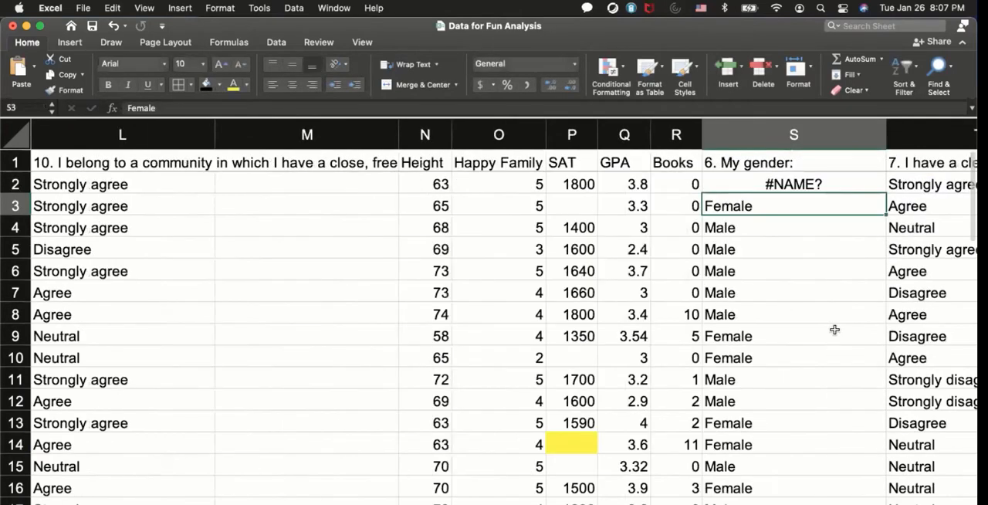
Put quotation marks around Female in the S2 formula so it reads =IF(H2="Female",1,0).
double_click(696, 183)
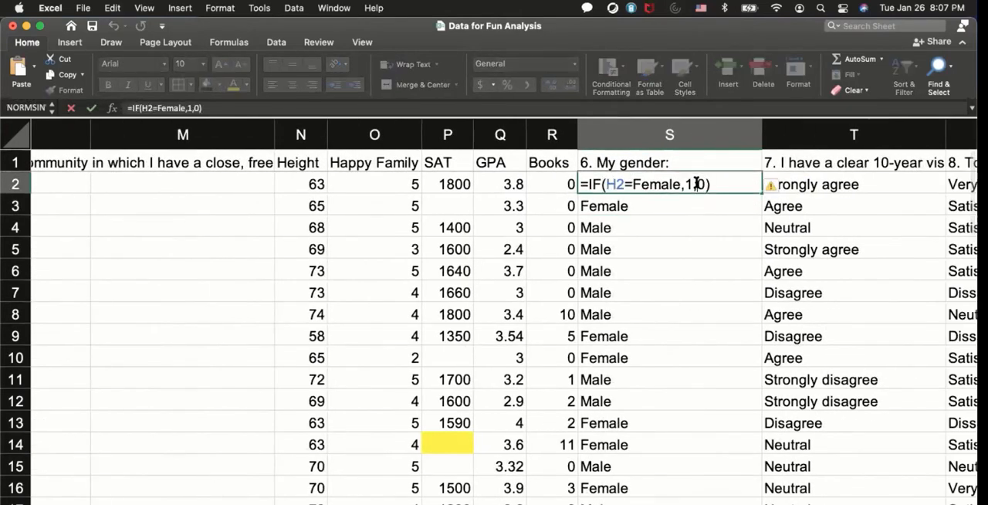
click(633, 184)
text(")
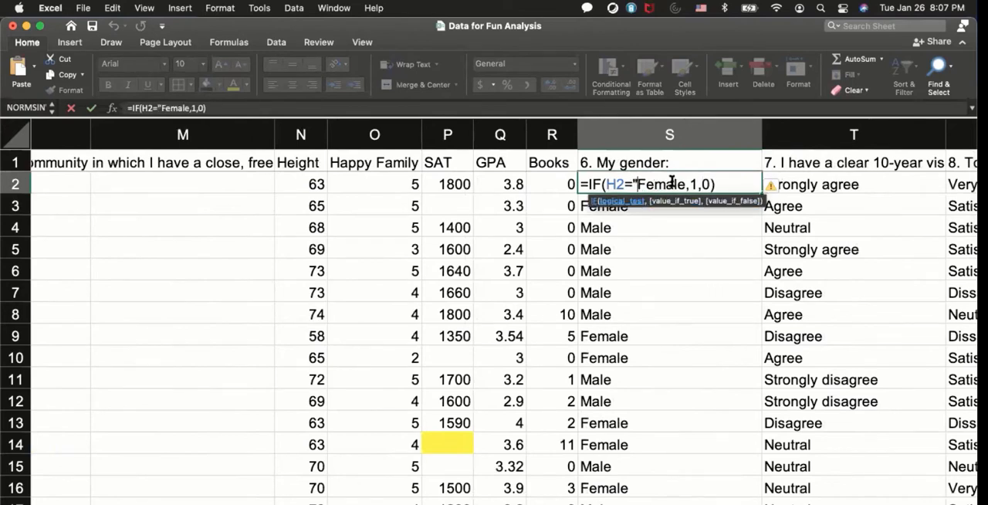
click(685, 186)
text(")
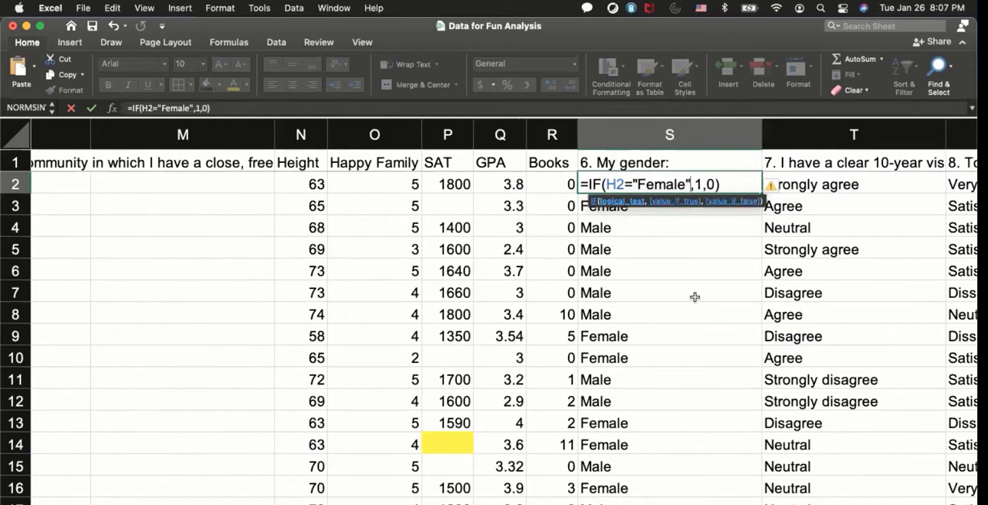
key(Return)
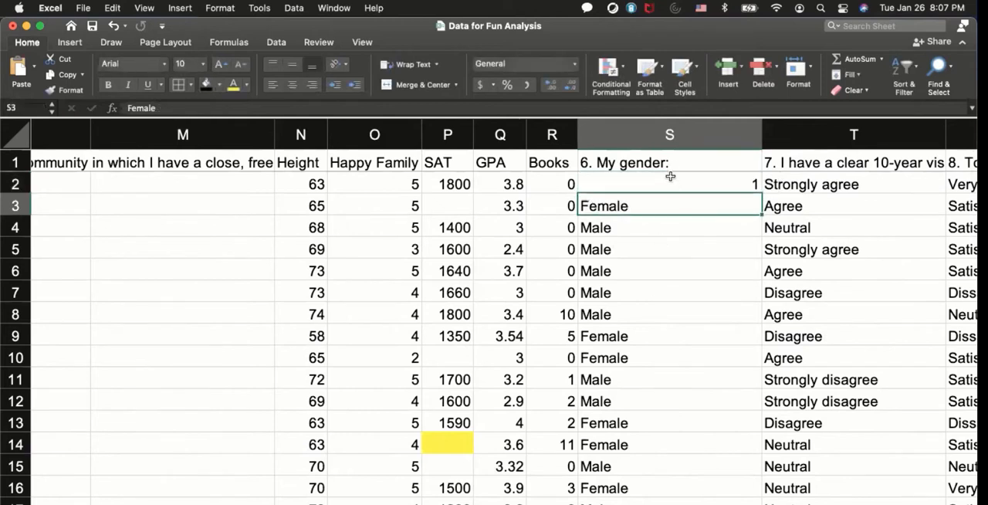
Review the S2 gender formula and fill it down column S to the last data row.
double_click(668, 181)
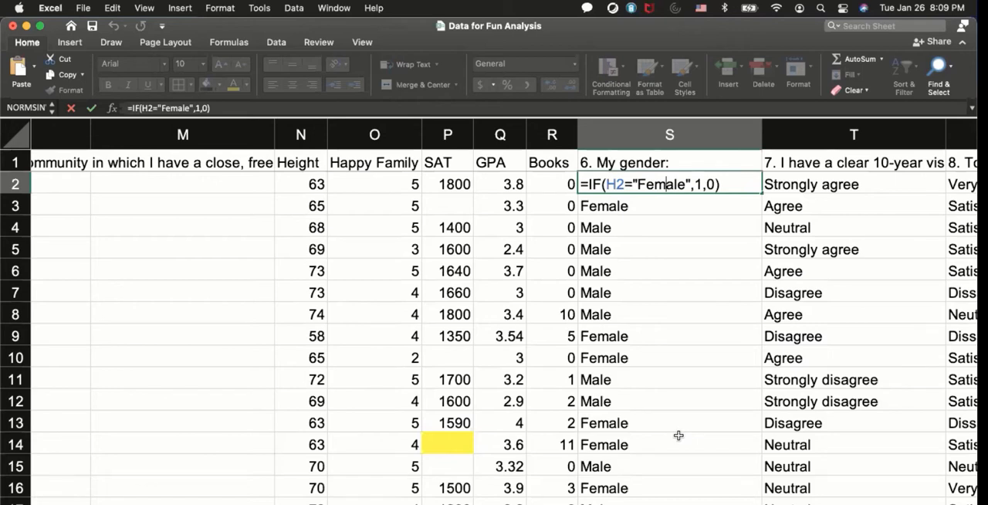
key(Return)
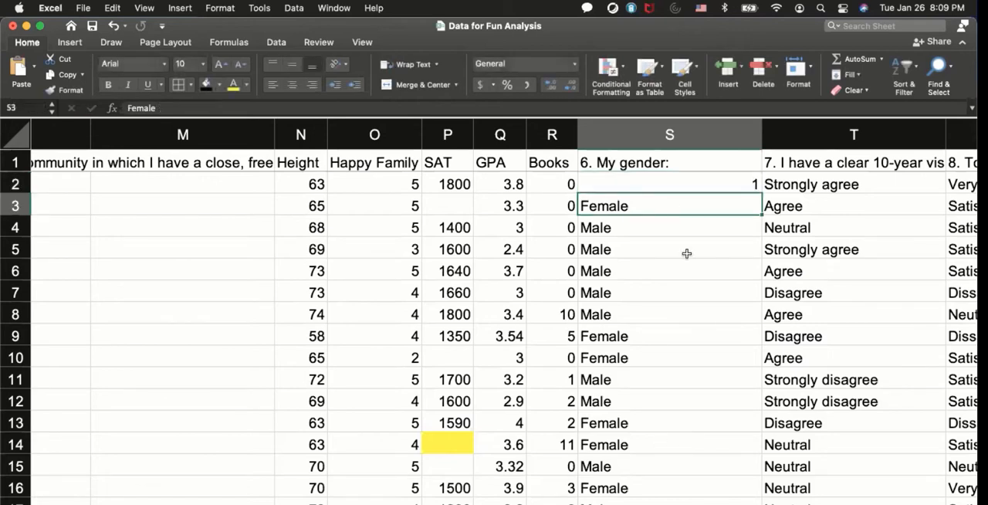
click(682, 181)
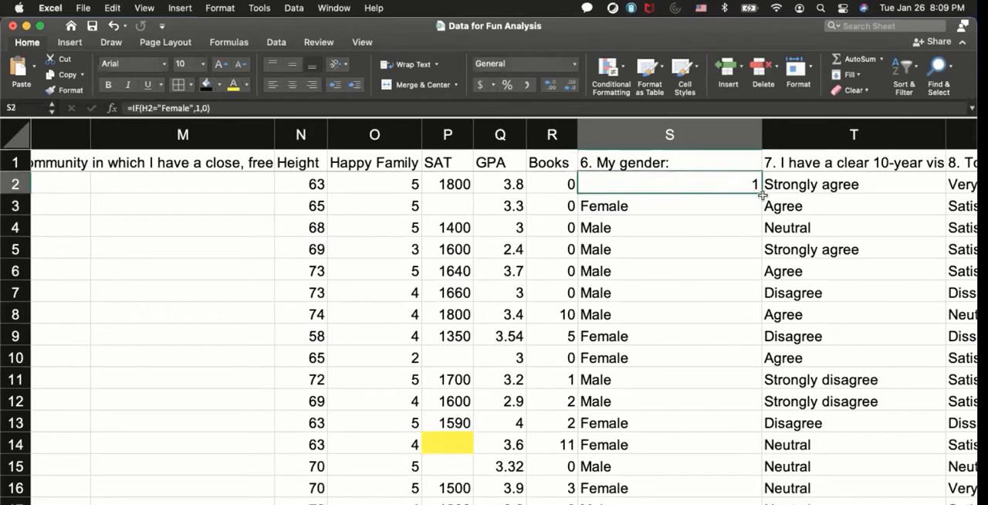
double_click(761, 189)
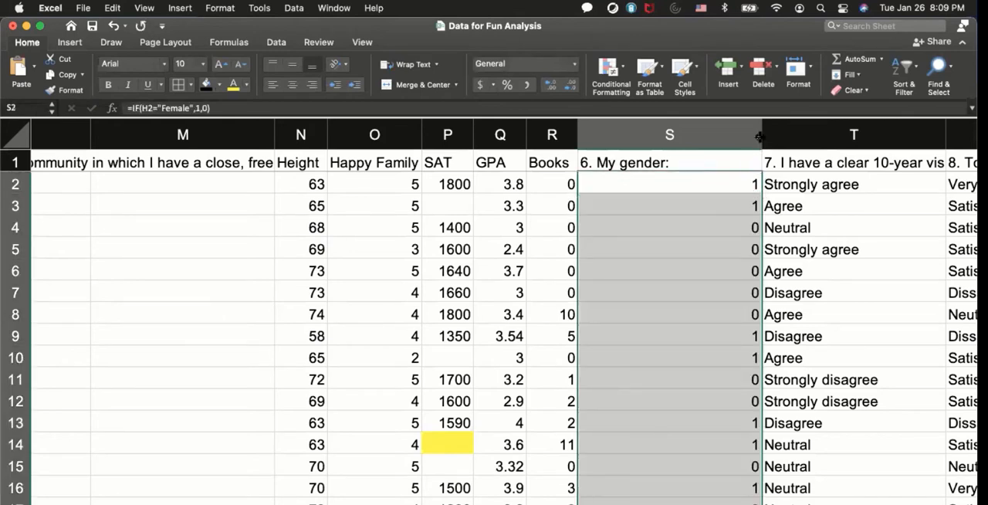
Shorten the heading in S1 to Gender and fit the width of column S to its contents.
drag(760, 136, 680, 136)
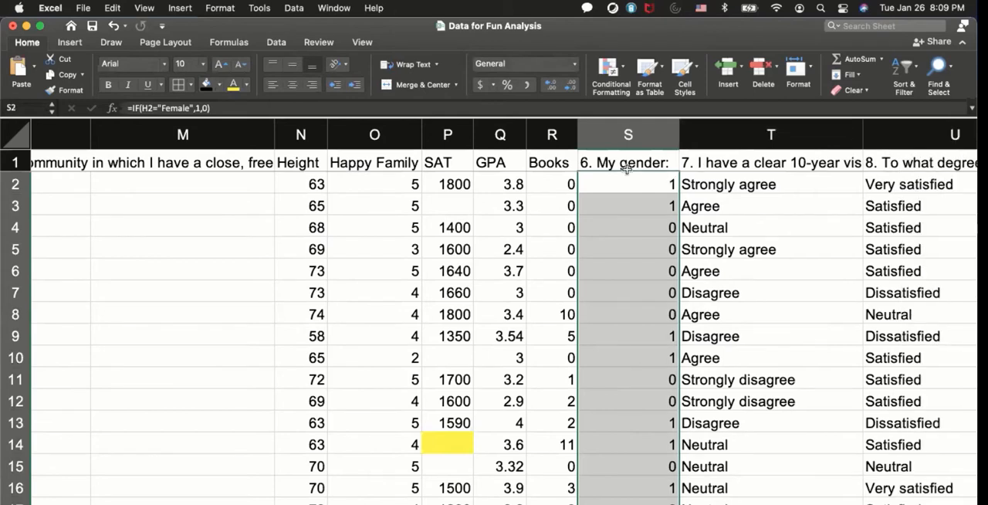
double_click(621, 164)
key(BackSpace)
key(BackSpace)
key(BackSpace)
key(BackSpace)
key(BackSpace)
key(BackSpace)
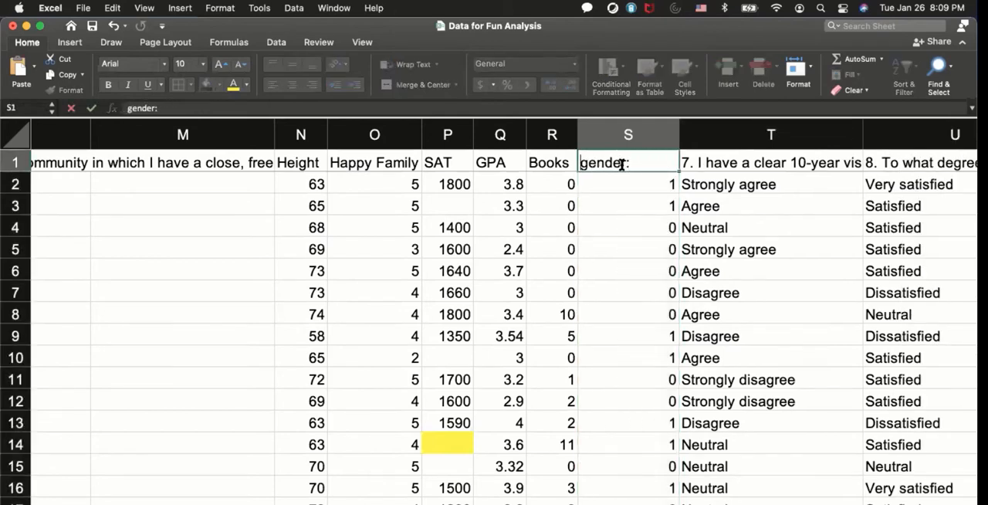
click(643, 162)
key(BackSpace)
click(589, 163)
key(BackSpace)
text(G)
key(Return)
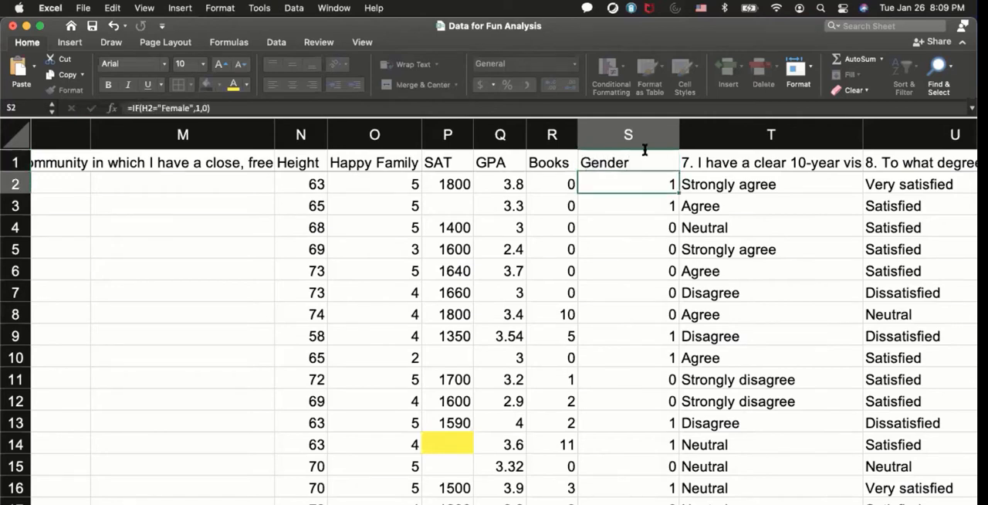
double_click(677, 132)
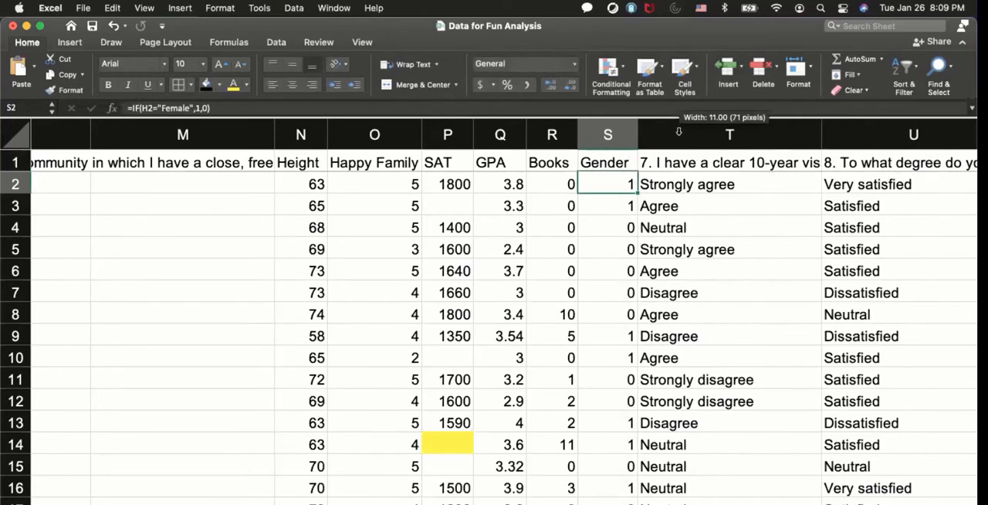
Check the filled Gender values down to the last data row and return to the first rows.
click(593, 295)
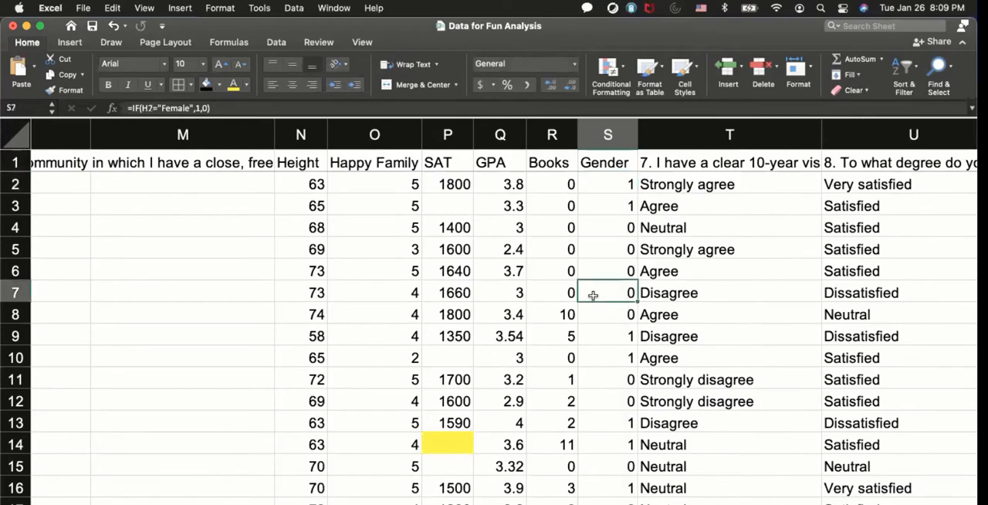
scroll(593, 295, down, 10)
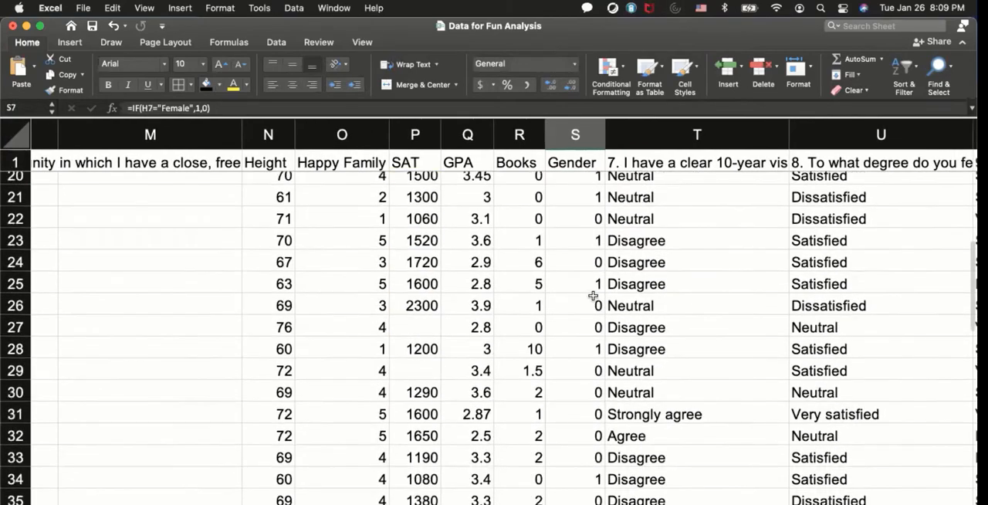
scroll(593, 295, down, 7)
scroll(592, 295, up, 3)
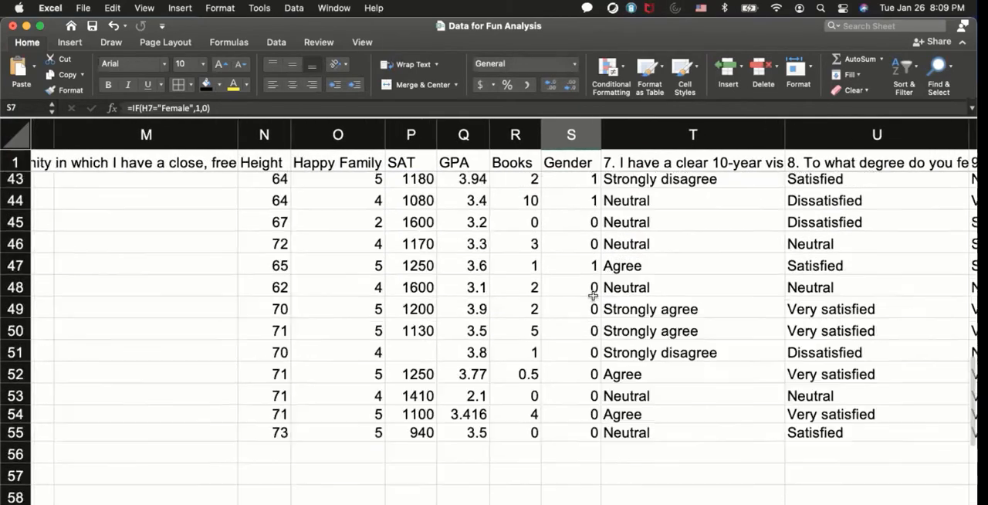
scroll(593, 294, up, 13)
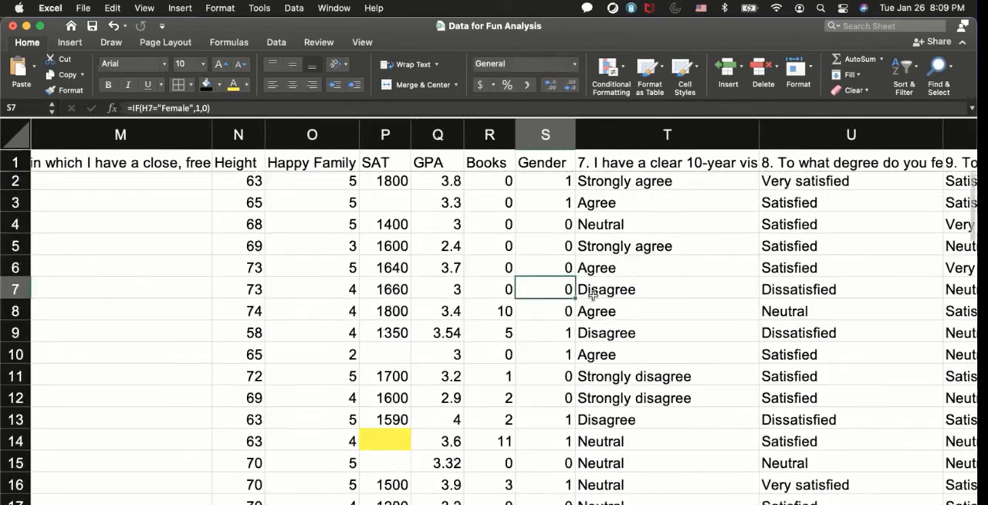
Shorten the heading of question 7 in T1 to 10-year Vision.
scroll(591, 294, right, 2)
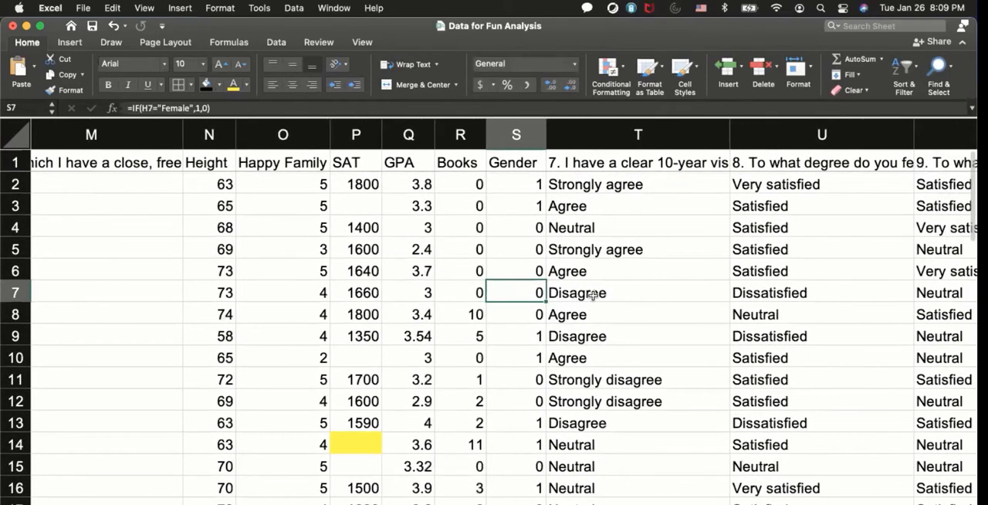
click(568, 167)
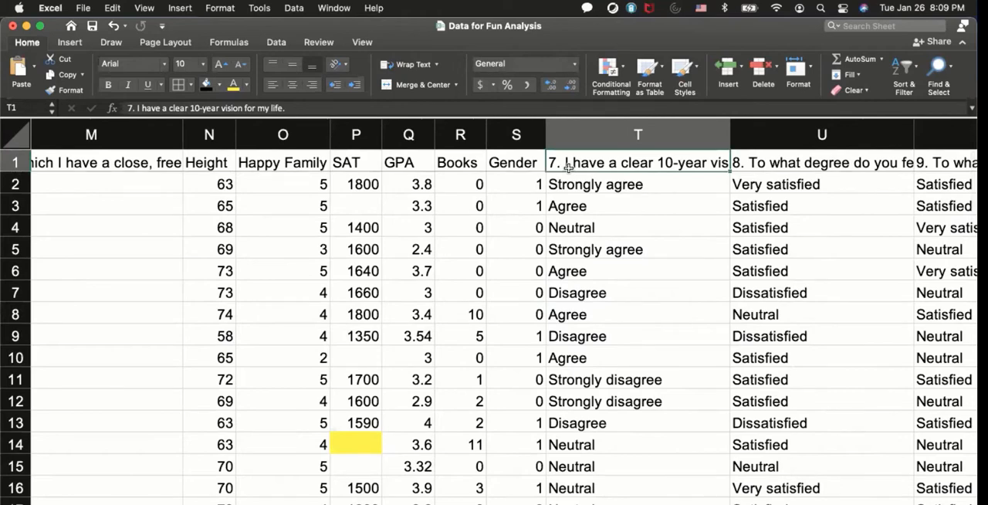
double_click(657, 163)
double_click(656, 162)
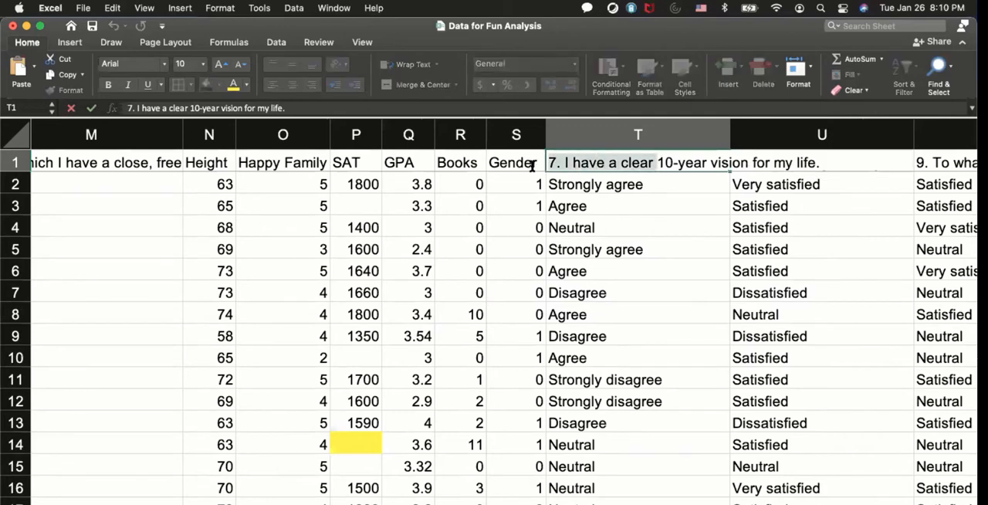
key(BackSpace)
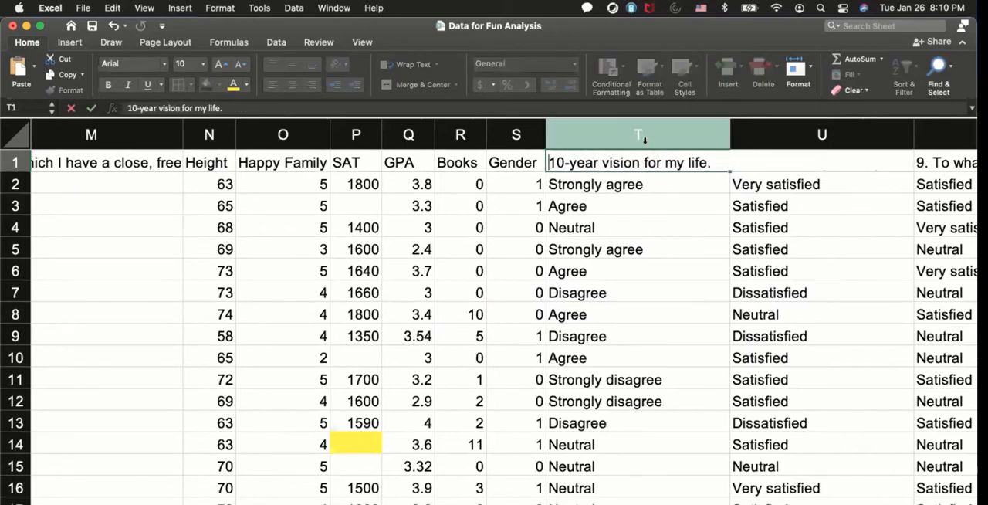
drag(644, 162, 710, 162)
key(BackSpace)
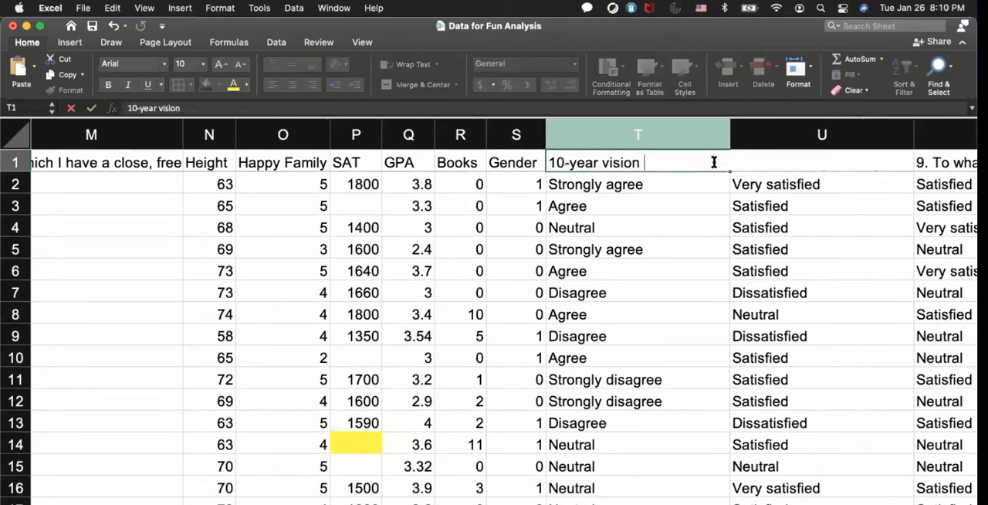
click(610, 162)
key(BackSpace)
text(V)
key(Return)
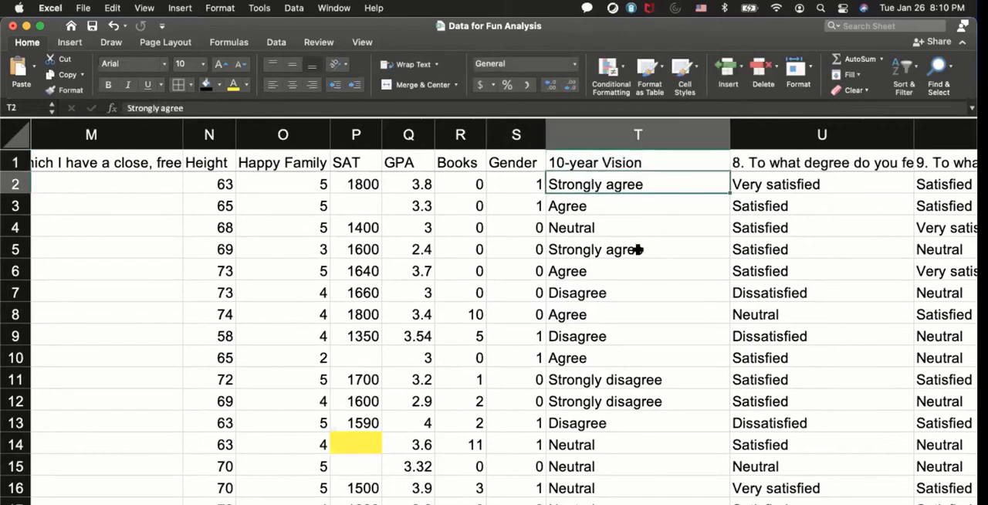
Enter the formula =VLOOKUP(I2,Family,2,FALSE) in T2 to convert the first 10-year vision answer into a number.
click(638, 249)
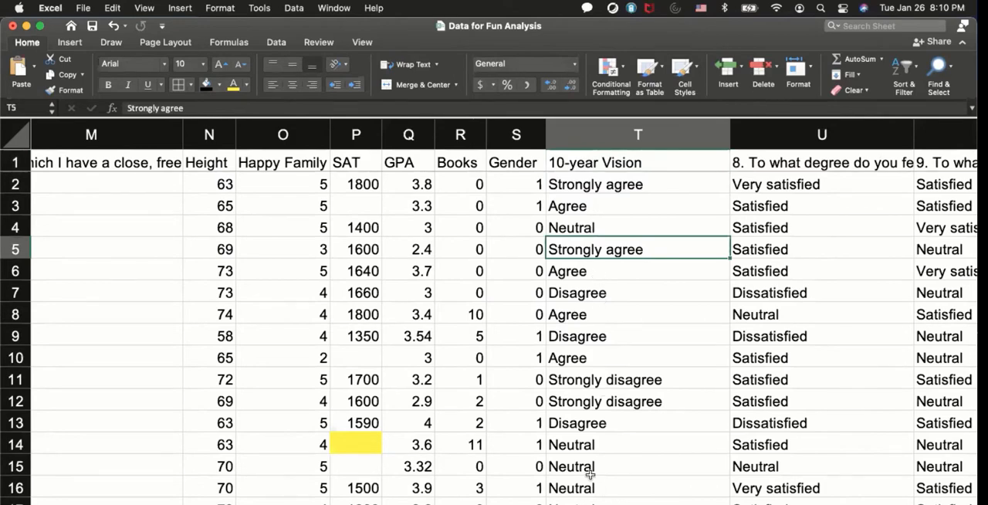
scroll(591, 467, down, 2)
click(577, 397)
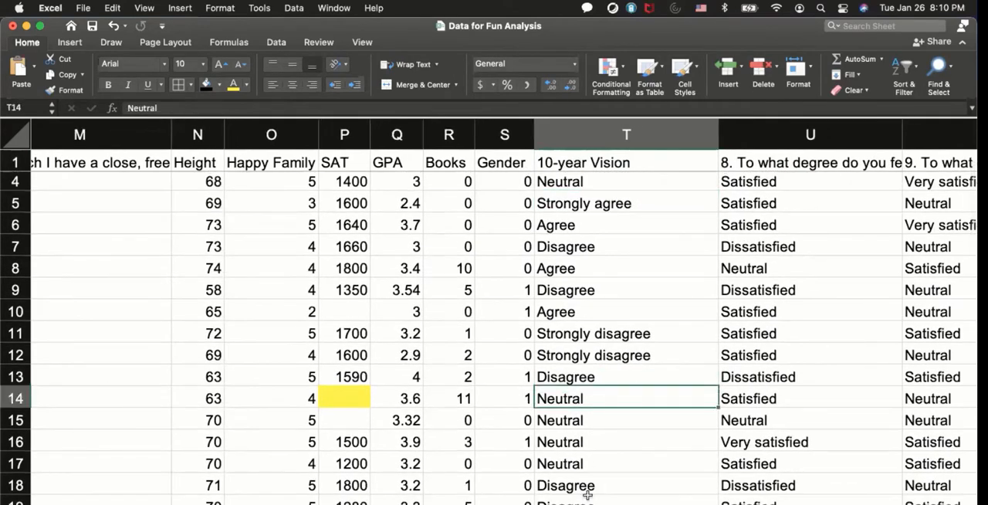
scroll(586, 494, up, 2)
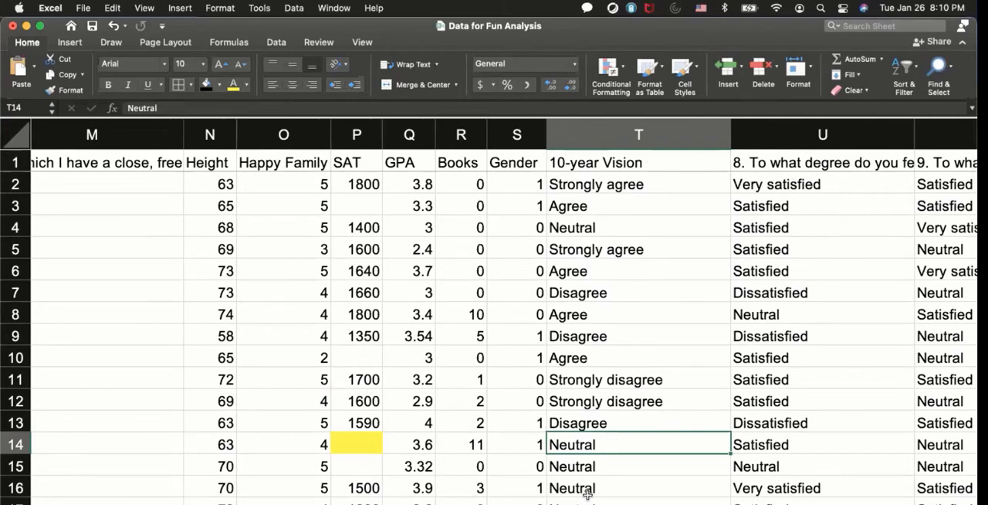
click(579, 185)
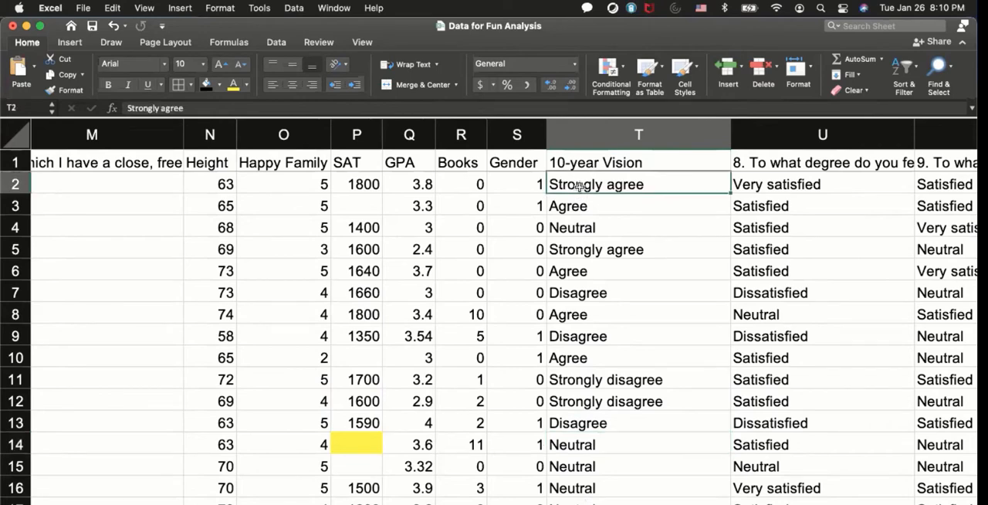
text(=v)
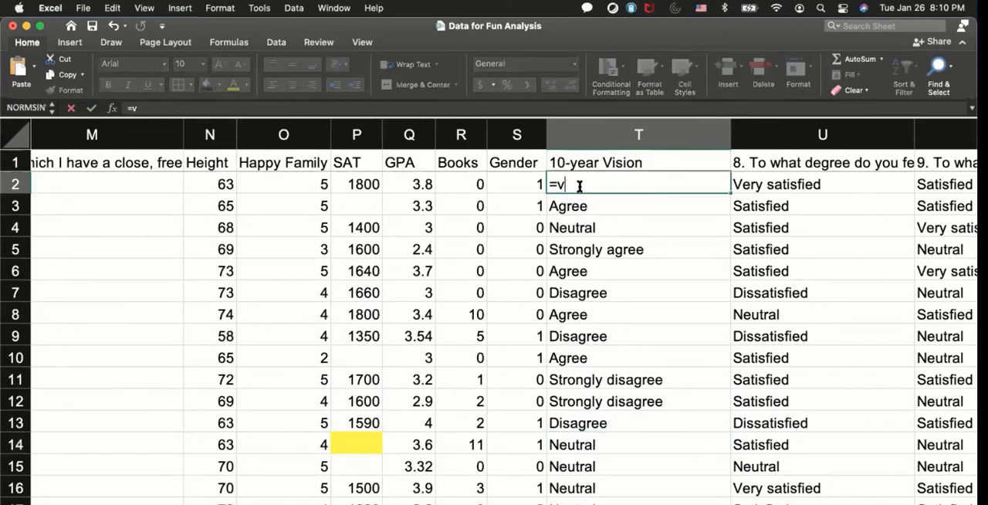
text(lookup()
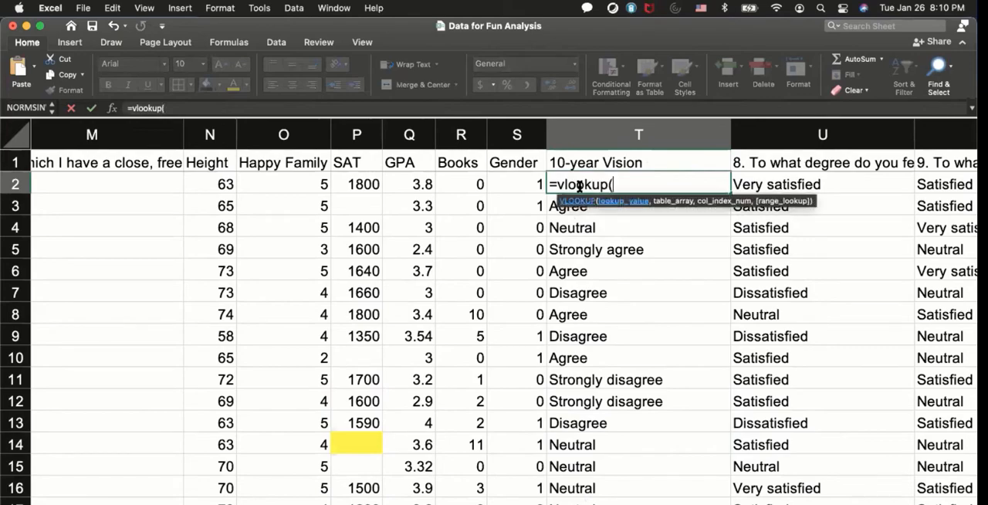
scroll(569, 274, left, 15)
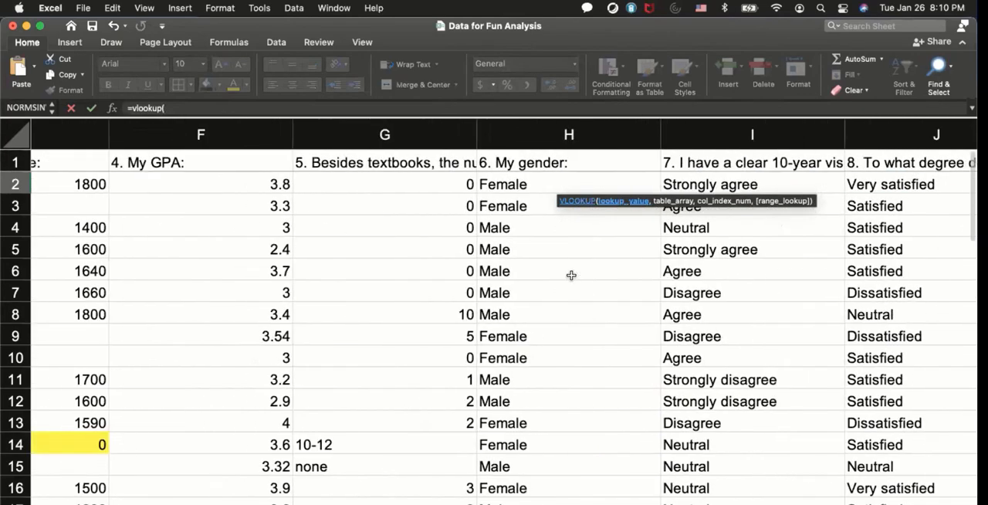
scroll(569, 274, right, 5)
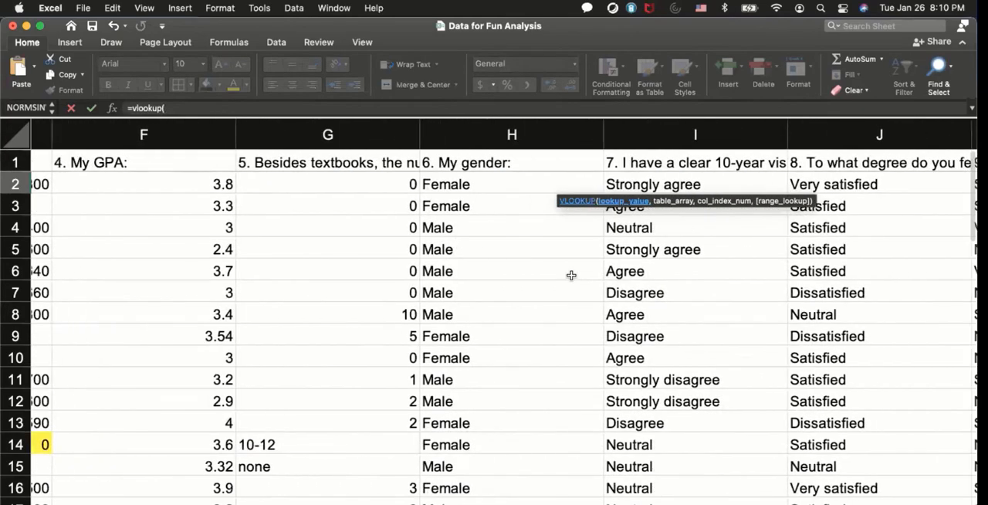
click(555, 184)
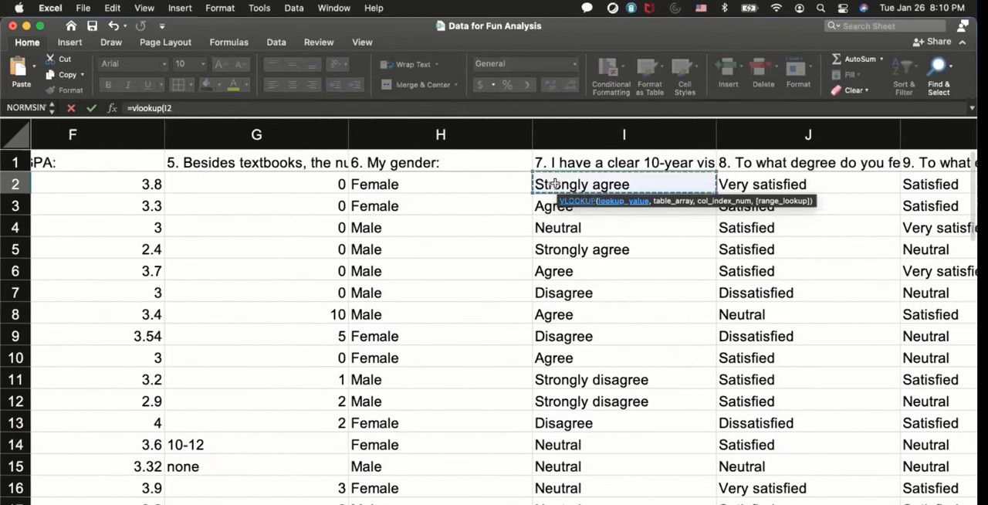
text(,)
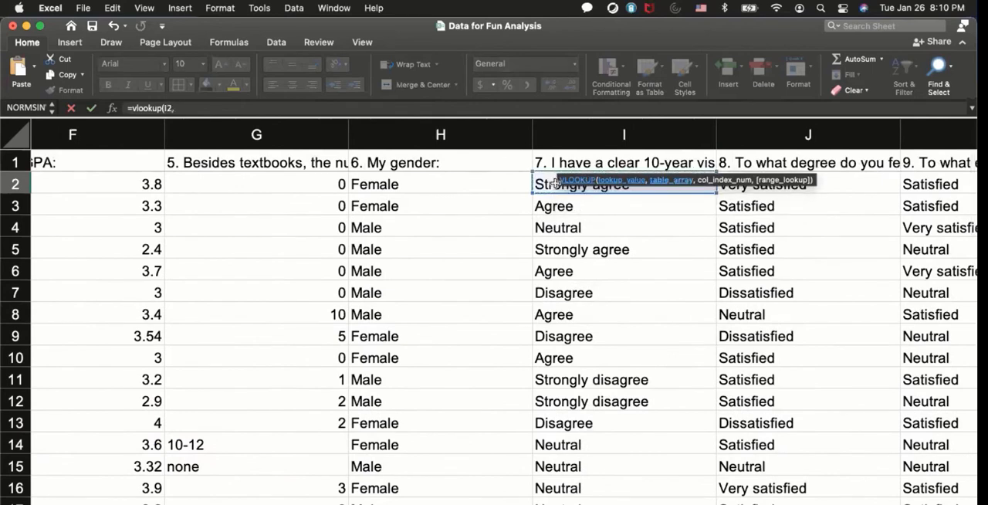
text(Family,)
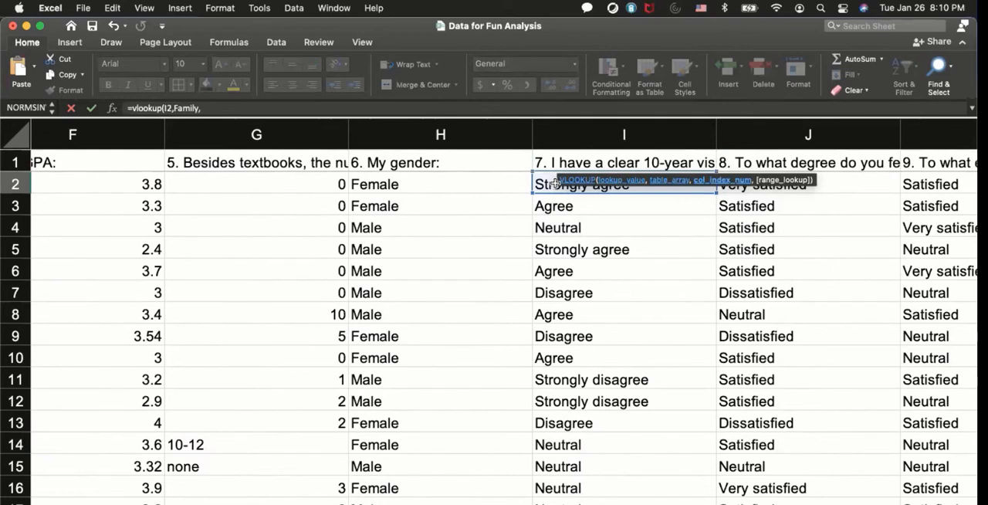
text(2,false)
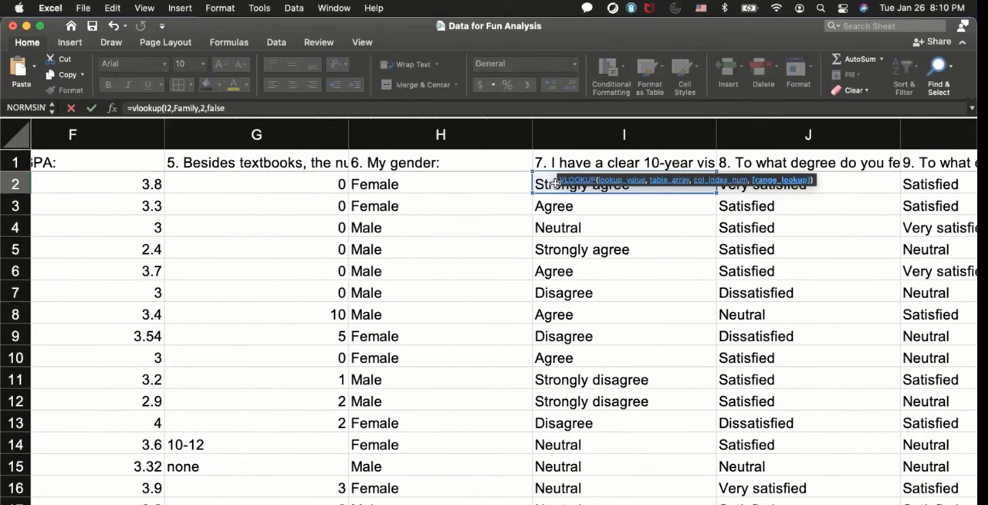
key(Return)
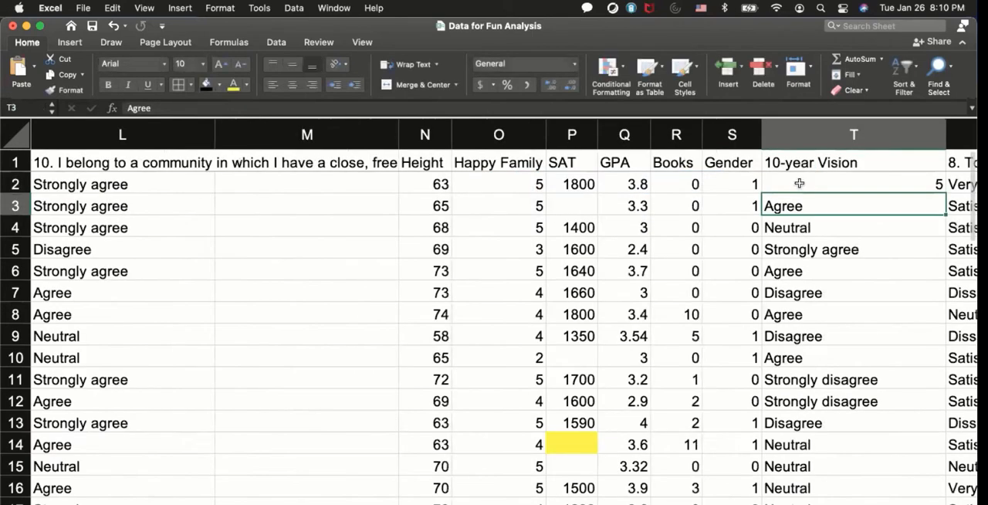
Replace the table argument of the T2 lookup formula by reselecting the label and number table in D61:E66.
double_click(799, 183)
scroll(696, 380, right, 3)
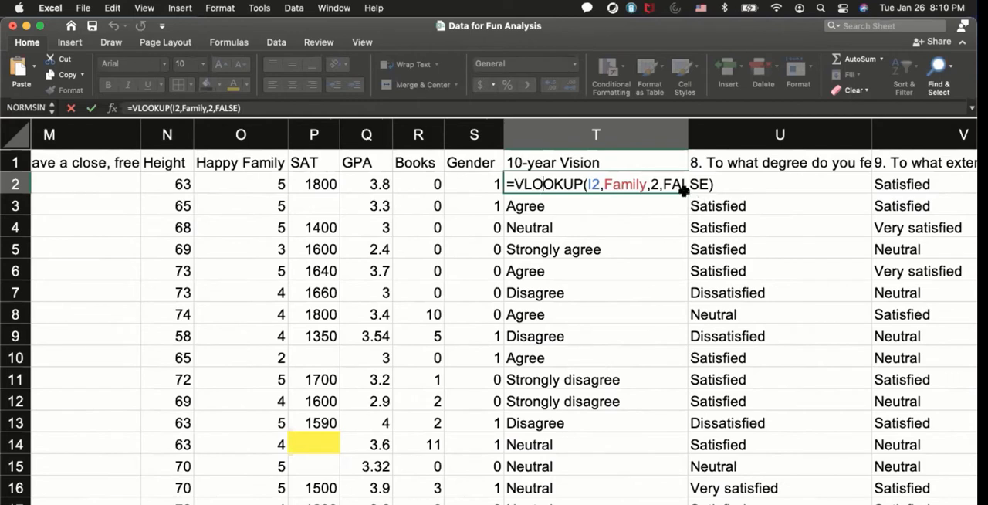
click(631, 183)
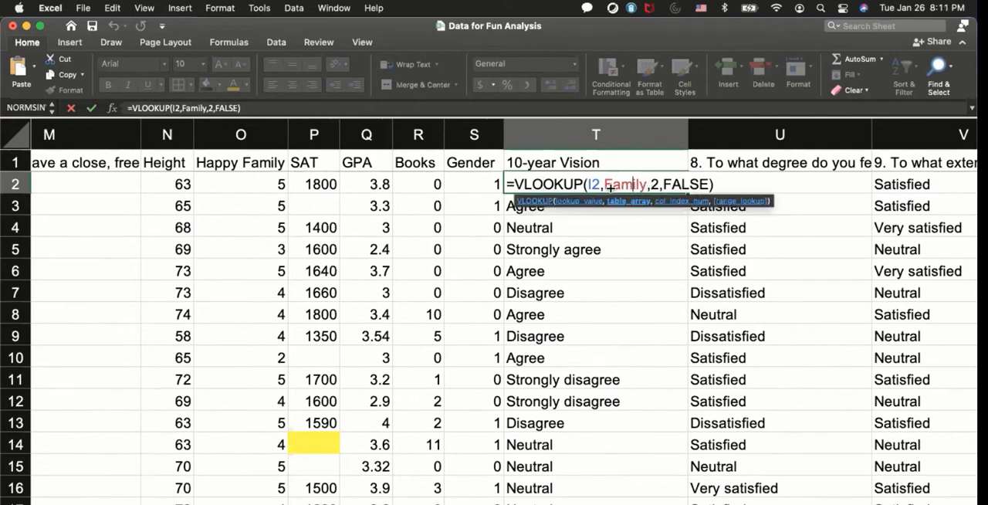
double_click(606, 183)
key(BackSpace)
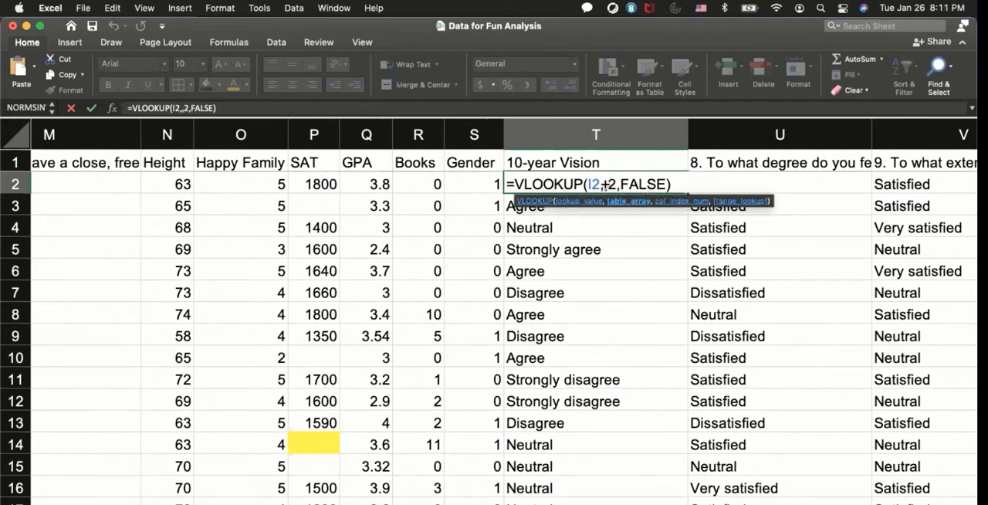
scroll(480, 356, left, 10)
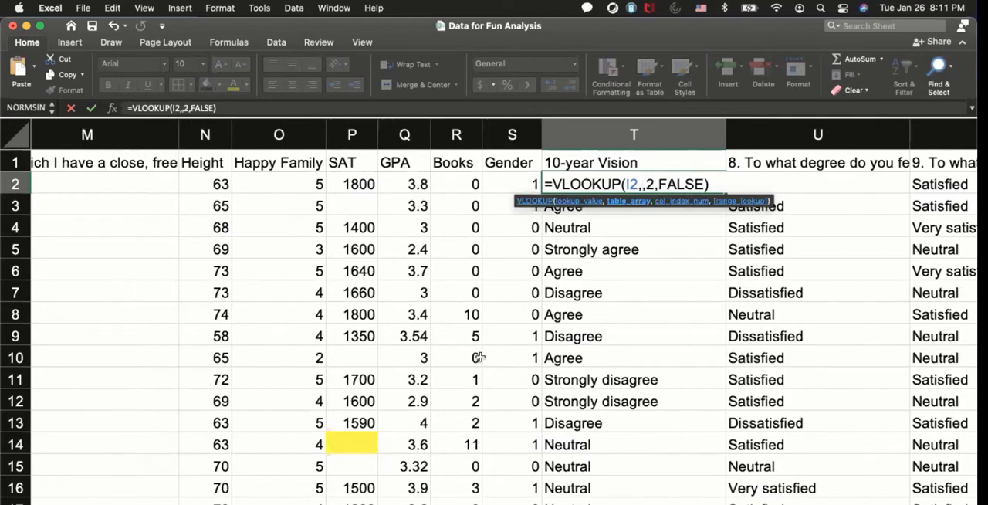
scroll(480, 357, down, 3)
scroll(480, 356, down, 20)
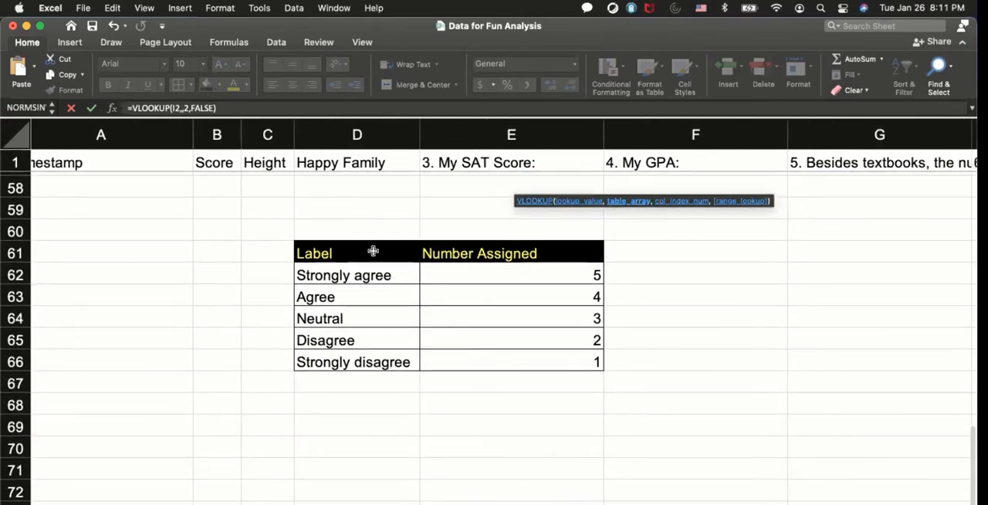
drag(404, 250, 484, 370)
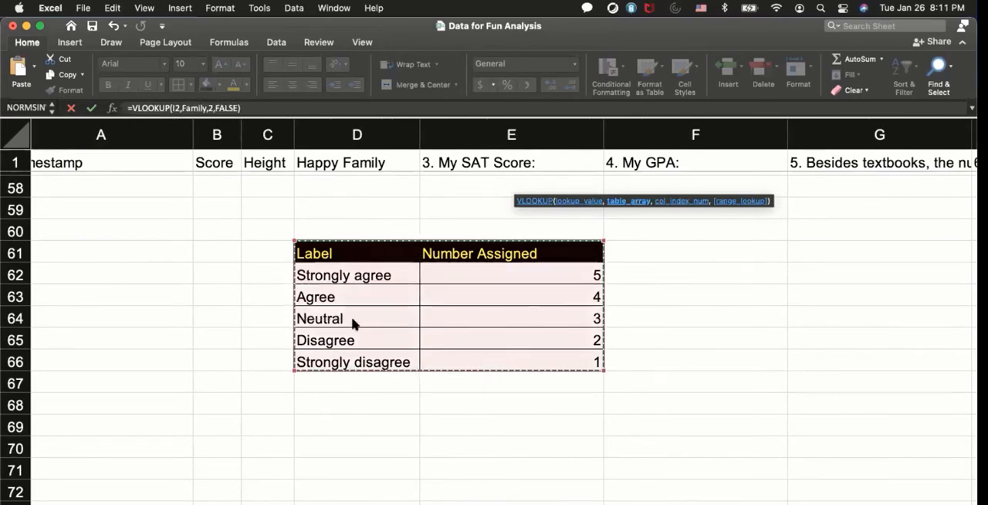
key(Return)
scroll(798, 376, right, 3)
scroll(798, 376, right, 2)
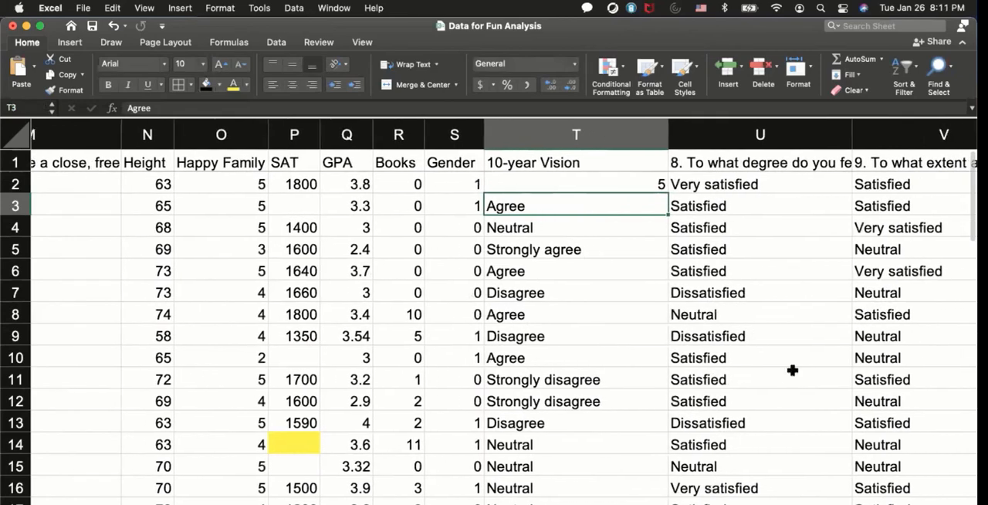
Fill the T2 lookup formula down the 10-year Vision column to the last data row and fit the column's width to its contents.
double_click(636, 184)
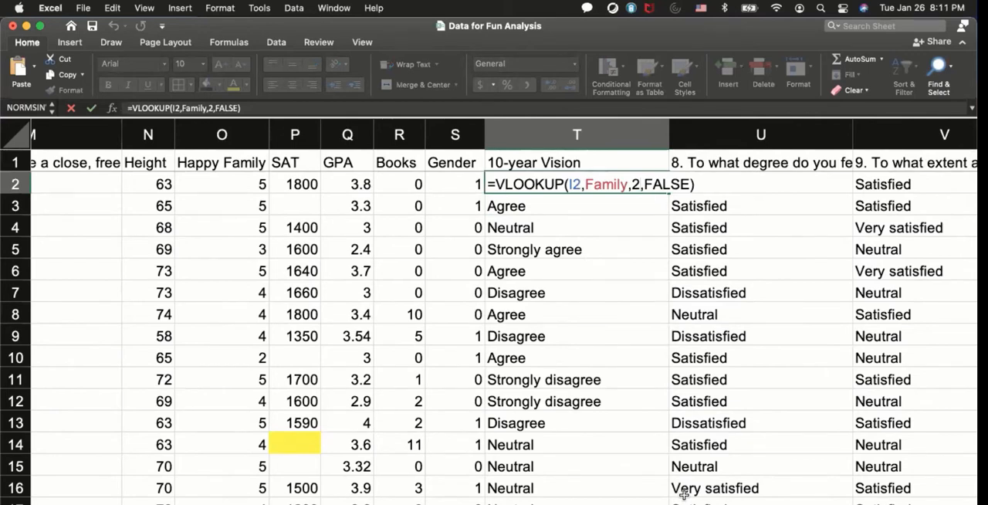
key(Return)
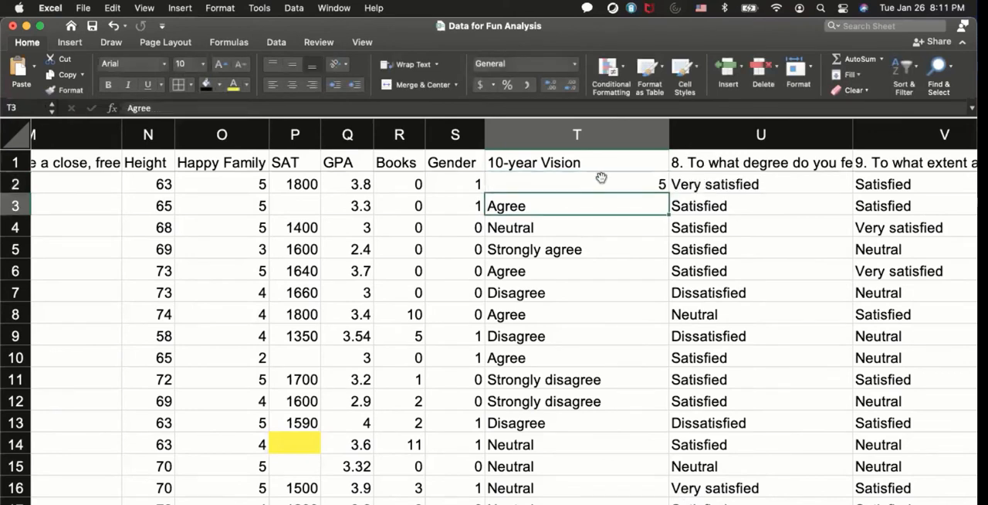
click(601, 179)
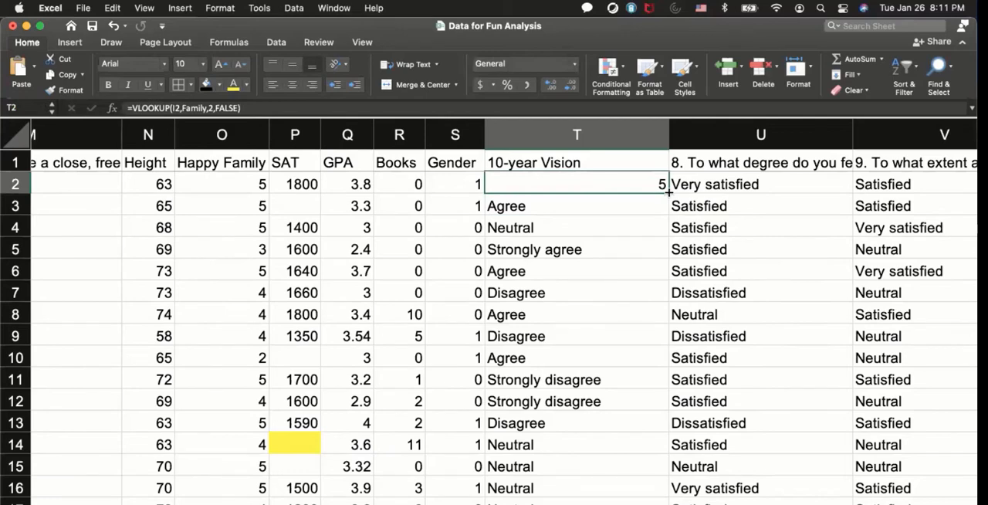
double_click(668, 191)
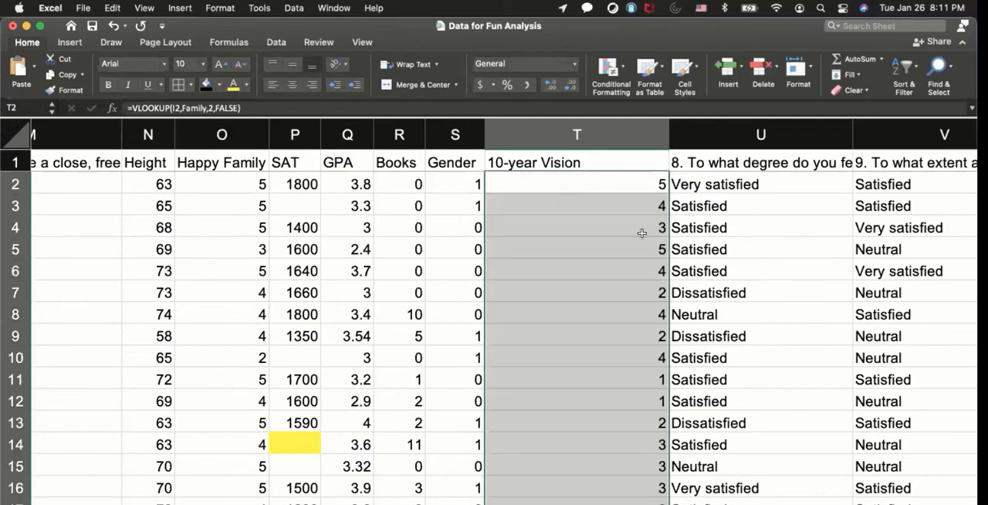
double_click(668, 139)
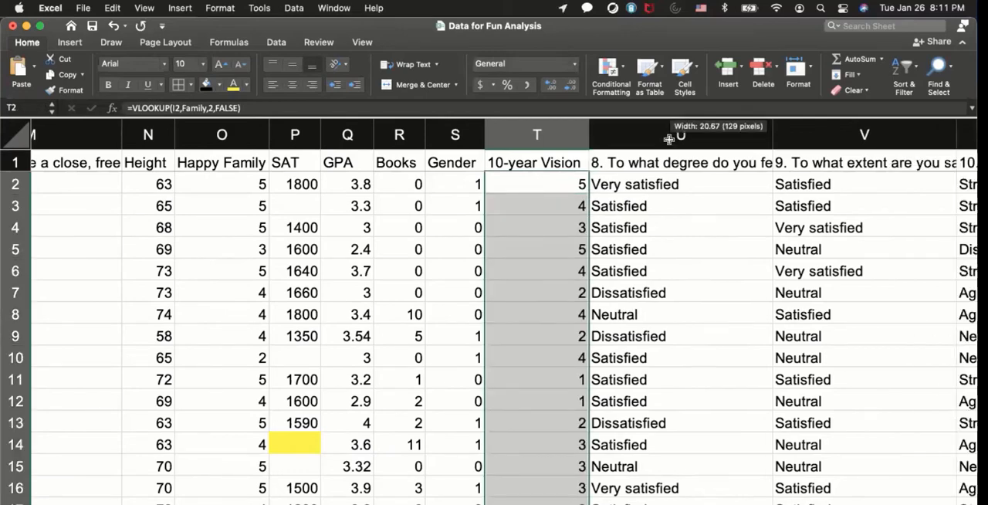
click(557, 328)
scroll(557, 328, down, 20)
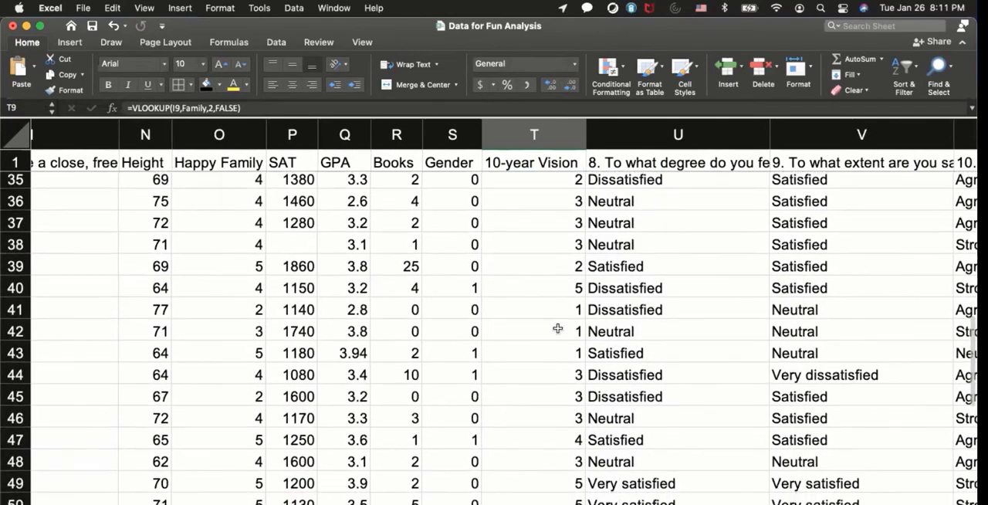
scroll(557, 328, up, 4)
scroll(557, 328, up, 10)
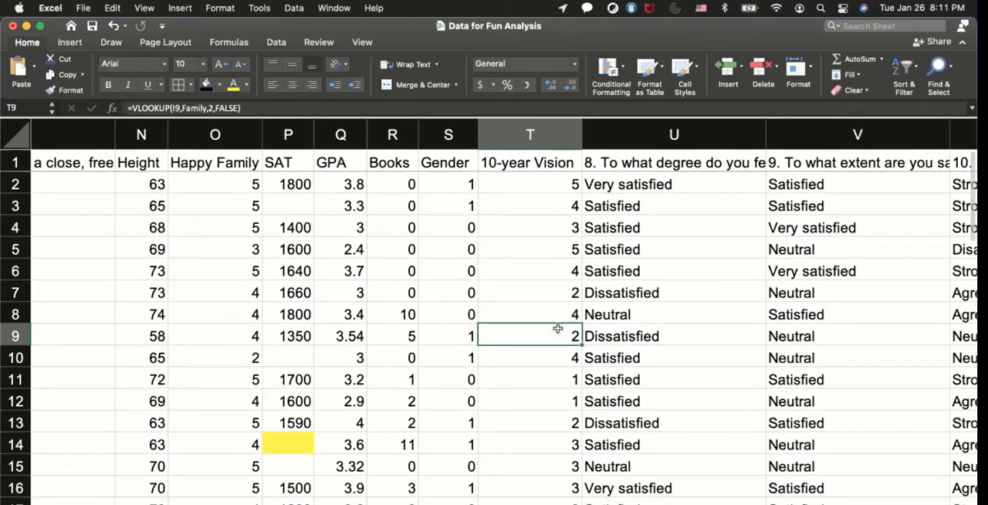
Shorten the heading of question 8 in U1 to Time Management and fit the width of column U to its contents.
scroll(557, 328, right, 2)
click(584, 185)
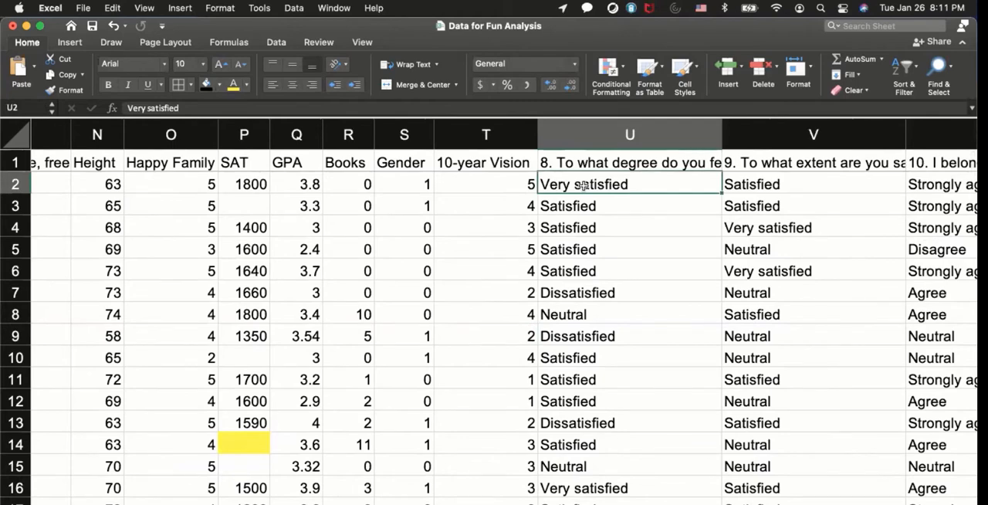
click(641, 163)
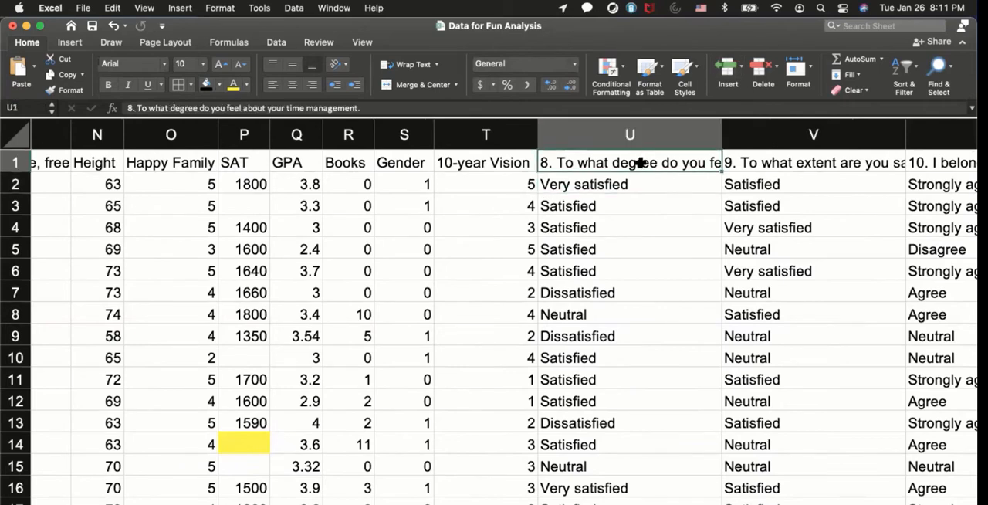
double_click(641, 163)
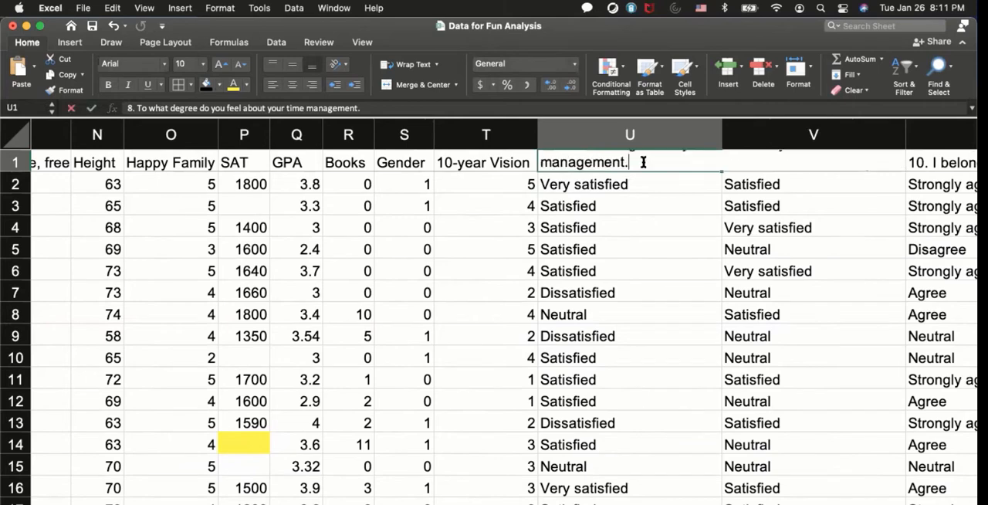
key(Left)
key(Left)
key(Left)
key(Left)
key(Left)
key(Left)
key(Left)
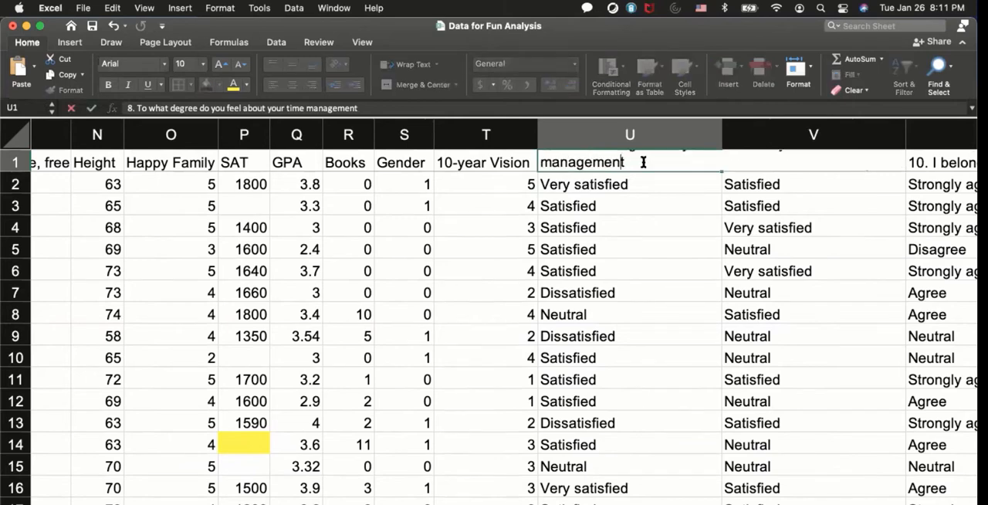
key(BackSpace)
key(BackSpace)
key(BackSpace)
text(M)
key(Left)
key(Left)
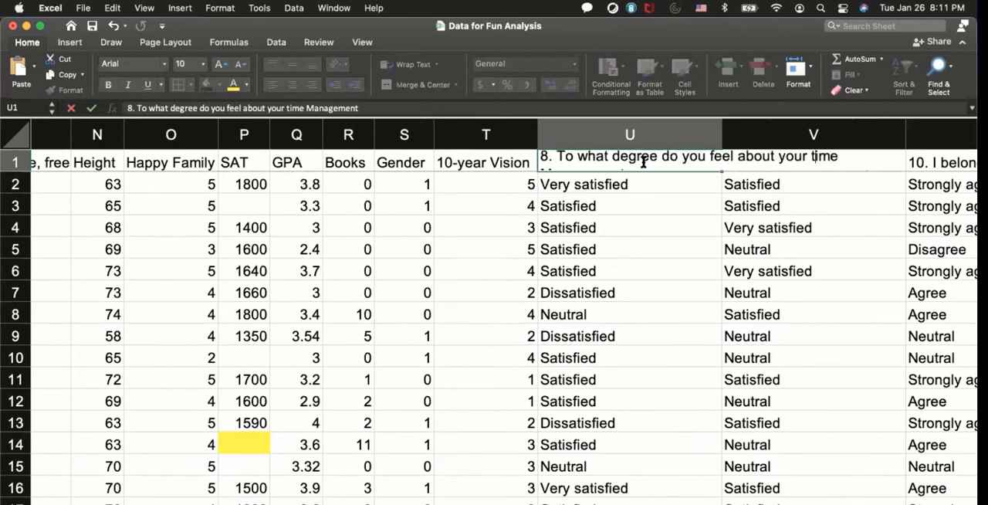
key(BackSpace)
text(T)
key(BackSpace)
key(BackSpace)
key(BackSpace)
key(BackSpace)
key(BackSpace)
key(BackSpace)
key(BackSpace)
key(BackSpace)
key(BackSpace)
key(BackSpace)
key(BackSpace)
key(BackSpace)
key(BackSpace)
key(BackSpace)
key(BackSpace)
key(BackSpace)
key(BackSpace)
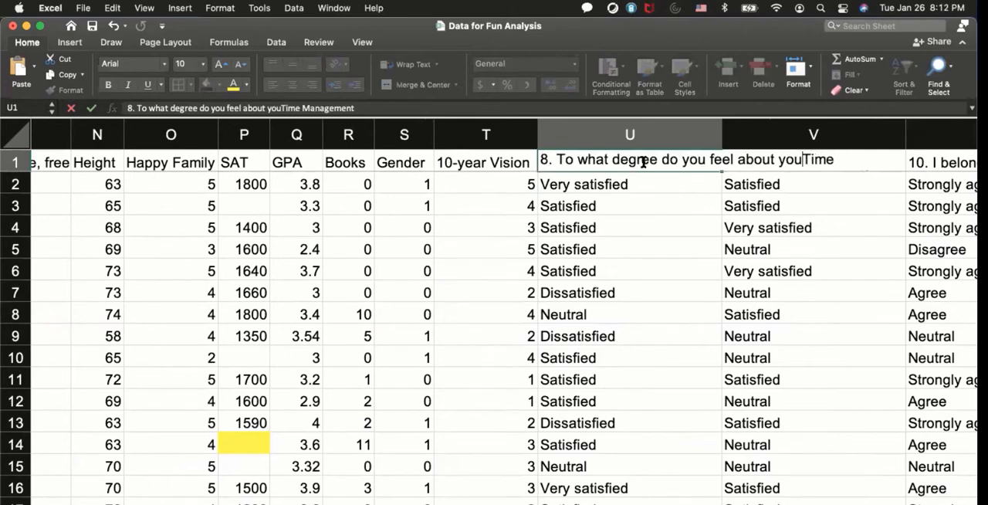
key(BackSpace)
key(BackSpace)
key(BackSpace)
key(BackSpace)
key(BackSpace)
key(BackSpace)
key(BackSpace)
key(BackSpace)
key(BackSpace)
key(BackSpace)
key(BackSpace)
key(BackSpace)
key(BackSpace)
key(BackSpace)
key(BackSpace)
key(BackSpace)
key(BackSpace)
key(BackSpace)
key(BackSpace)
key(BackSpace)
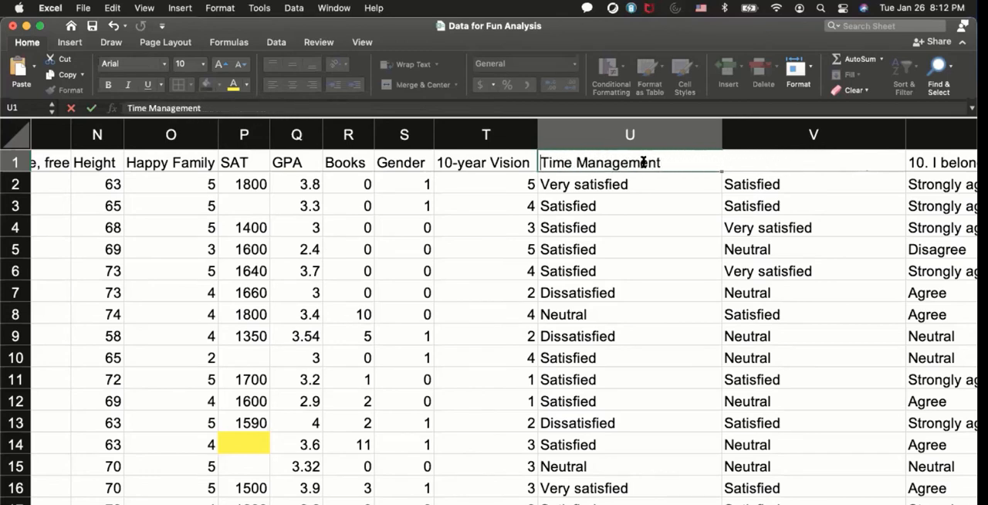
key(Return)
double_click(721, 134)
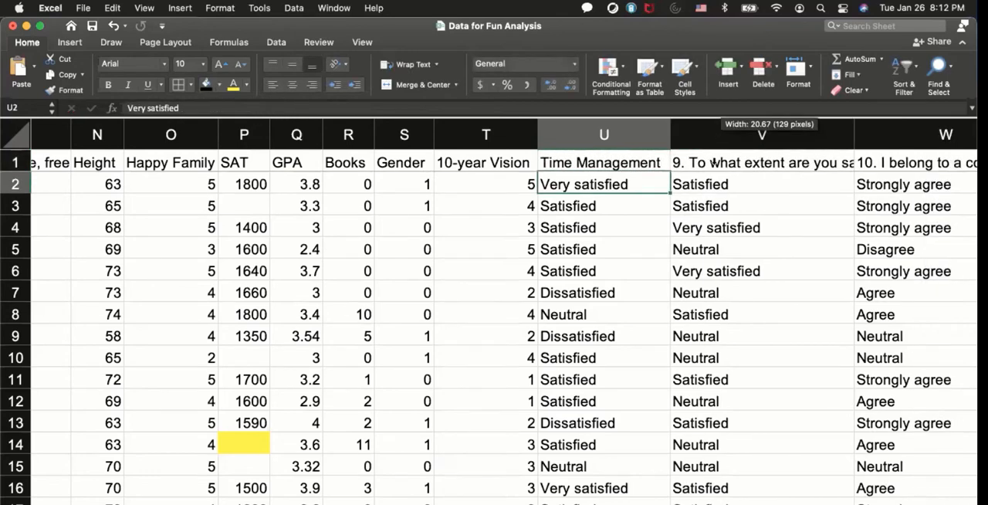
Enter the headings Label and Number in U61 and V61 below the Time Management data.
click(644, 285)
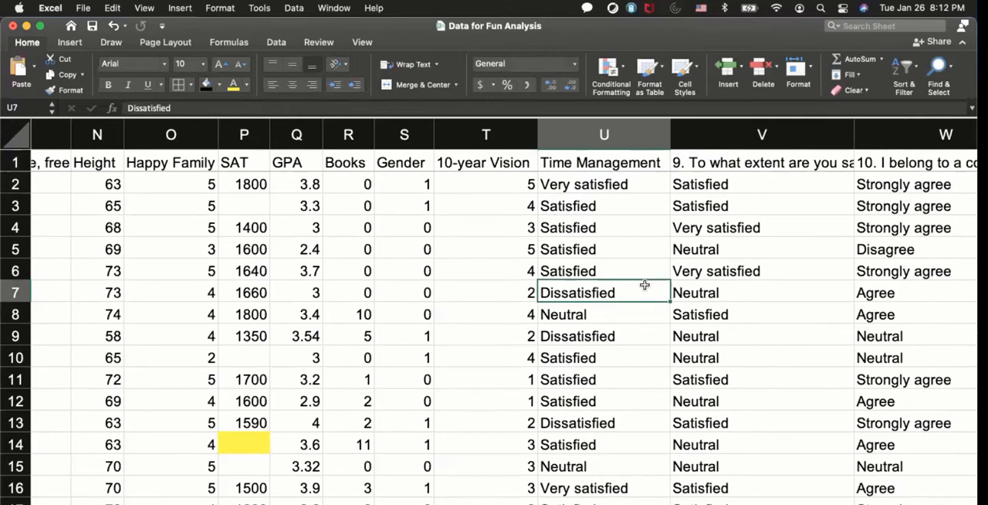
scroll(645, 285, down, 15)
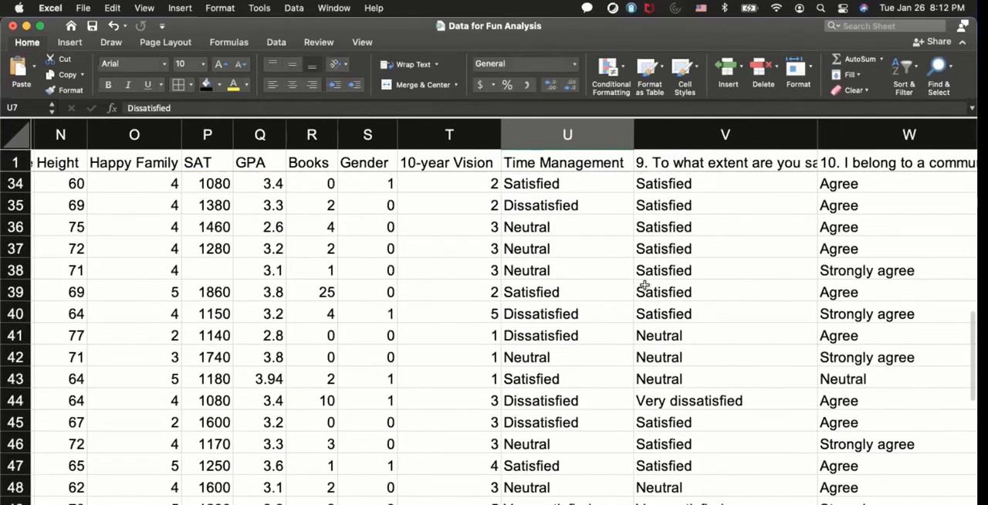
scroll(644, 286, down, 2)
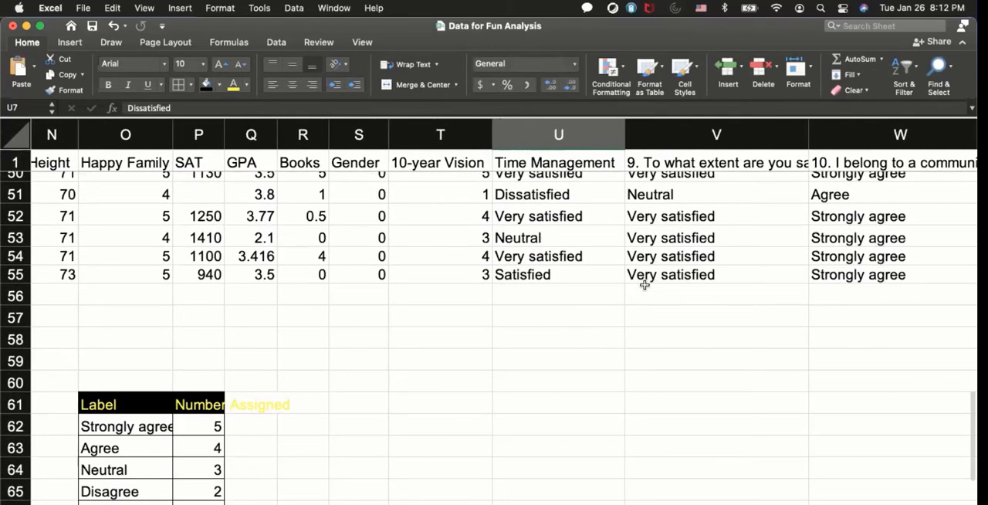
click(518, 401)
text(Label)
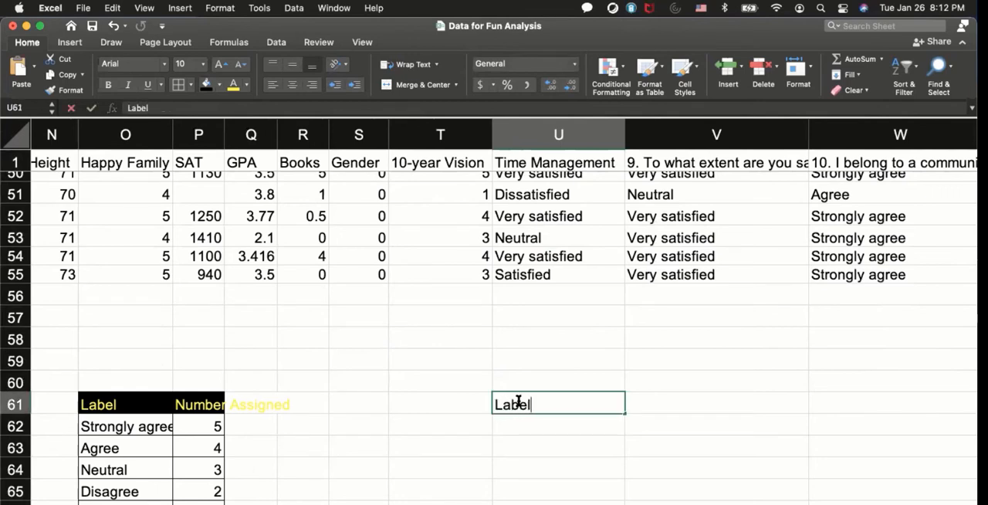
key(Return)
key(Right)
key(Up)
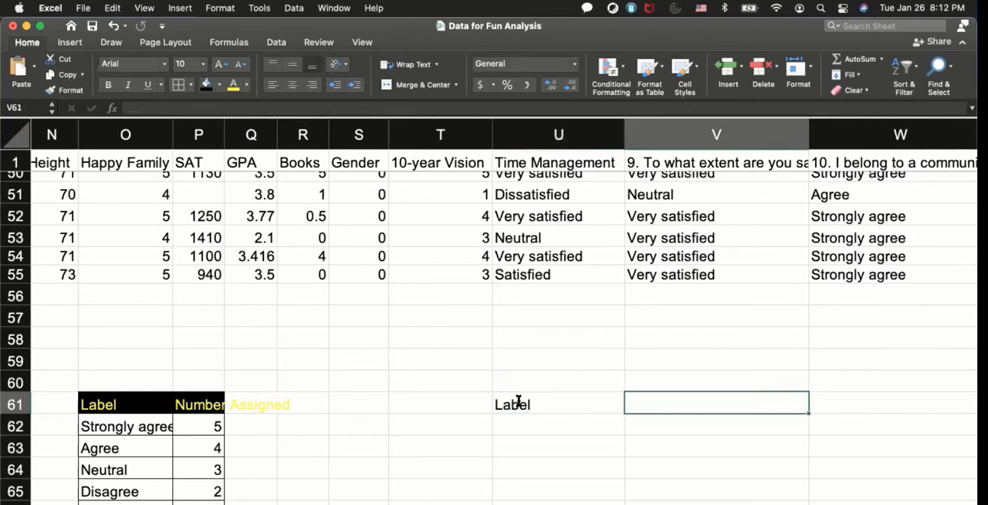
text(Number)
key(Return)
key(Left)
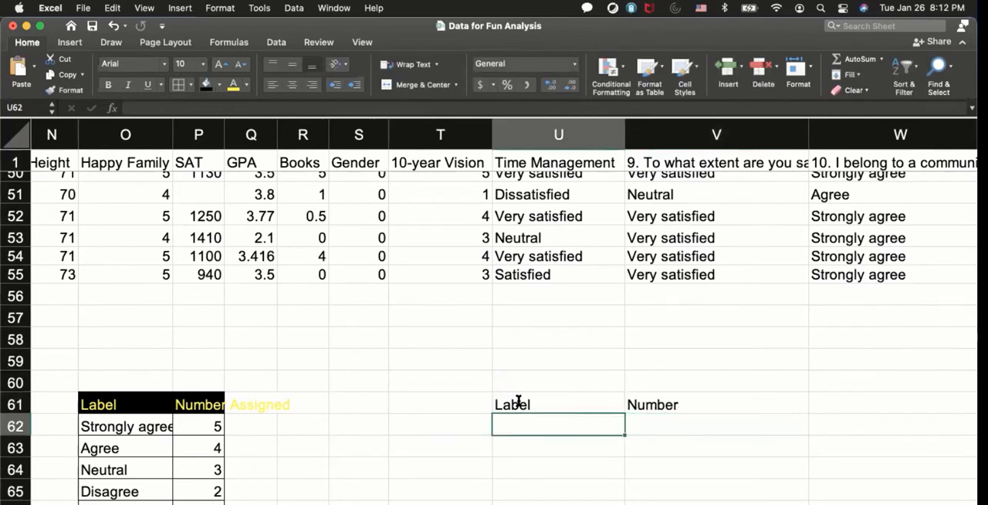
Copy the answers Very satisfied and Satisfied from the Time Management column into U62 and U63 under the Label heading.
click(535, 219)
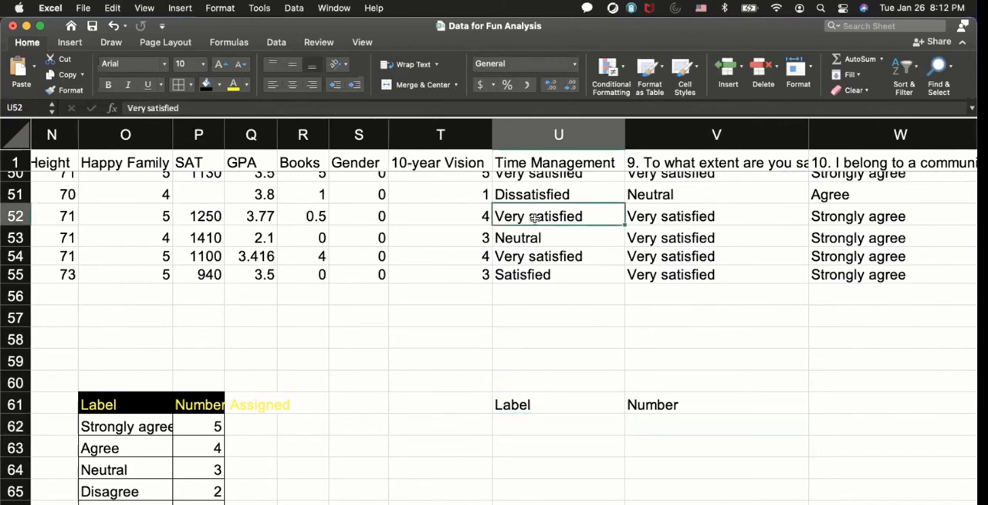
key(super+c)
click(524, 419)
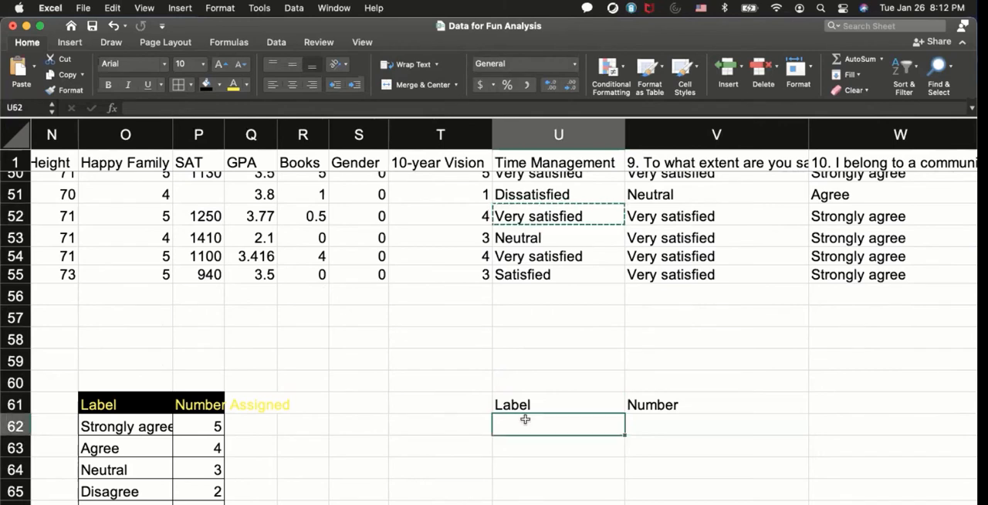
key(super+v)
key(Escape)
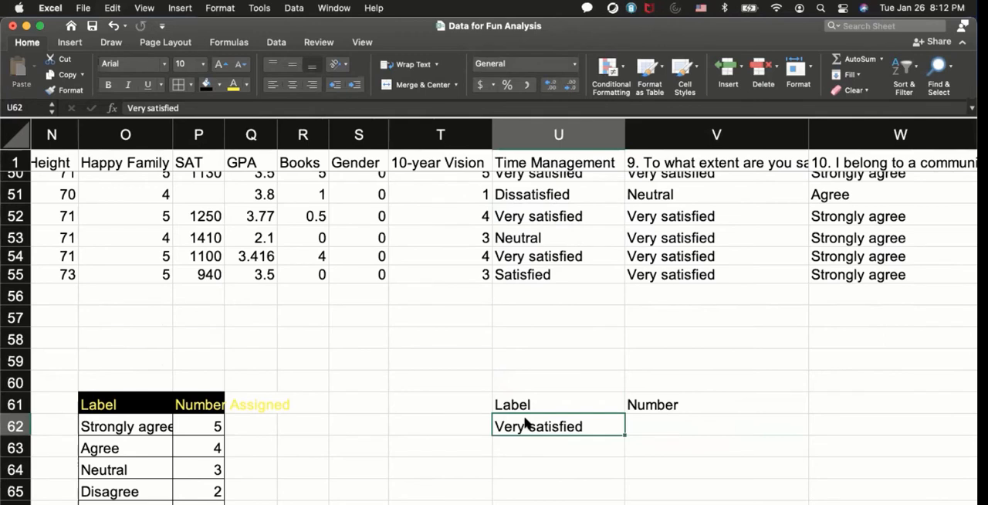
key(Return)
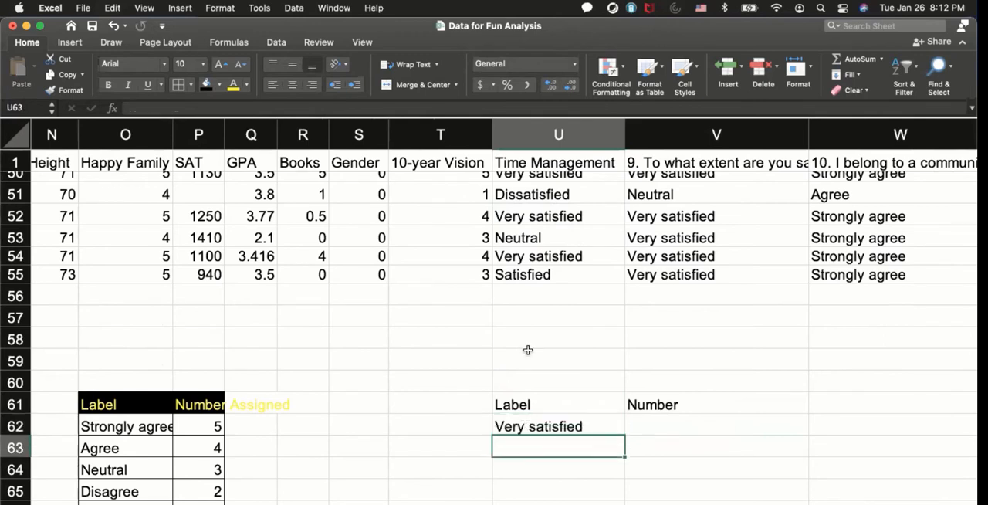
click(552, 280)
key(super+c)
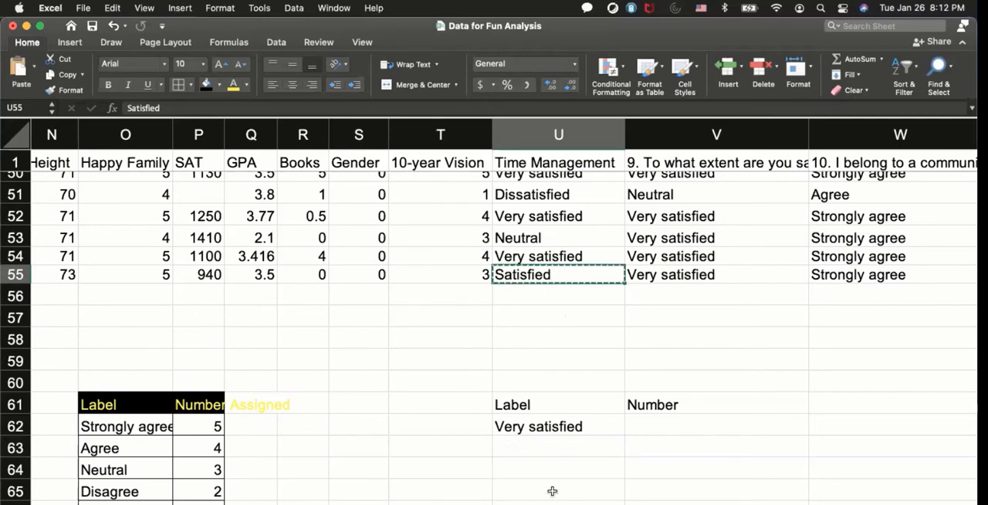
click(543, 446)
key(super+v)
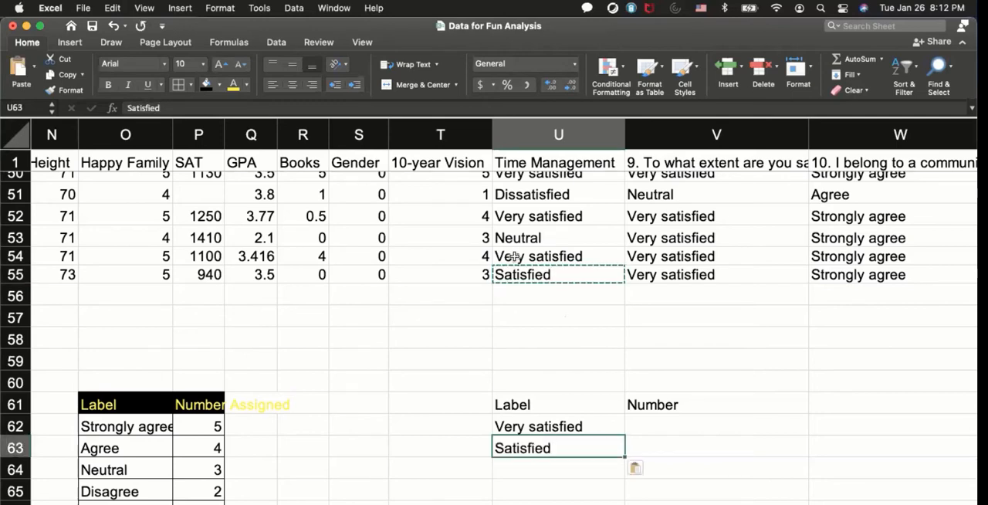
Copy the answers Neutral and Dissatisfied from the Time Management column into U64 and U65.
click(515, 238)
key(super+c)
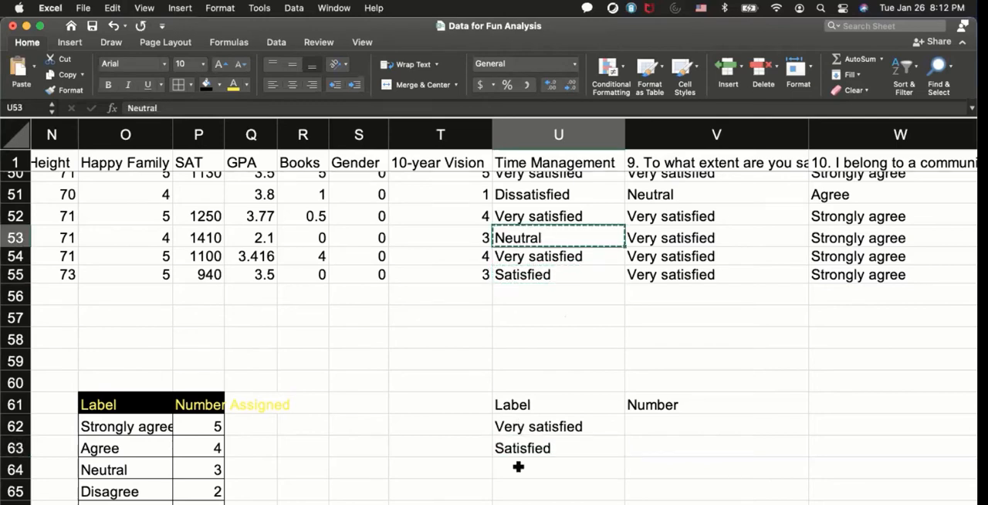
click(517, 466)
key(super+v)
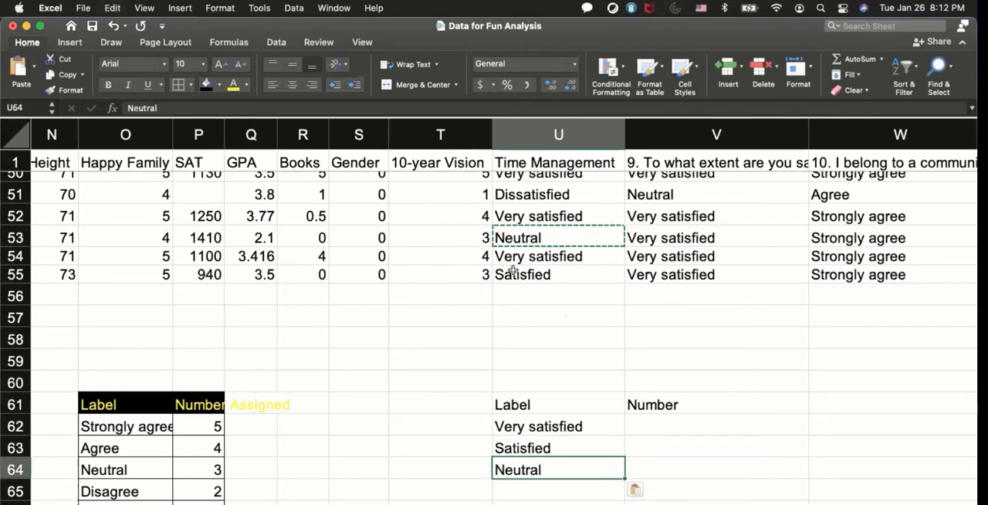
scroll(511, 270, up, 2)
click(536, 228)
key(super+c)
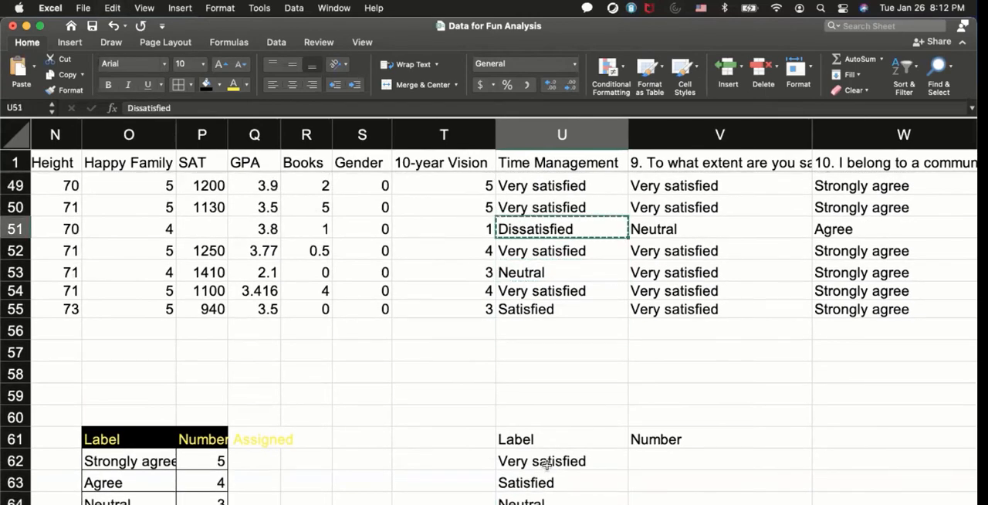
click(533, 503)
key(super+v)
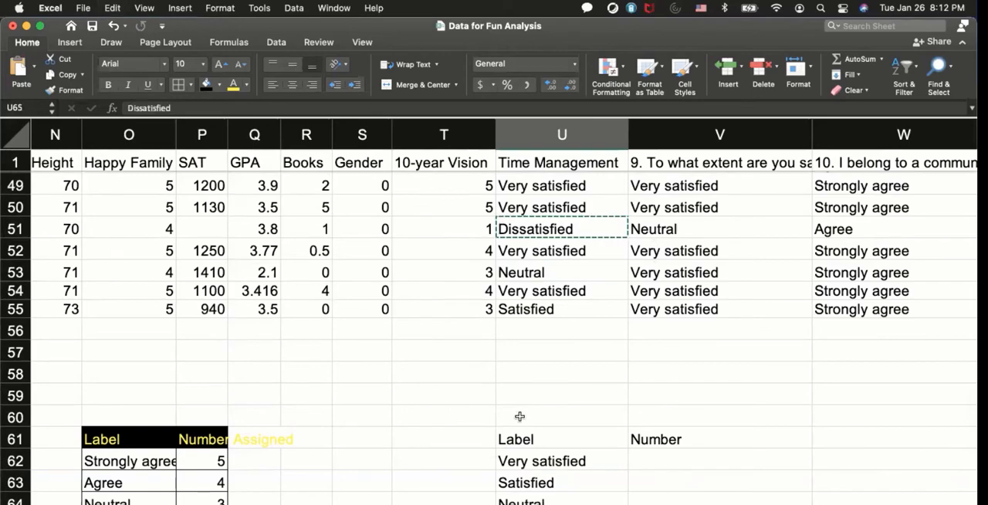
Check the Time Management column for other answers and enter Very dissatisfied in U66 as the last label.
scroll(531, 342, up, 3)
scroll(532, 342, up, 7)
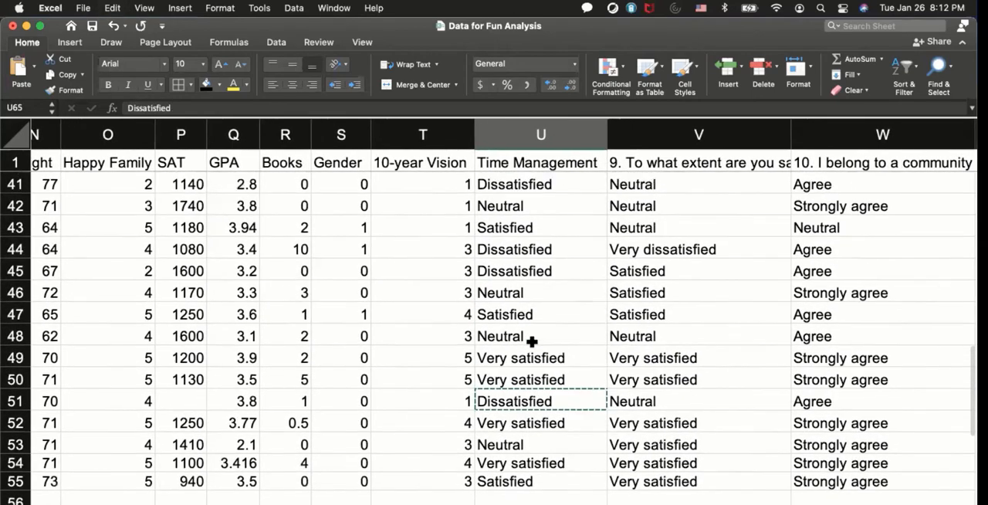
scroll(532, 340, up, 10)
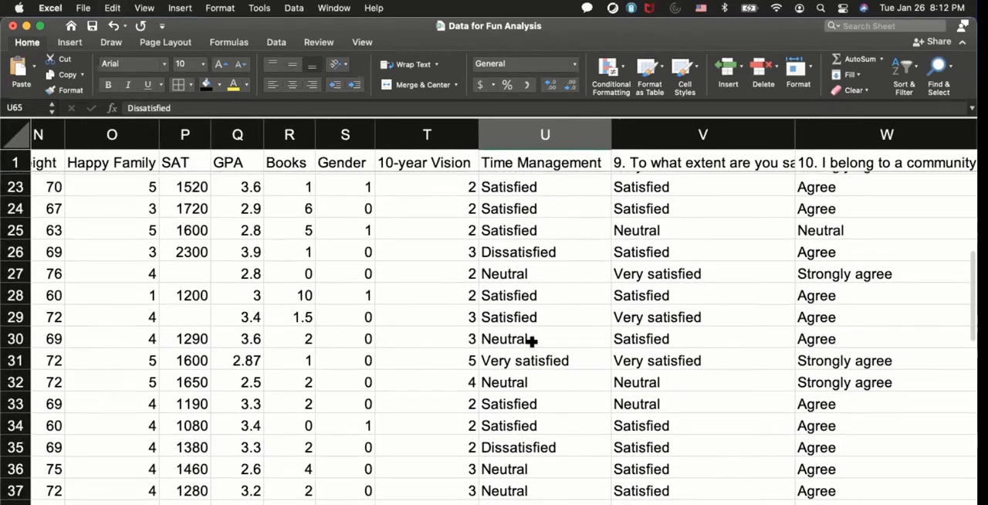
scroll(534, 307, up, 6)
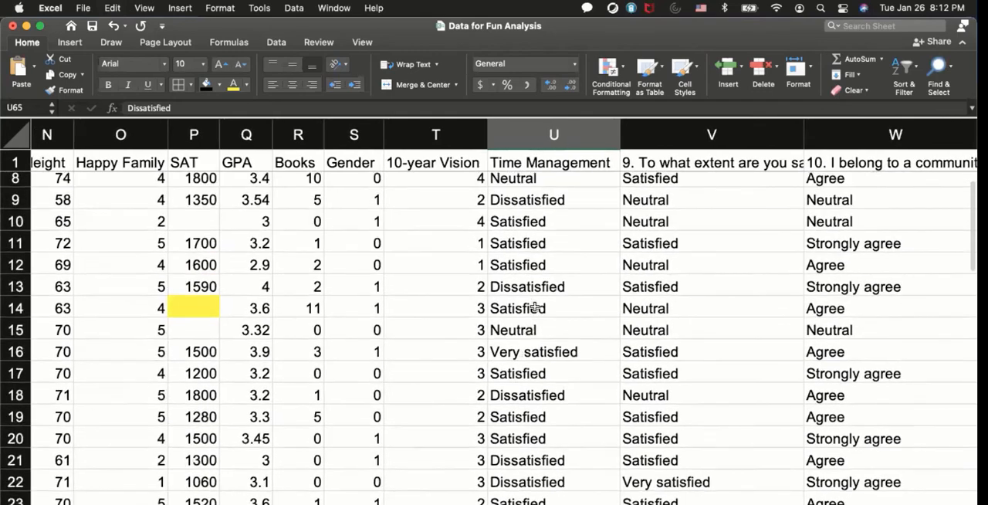
scroll(532, 308, down, 15)
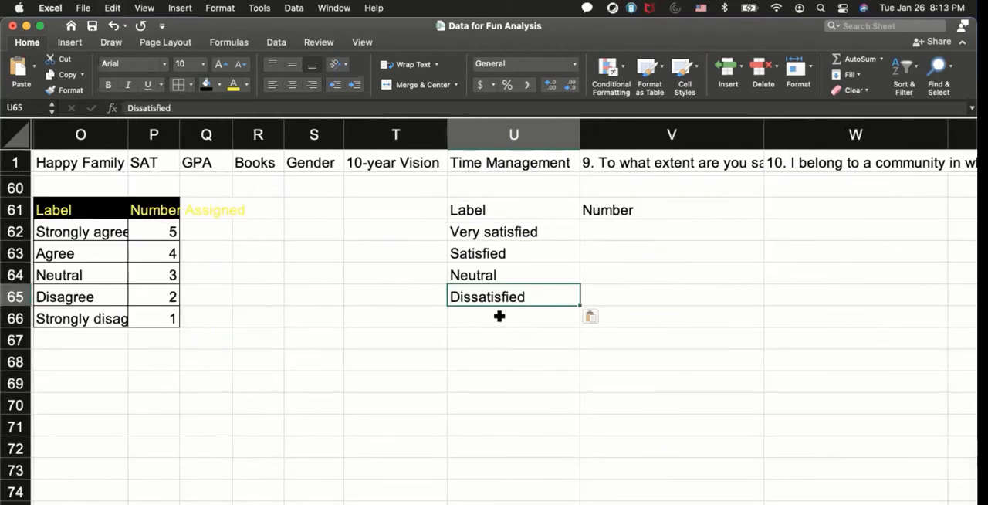
click(499, 316)
text(Very )
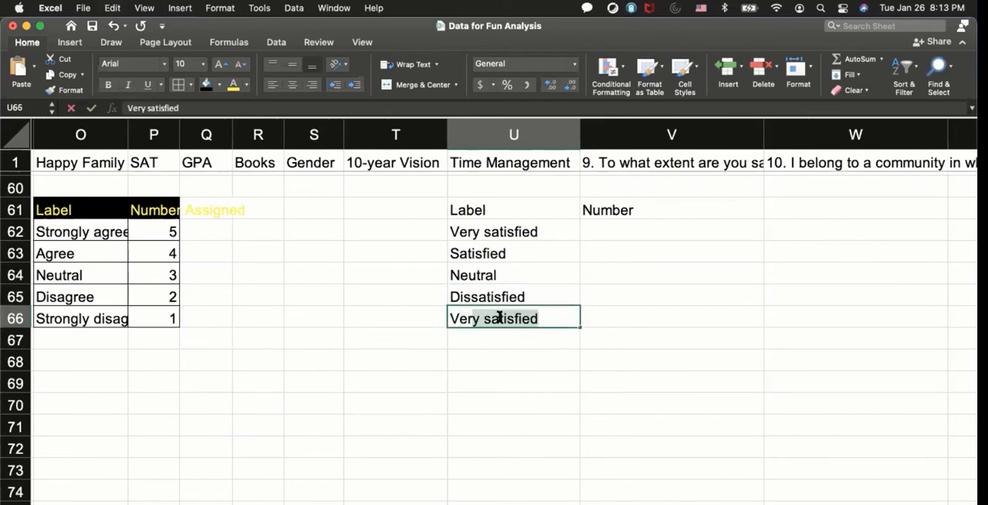
text(diss)
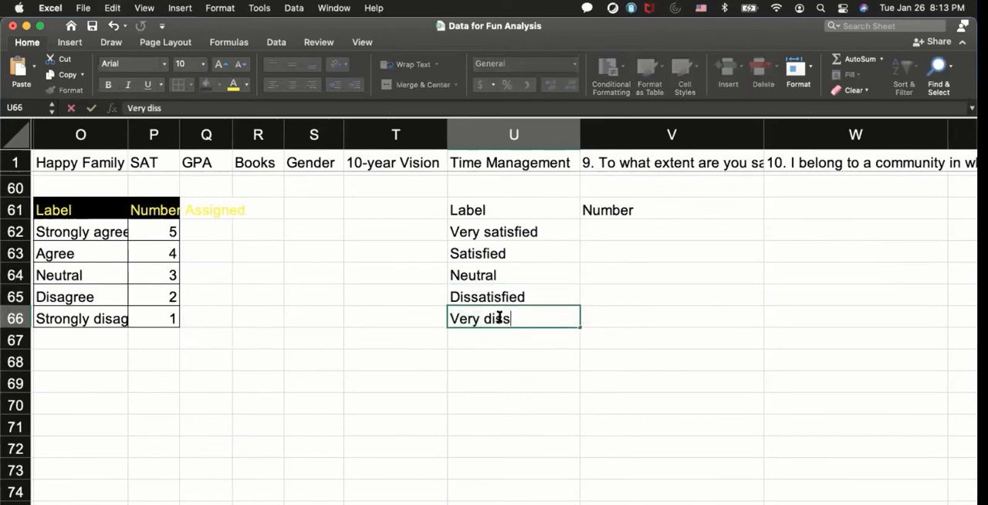
text(atisfied)
key(Return)
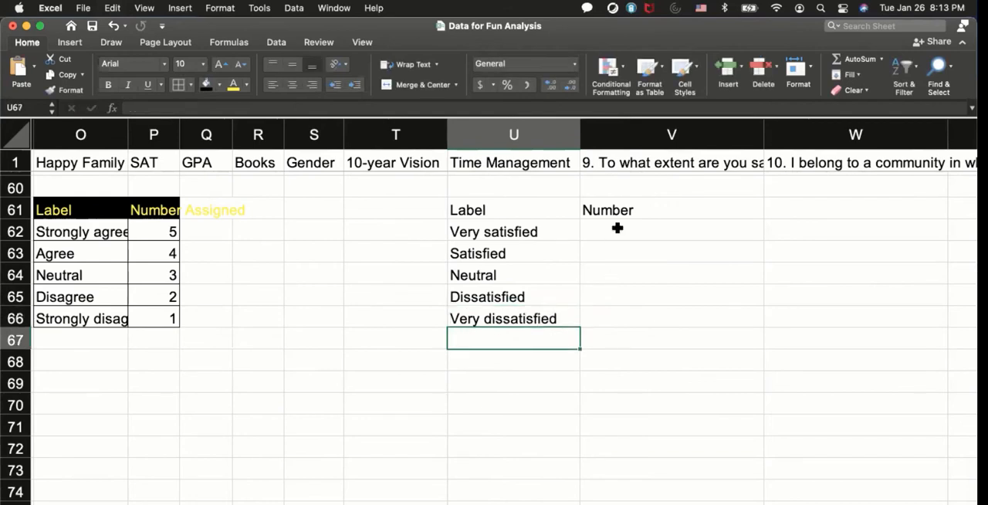
Assign the numbers 5, 4, 3, 2 and 1 to the satisfaction labels in V62:V66, starting with Very satisfied.
click(618, 228)
text(5)
key(Return)
text(4)
key(Return)
text(3)
key(Return)
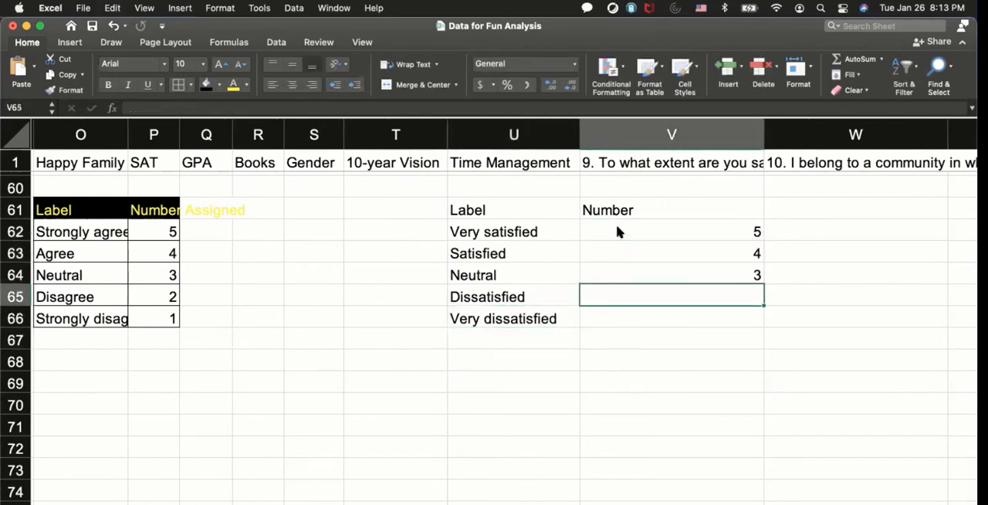
text(2 1)
key(Return)
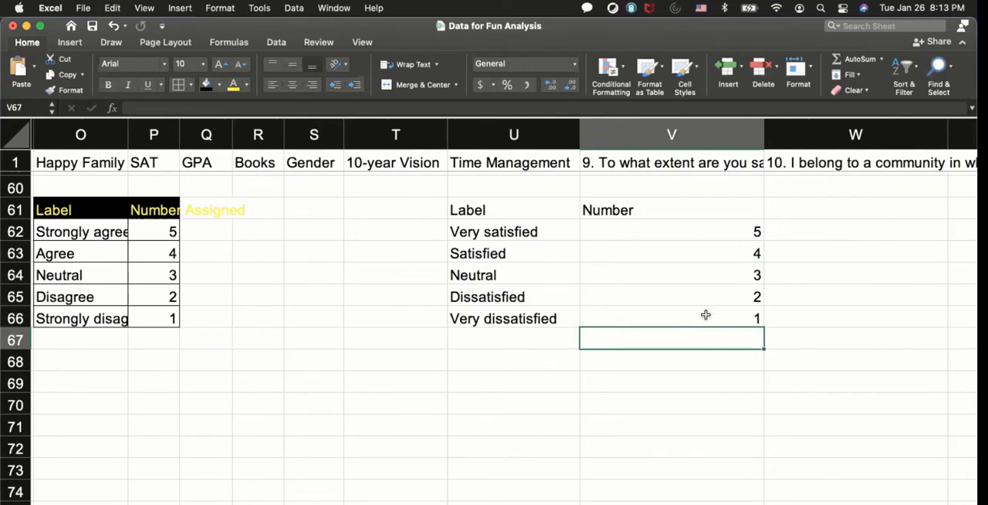
Add borders to the satisfaction table U61:V66 and give its heading row a black fill with yellow text.
drag(705, 315, 513, 209)
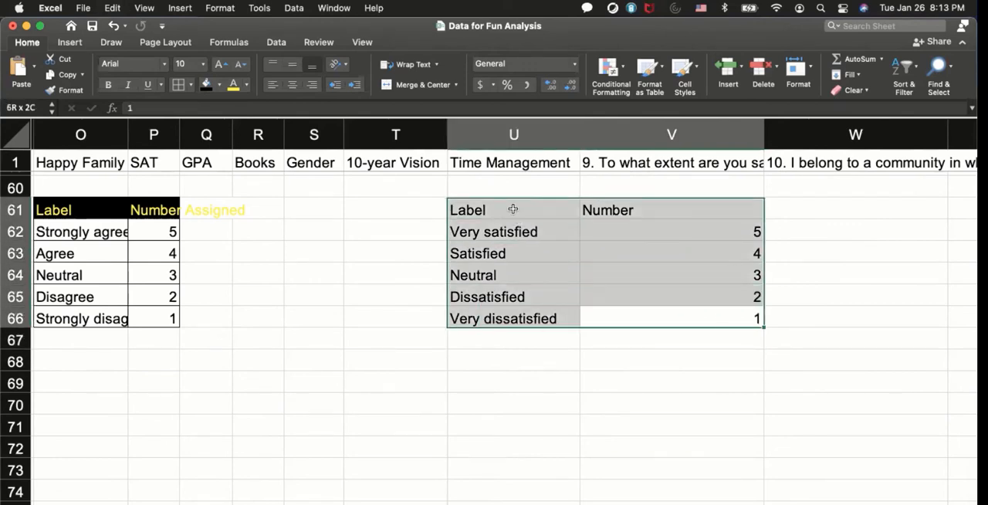
click(178, 84)
click(516, 260)
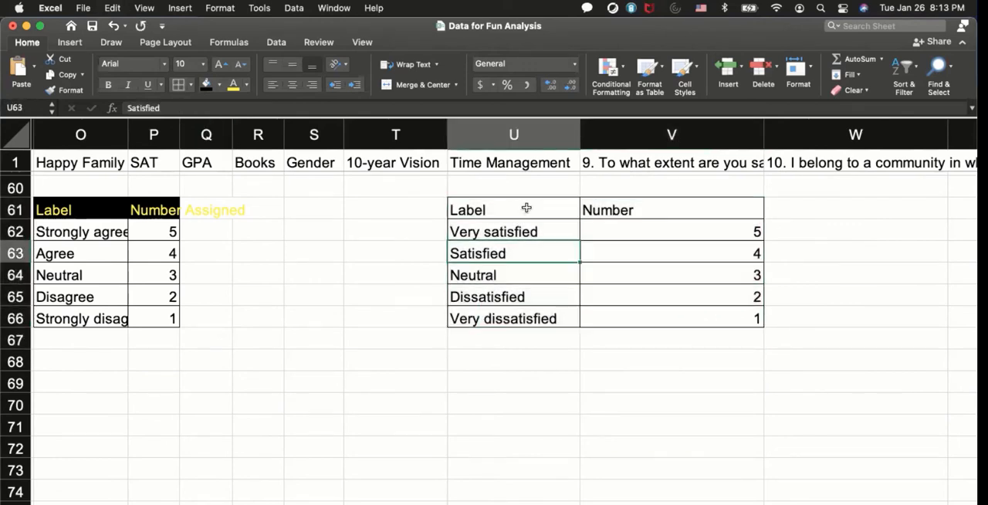
drag(517, 206, 599, 203)
click(206, 85)
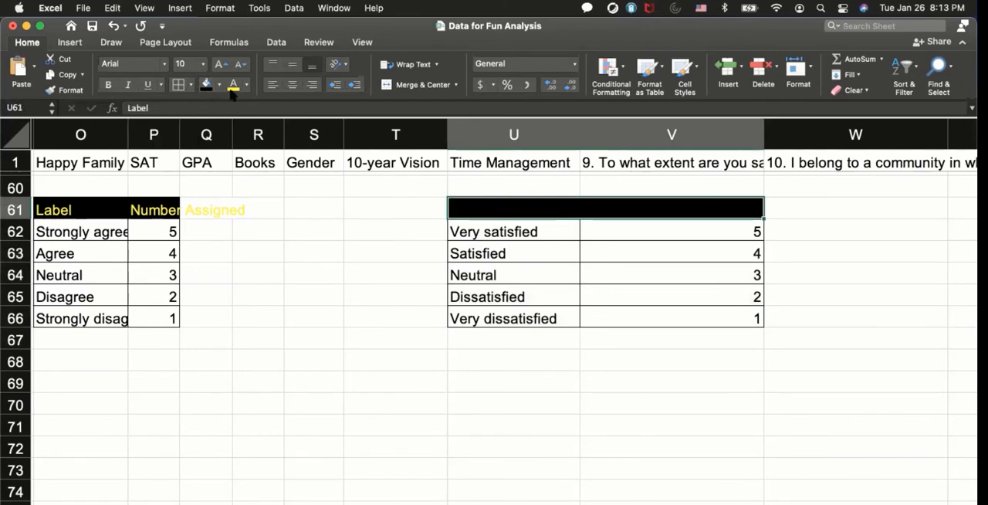
click(234, 84)
click(496, 295)
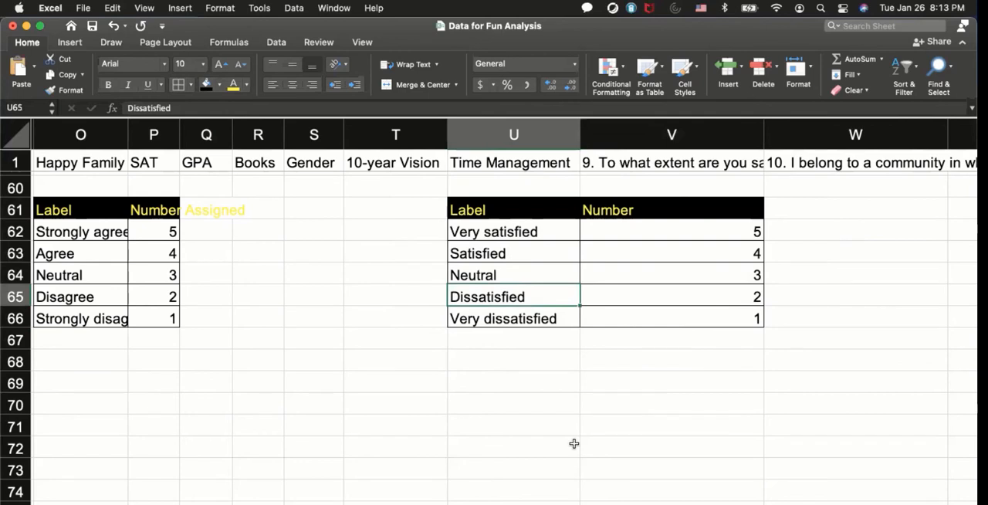
drag(513, 207, 661, 310)
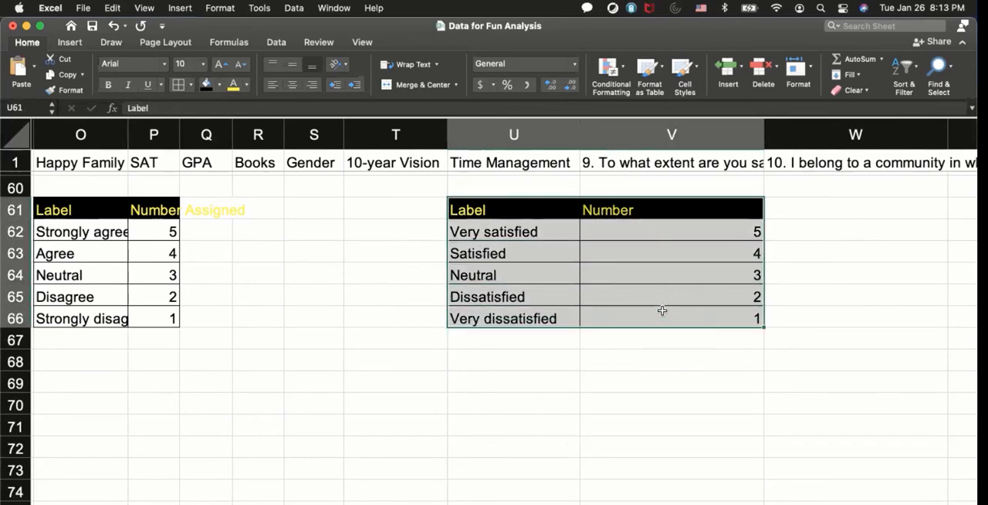
click(640, 366)
Start a VLOOKUP formula in U2 under Time Management, using the original answer in J2 as the lookup value.
scroll(641, 364, up, 1)
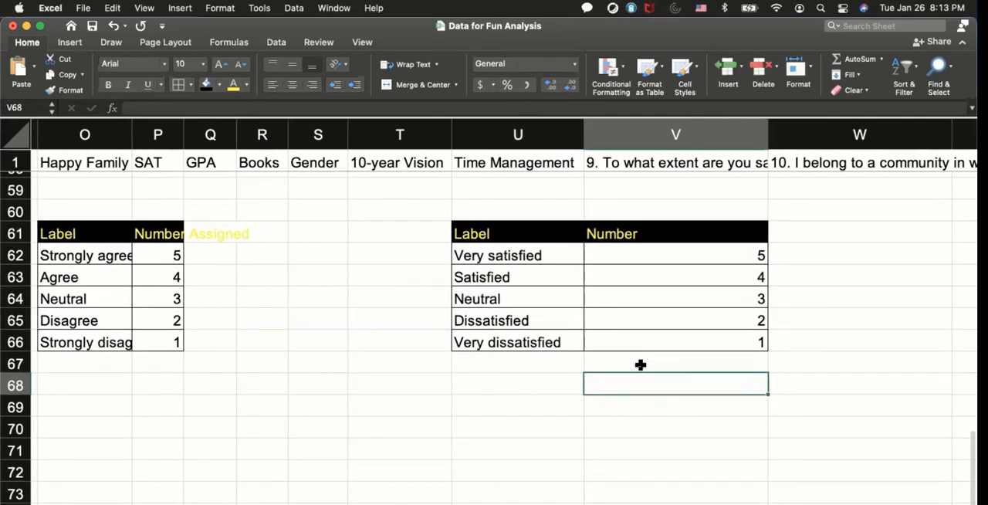
scroll(641, 364, up, 20)
scroll(628, 357, left, 1)
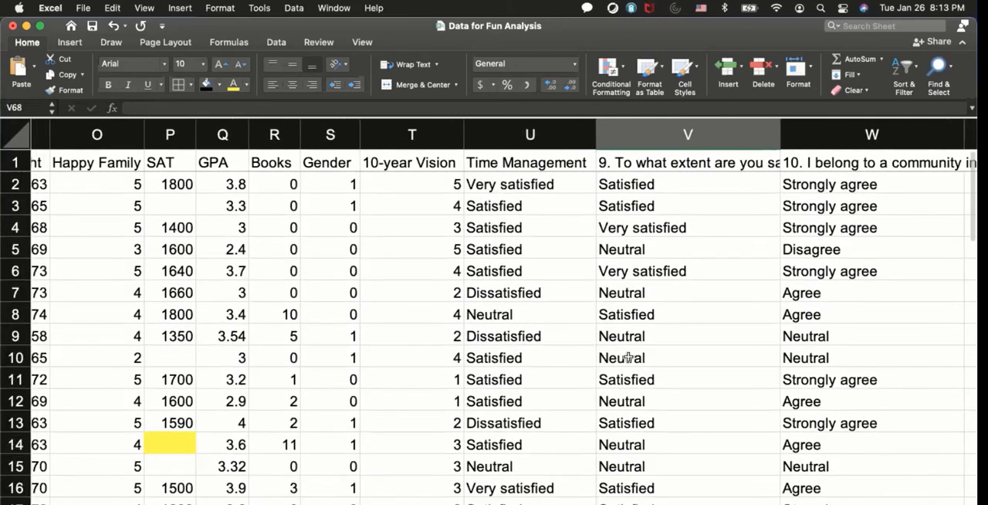
click(519, 189)
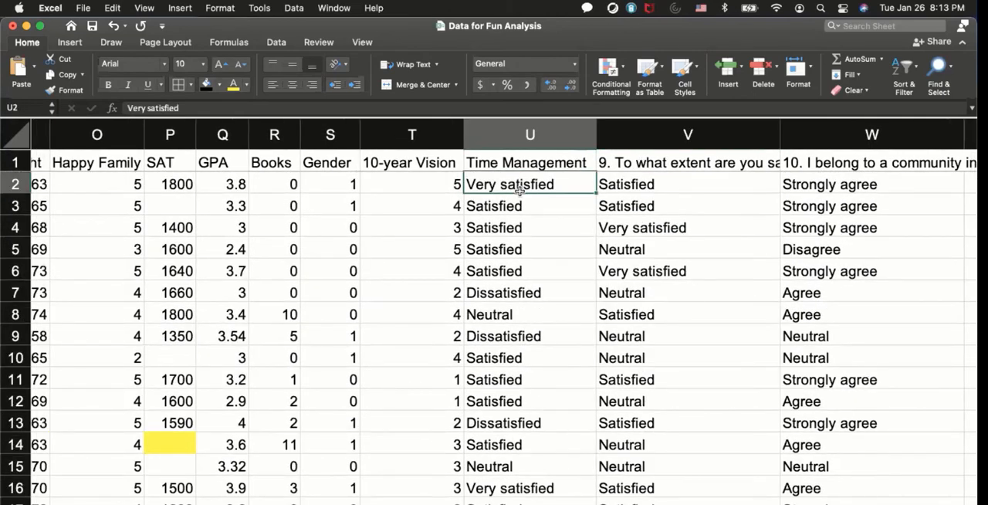
text(=v)
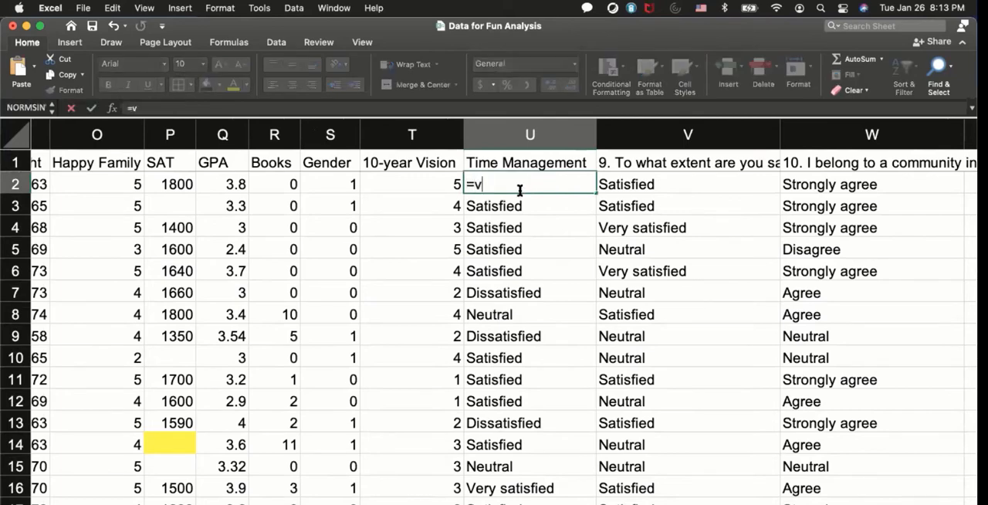
text(lookup()
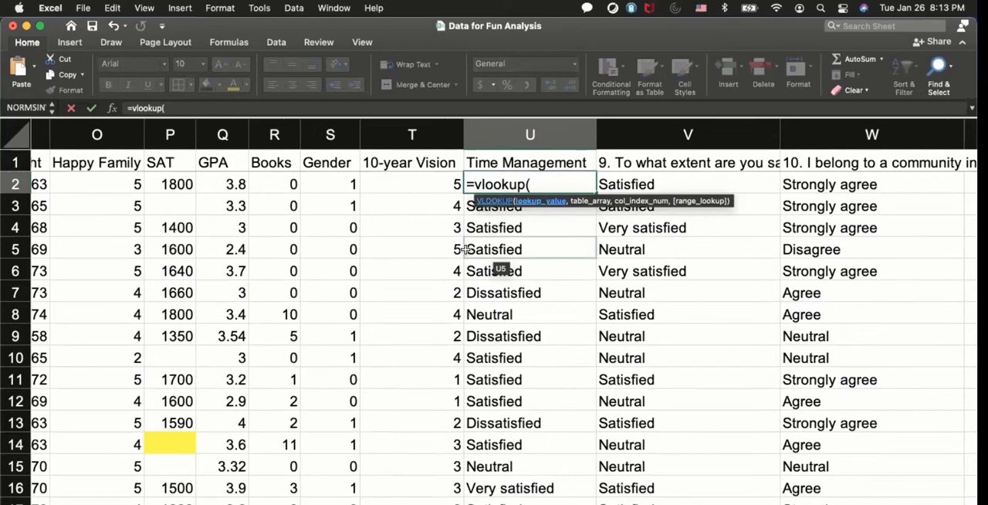
scroll(465, 250, left, 8)
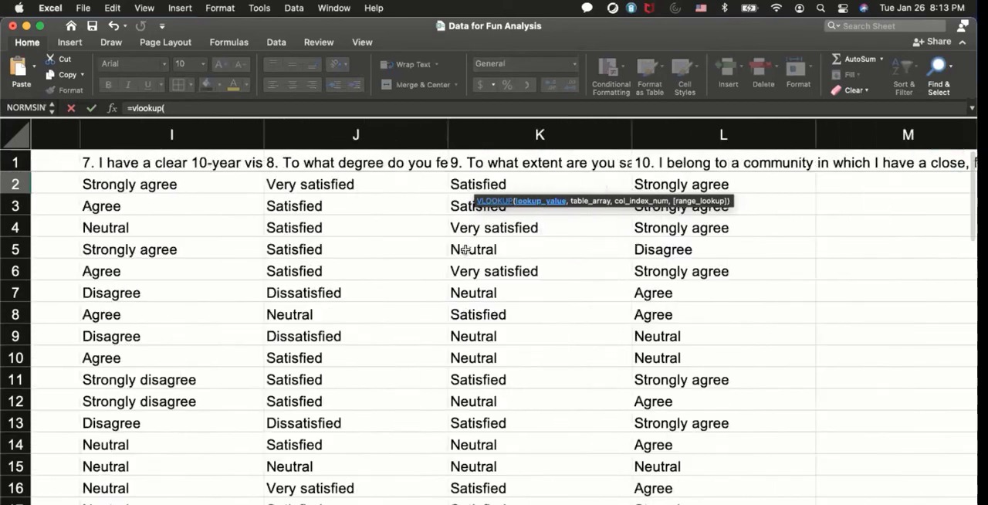
scroll(465, 249, right, 3)
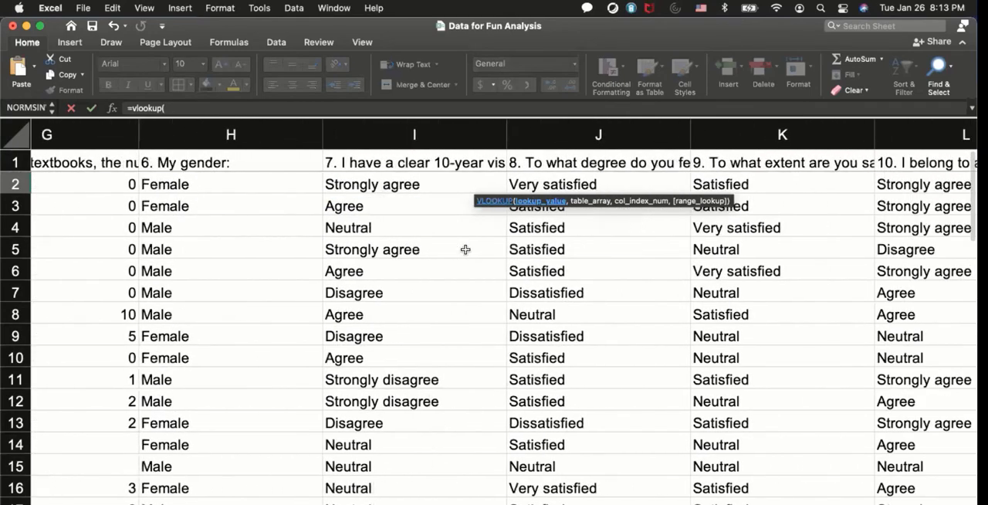
scroll(465, 249, right, 1)
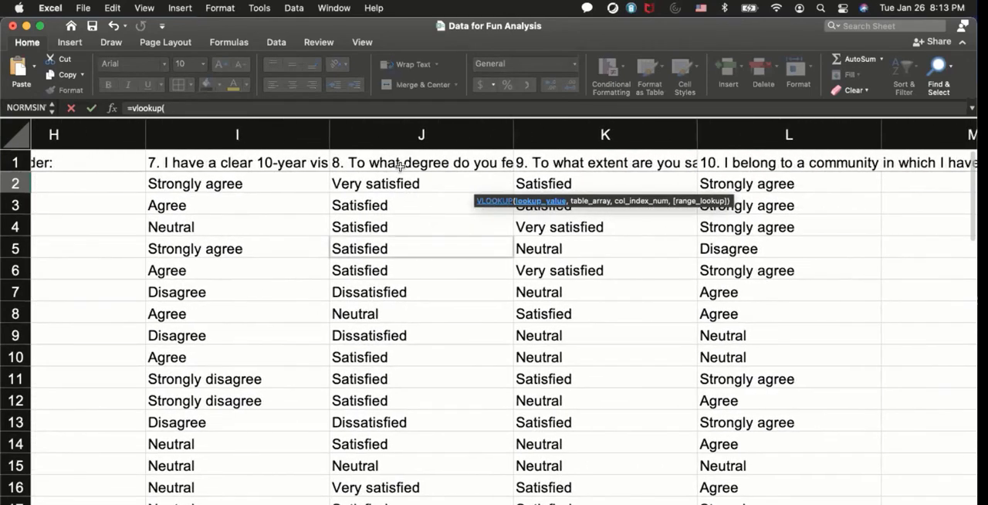
click(396, 182)
click(396, 181)
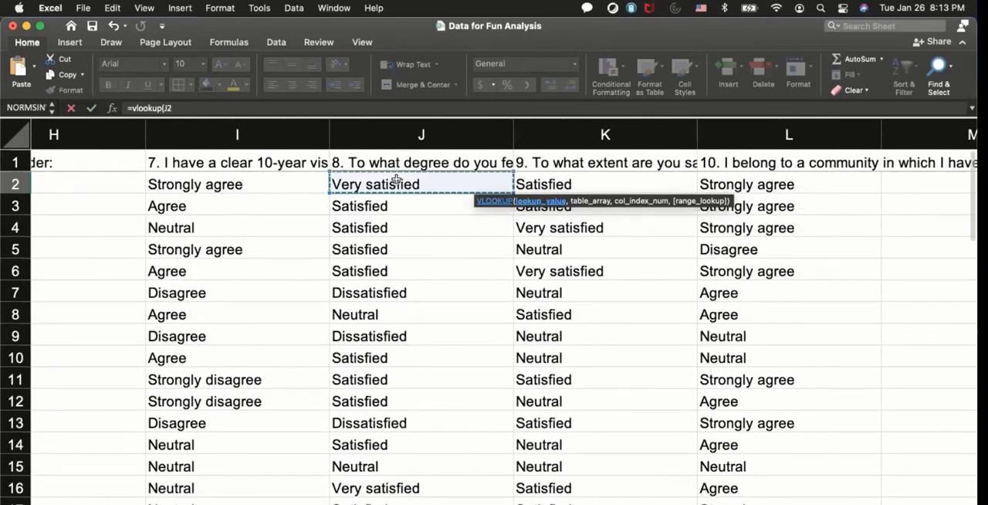
text(,)
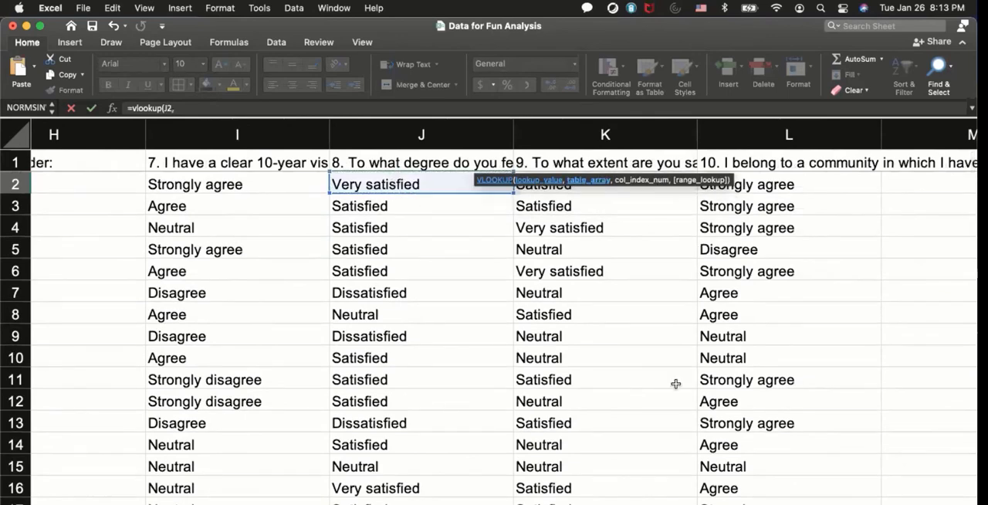
Complete the U2 lookup with the satisfaction table U61:V66, column index 2 and FALSE for an exact match.
scroll(754, 417, right, 3)
scroll(756, 419, right, 5)
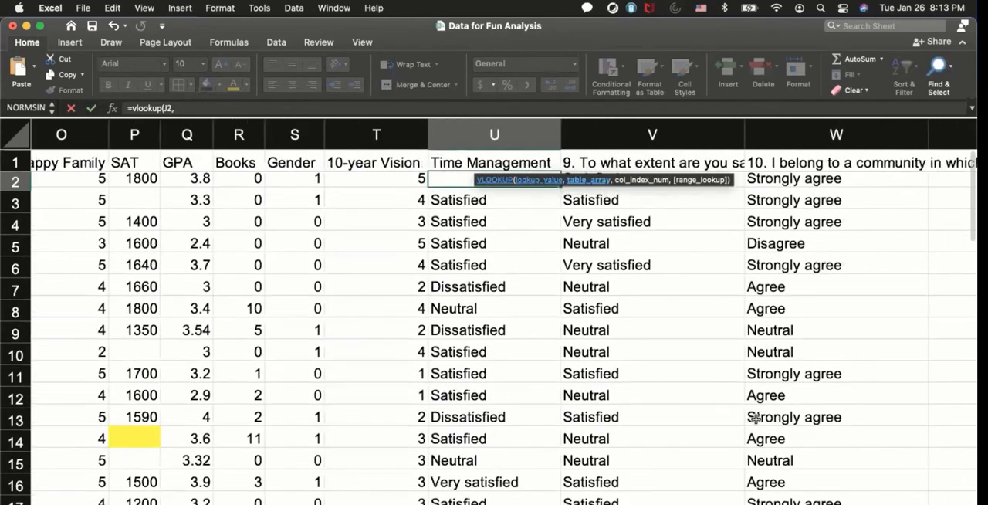
scroll(755, 419, down, 10)
scroll(755, 419, down, 5)
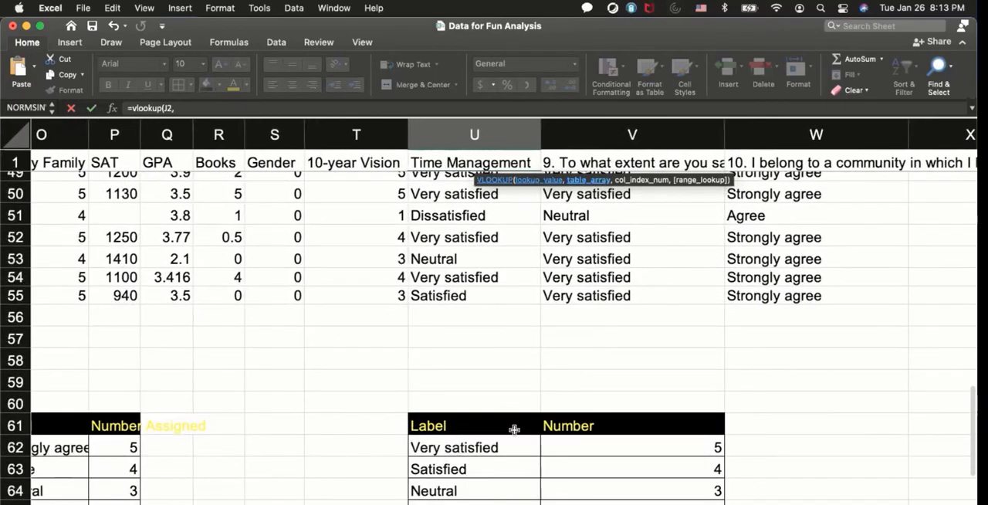
drag(514, 428, 695, 502)
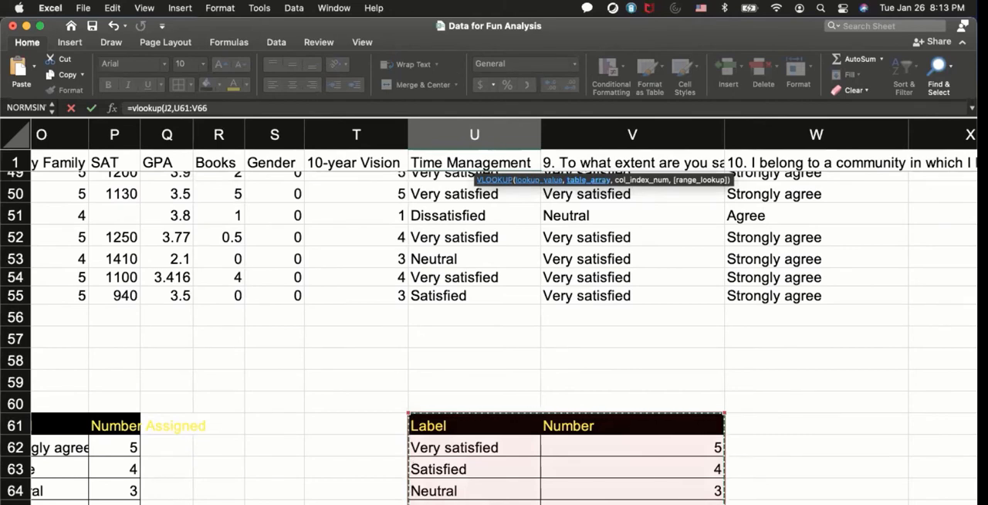
text(,)
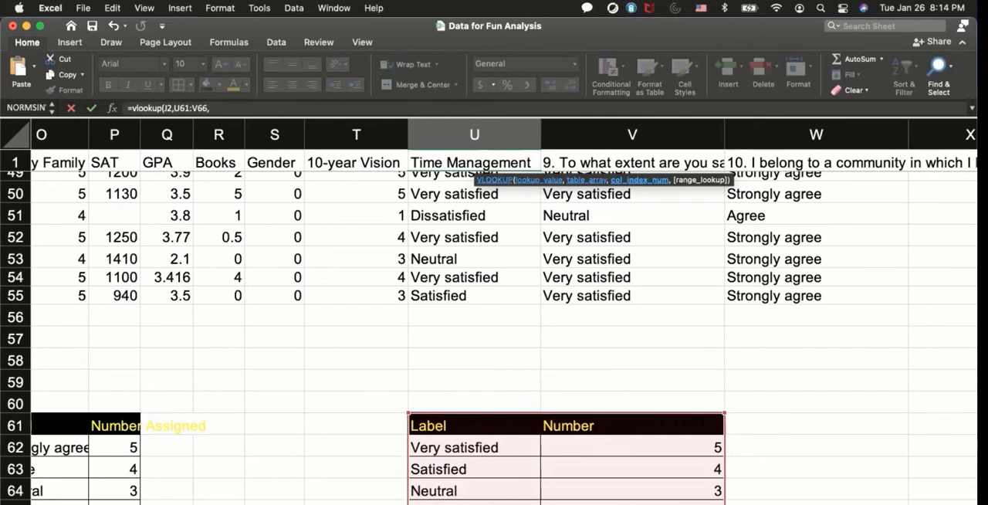
text(2,false))
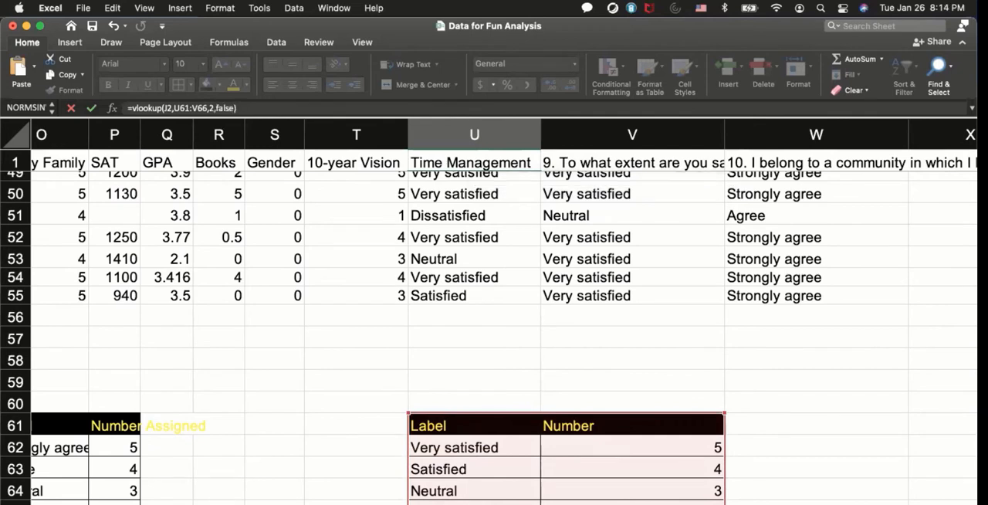
key(Return)
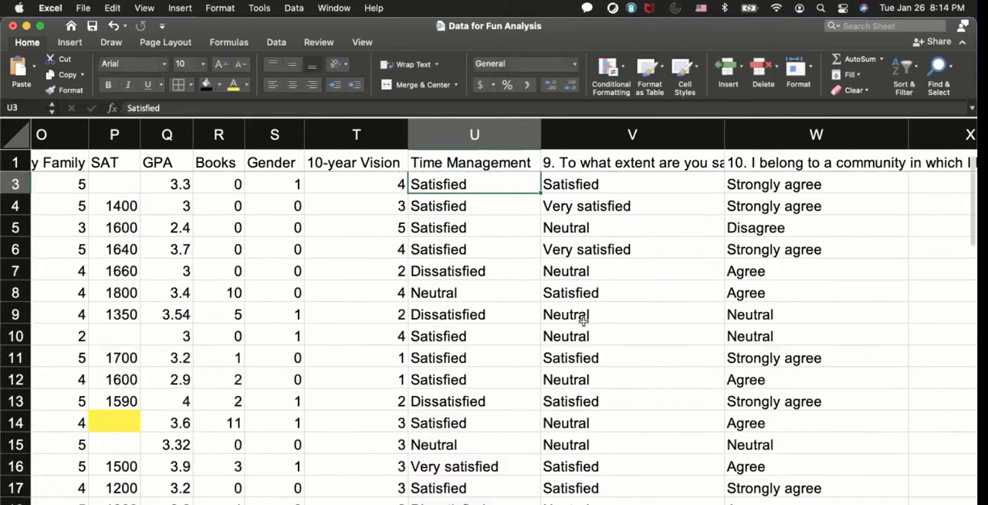
Make the table range in the U2 lookup formula absolute as $U$61:$V$66.
scroll(587, 308, left, 3)
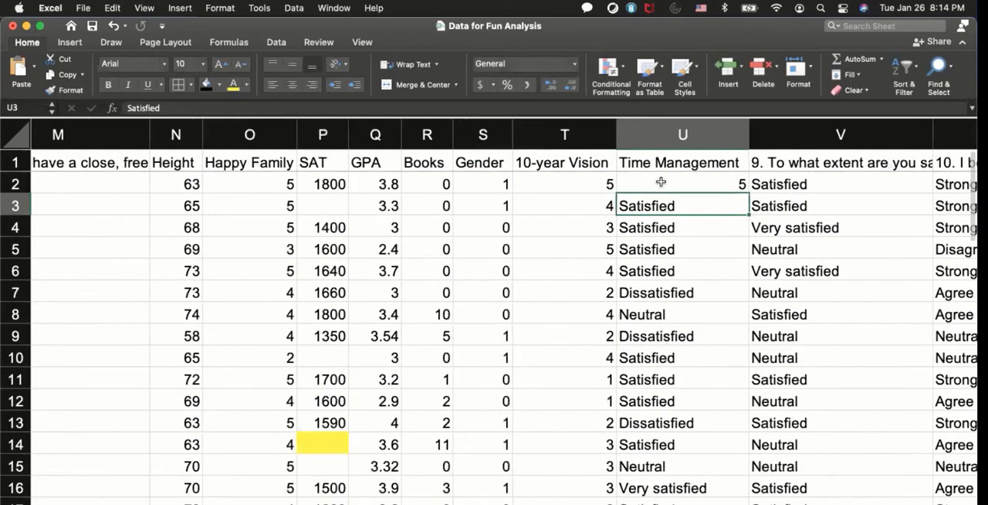
double_click(667, 185)
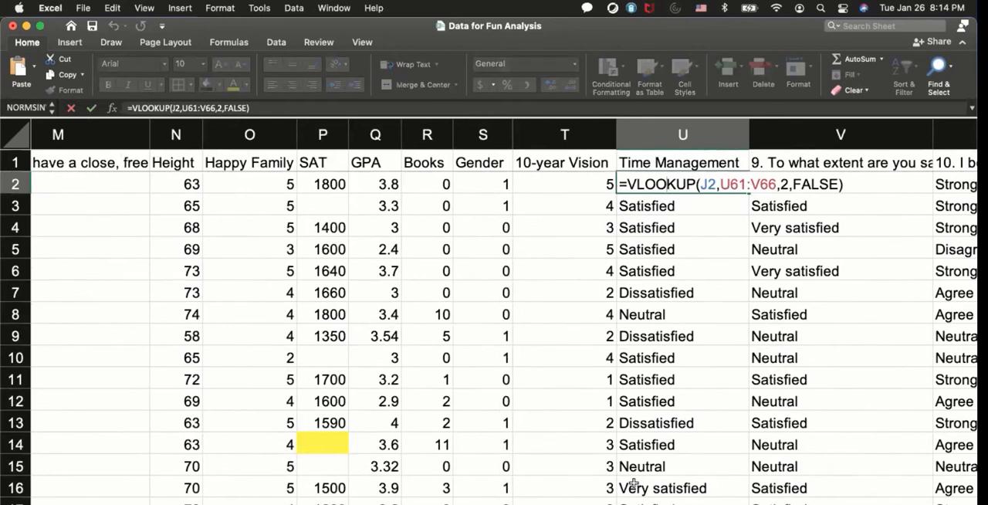
key(Return)
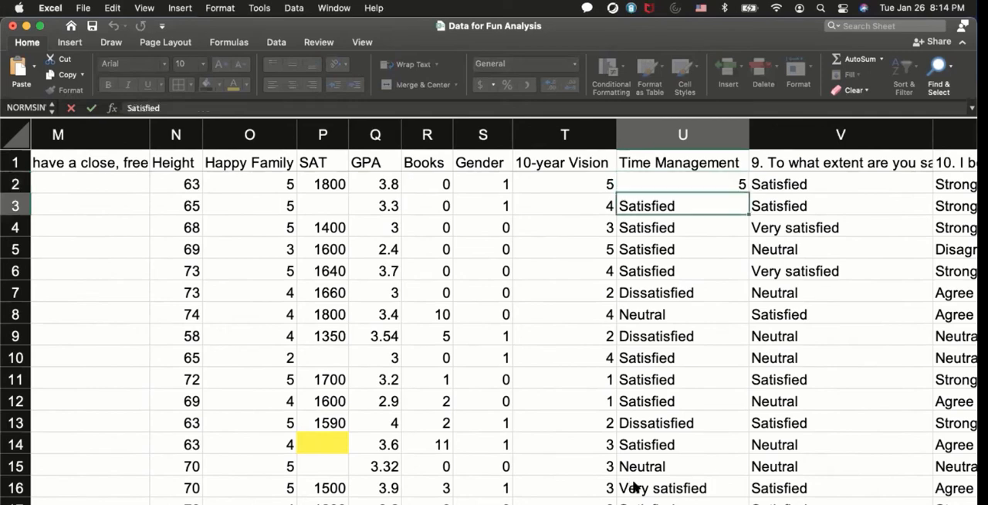
click(699, 185)
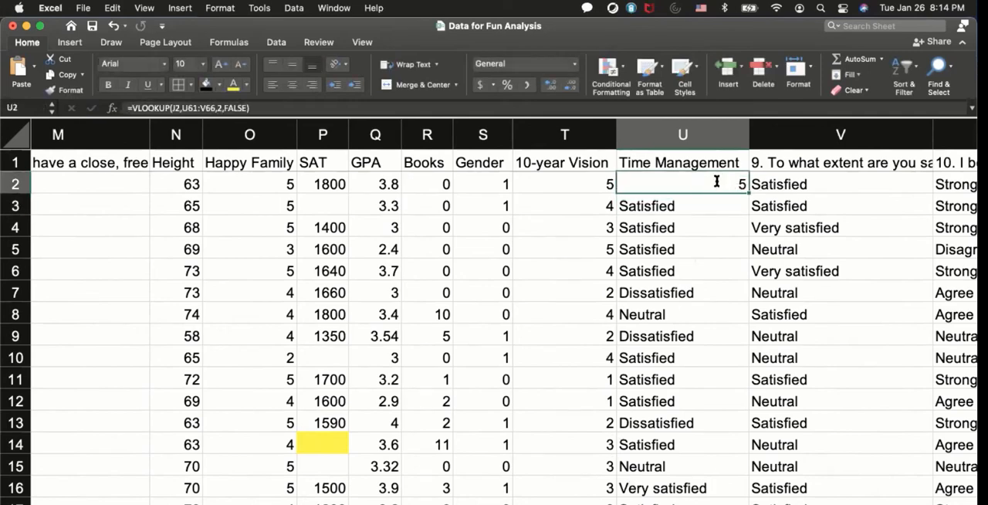
double_click(716, 186)
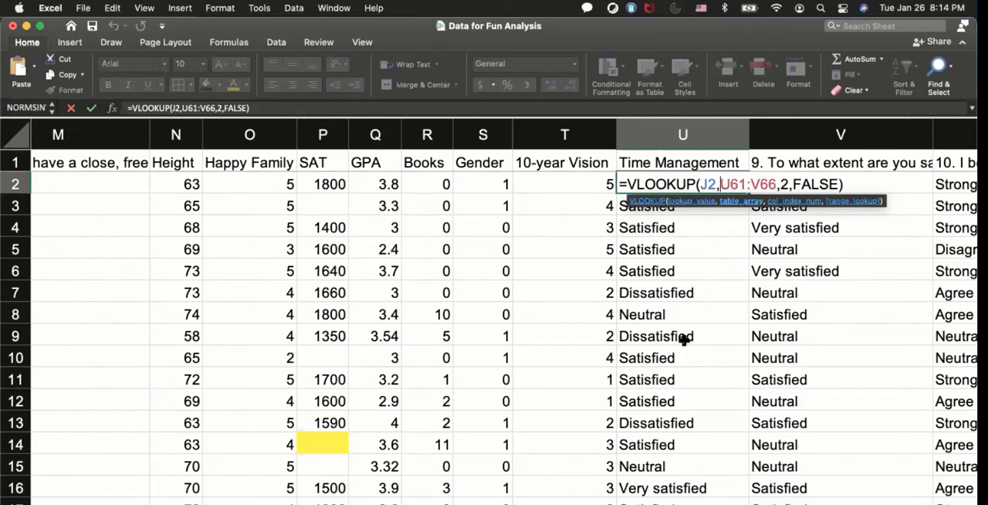
text($)
key(Right)
text($)
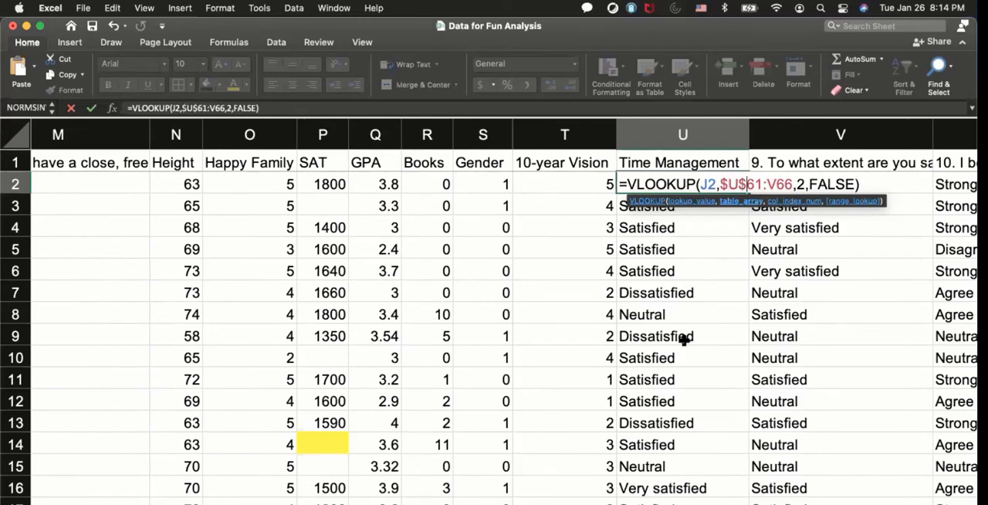
key(Right)
key(Right)
text($)
key(Right)
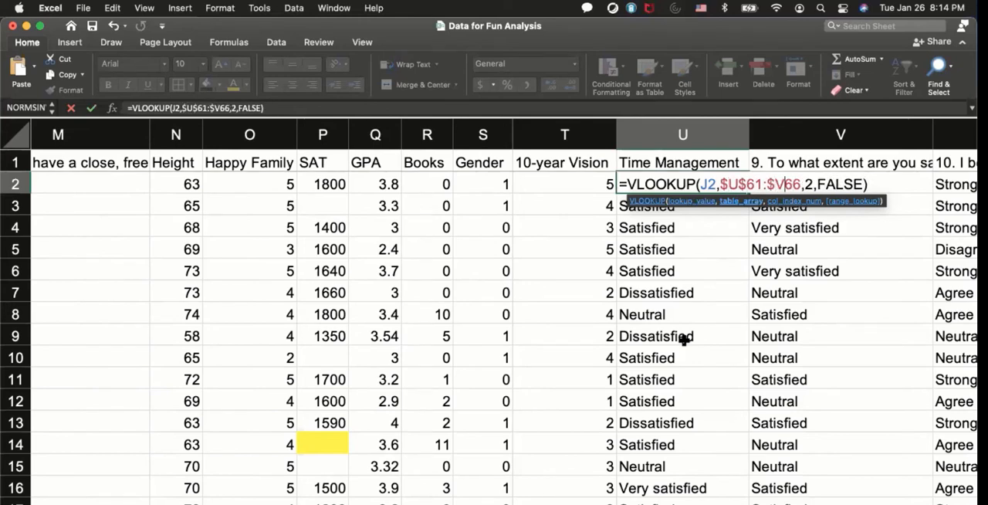
text($)
key(Return)
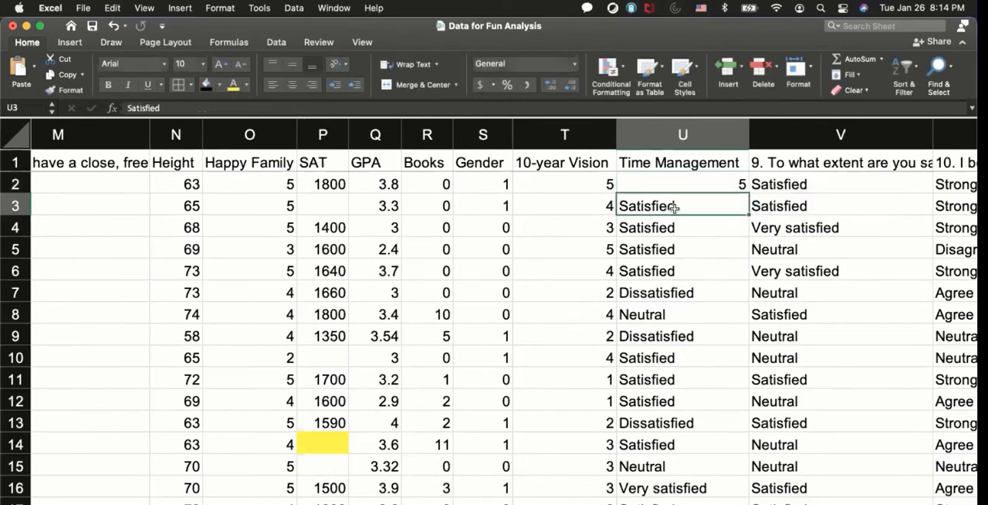
Check the U2 lookup formula and fill it down the rest of the Time Management column.
double_click(688, 184)
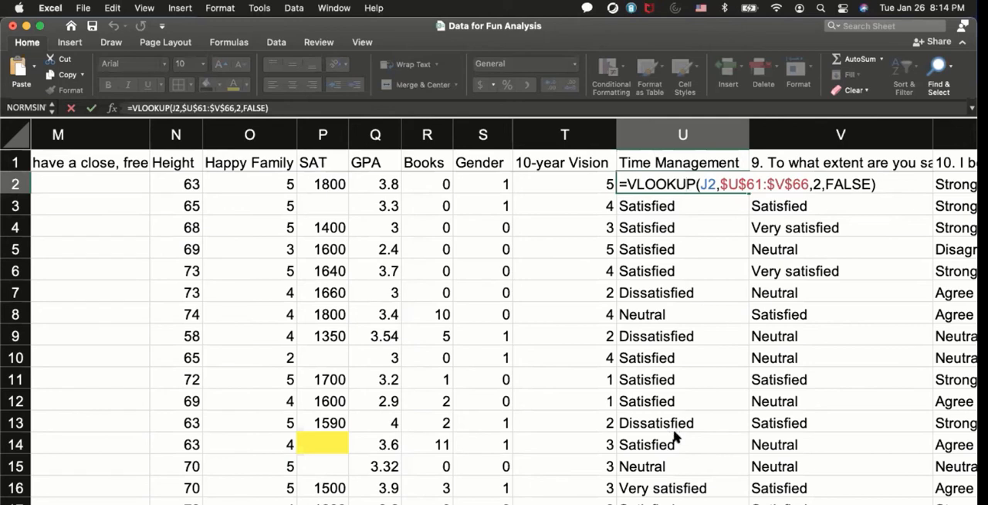
key(Return)
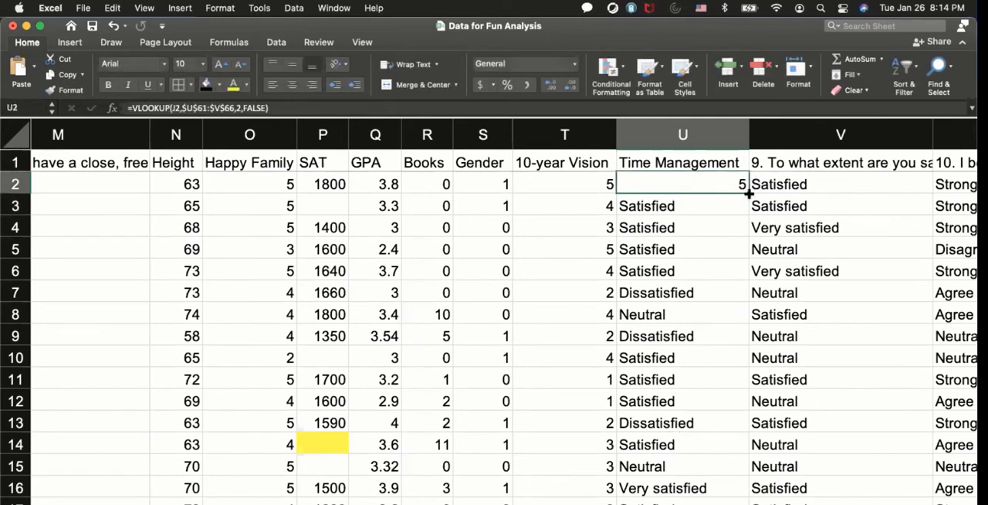
double_click(748, 193)
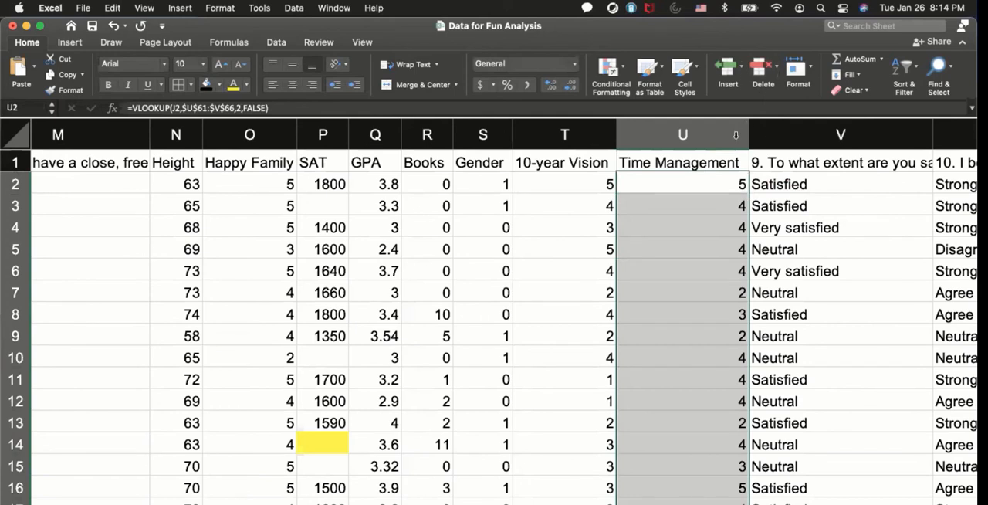
drag(748, 126, 748, 126)
scroll(724, 227, right, 5)
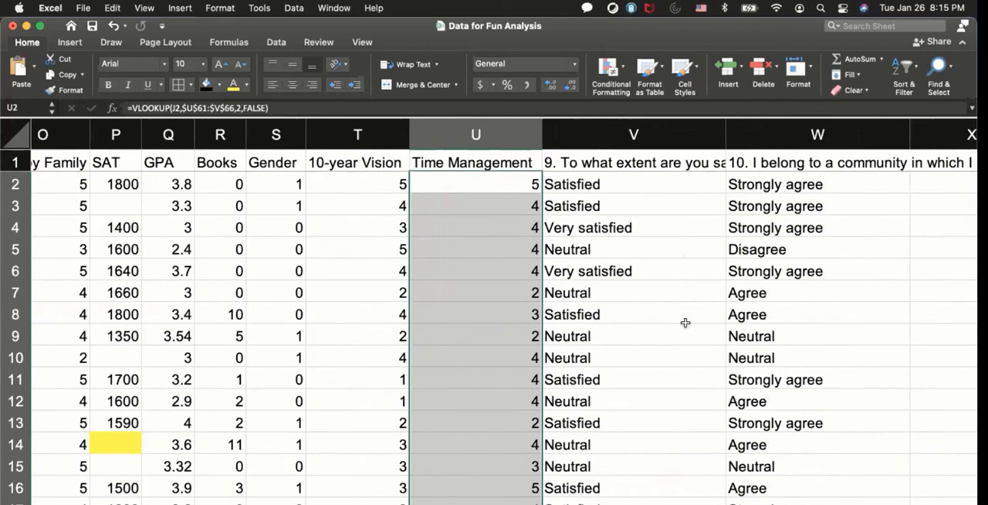
Copy the U2 lookup formula across to V2 and fill it down the life satisfaction column.
click(505, 182)
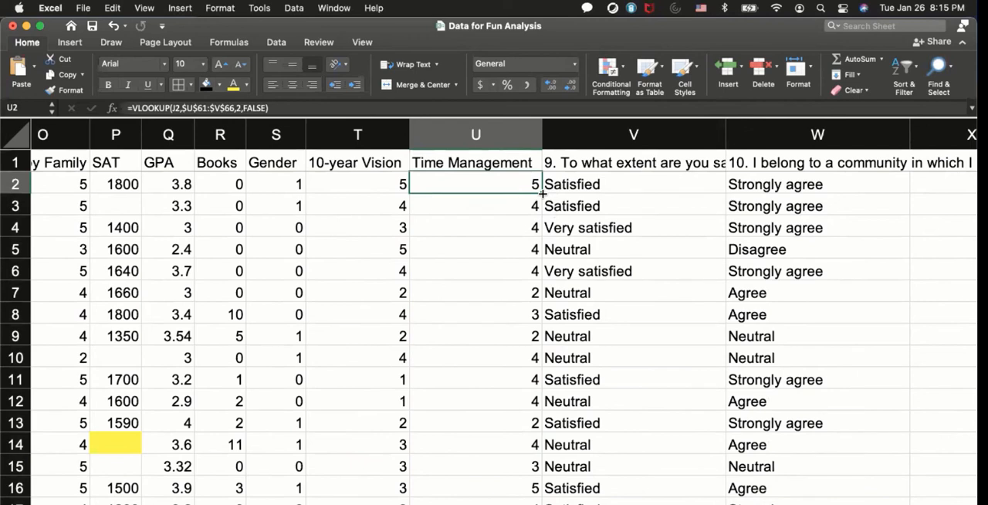
drag(543, 194, 645, 186)
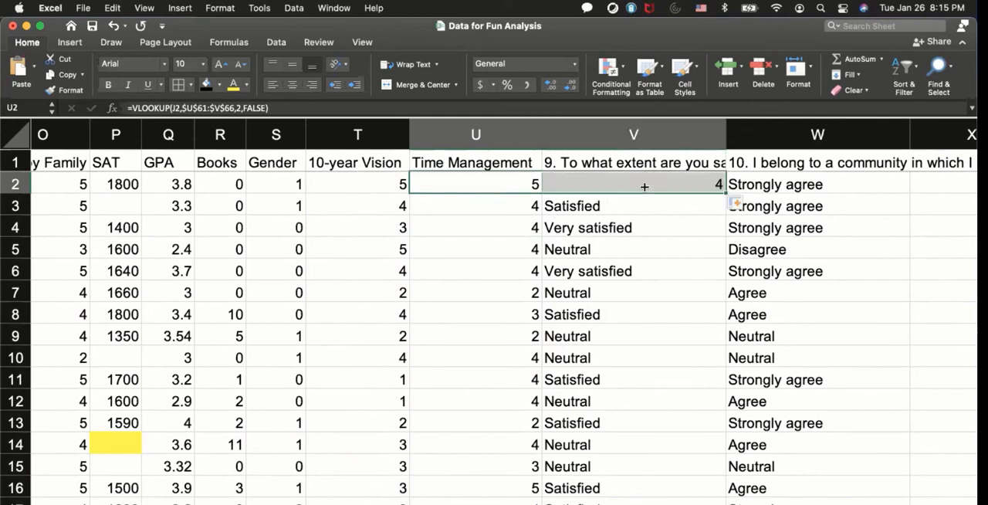
double_click(724, 191)
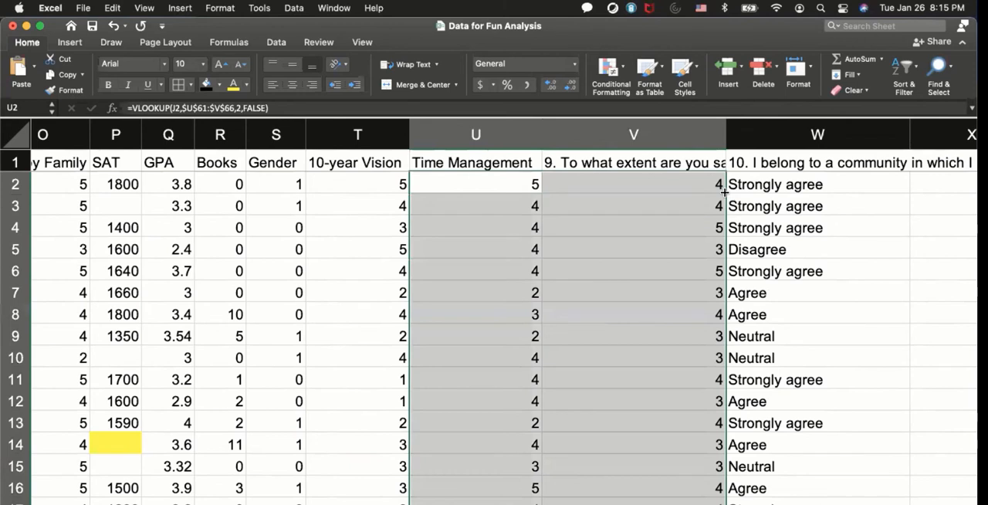
click(612, 314)
scroll(615, 236, right, 1)
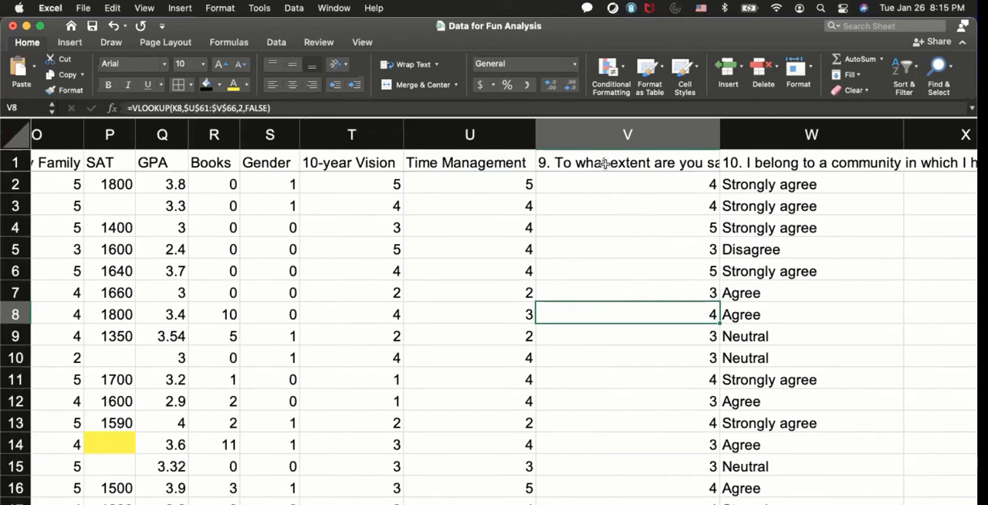
Shorten the life satisfaction question heading in V1 to "Life Satisfaction" and autofit column V's width.
double_click(606, 163)
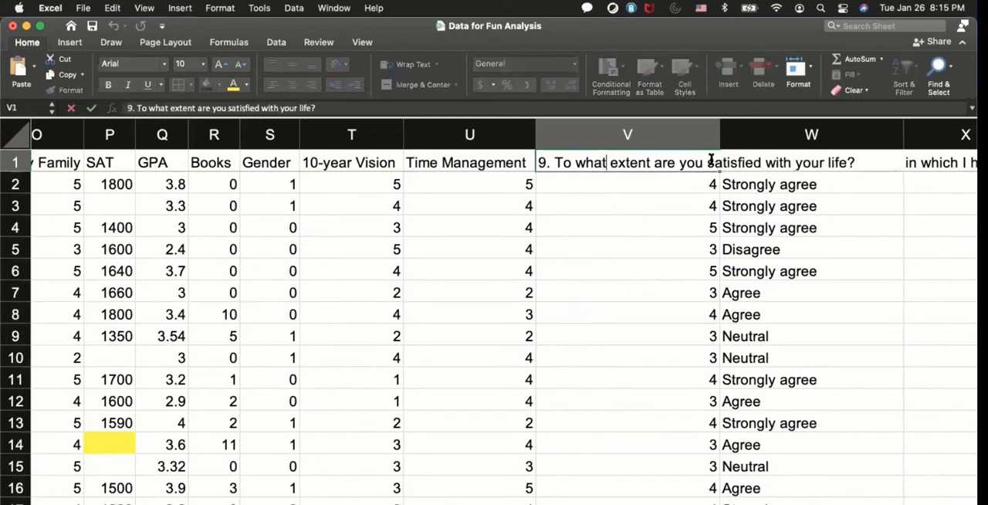
drag(710, 159, 537, 164)
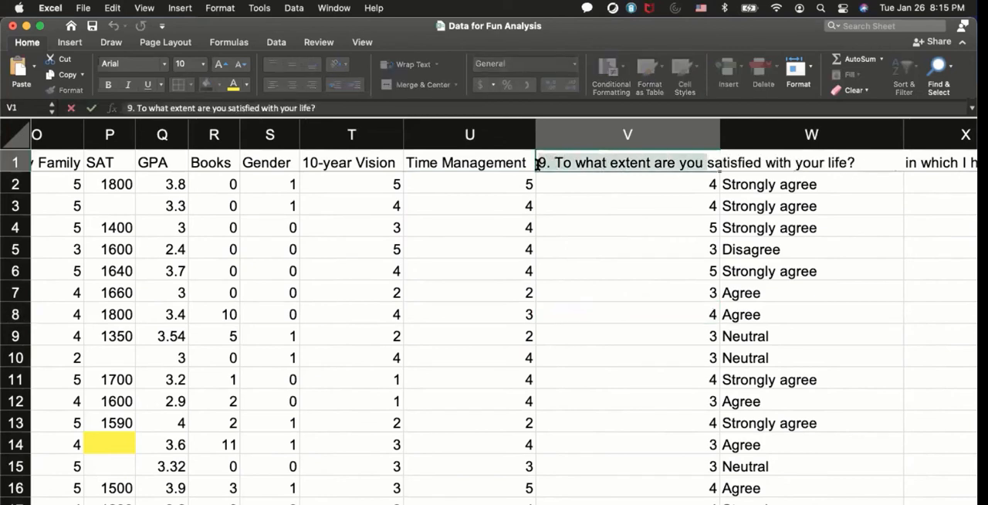
key(BackSpace)
text(Life)
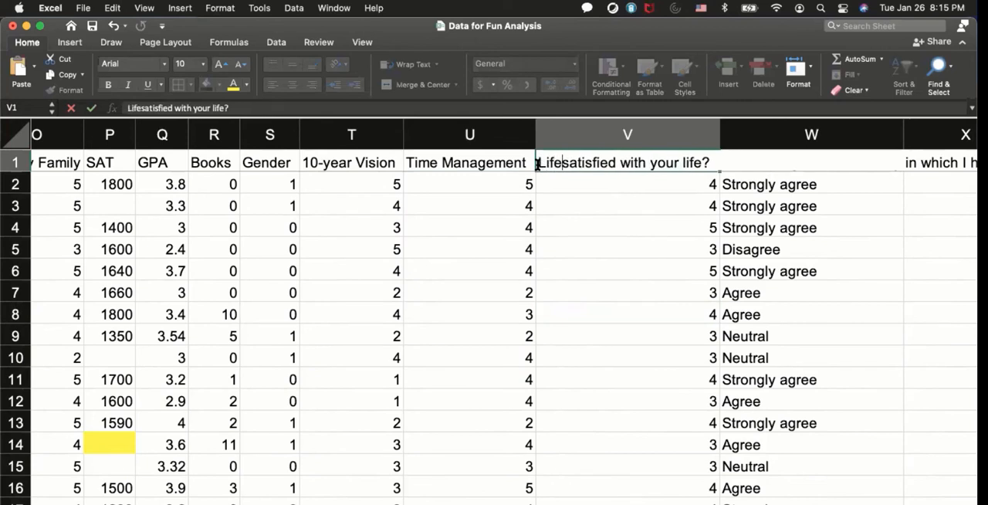
key(Delete)
text(S)
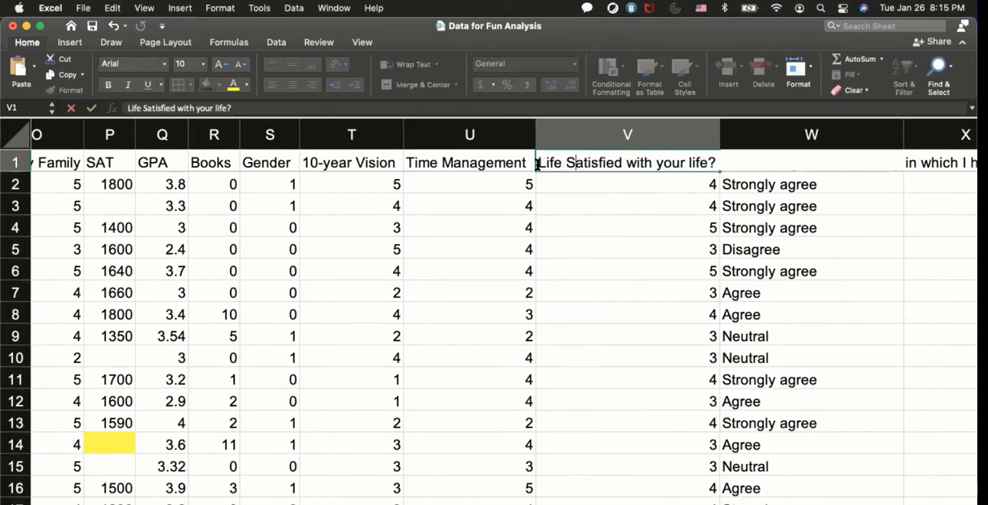
key(Right)
key(Right)
key(Right)
key(Right)
key(Right)
key(Right)
text(action)
key(Delete)
key(Delete)
key(Delete)
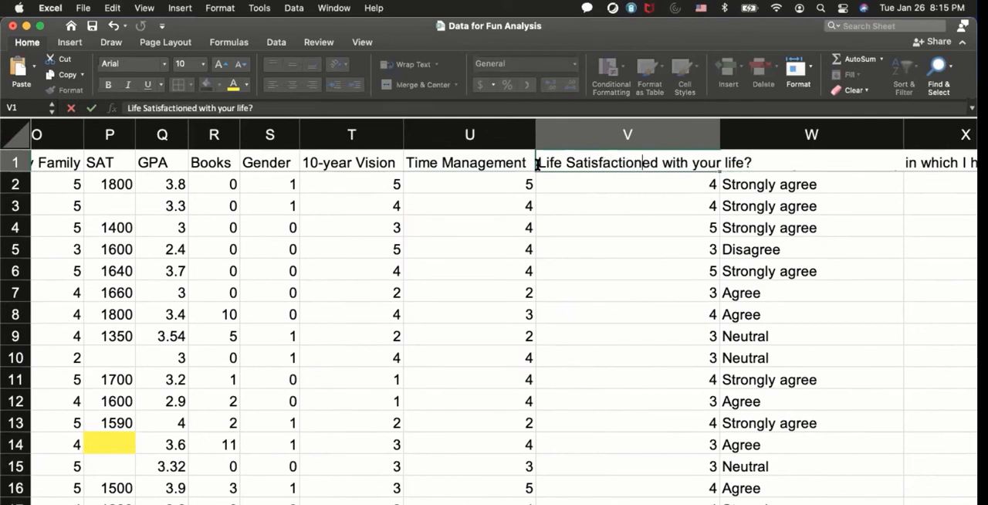
key(Delete)
key(Delete)
key(Delete)
key(Delete)
key(Delete)
key(Delete)
key(Delete)
key(Delete)
key(Delete)
key(Delete)
key(Delete)
key(Delete)
key(Delete)
key(Delete)
key(Delete)
key(Delete)
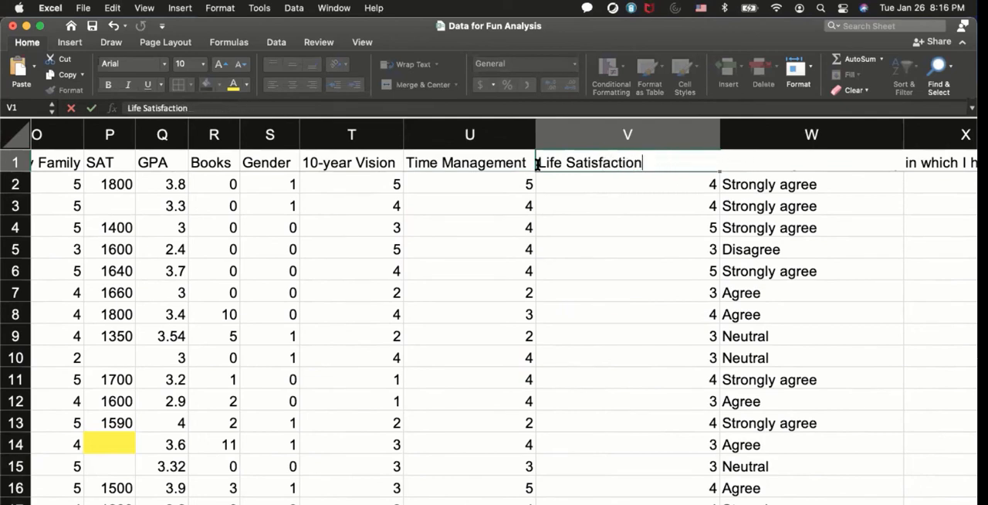
key(Return)
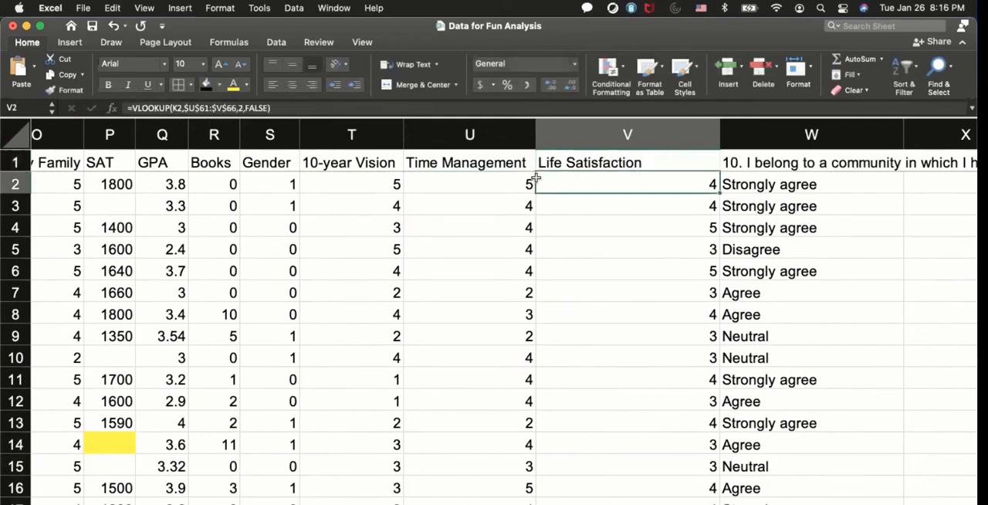
double_click(717, 136)
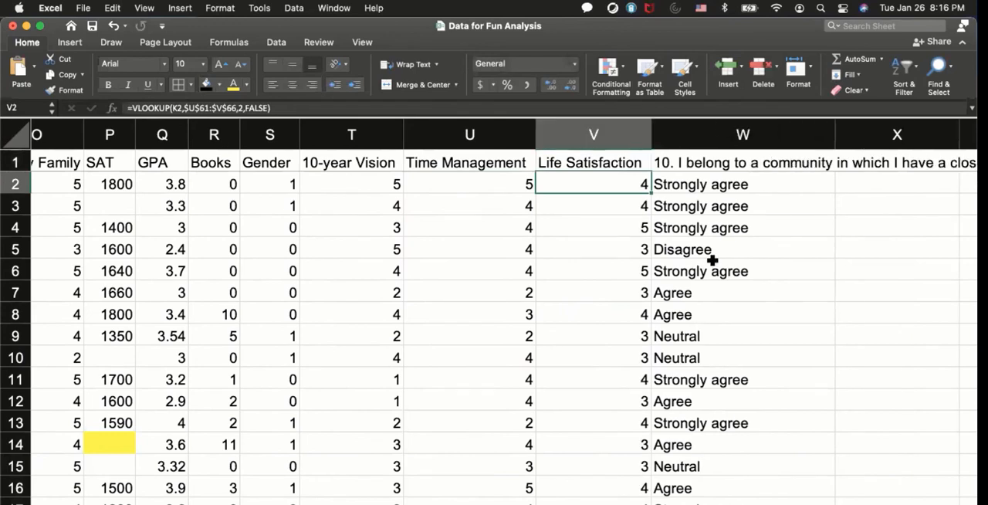
click(600, 239)
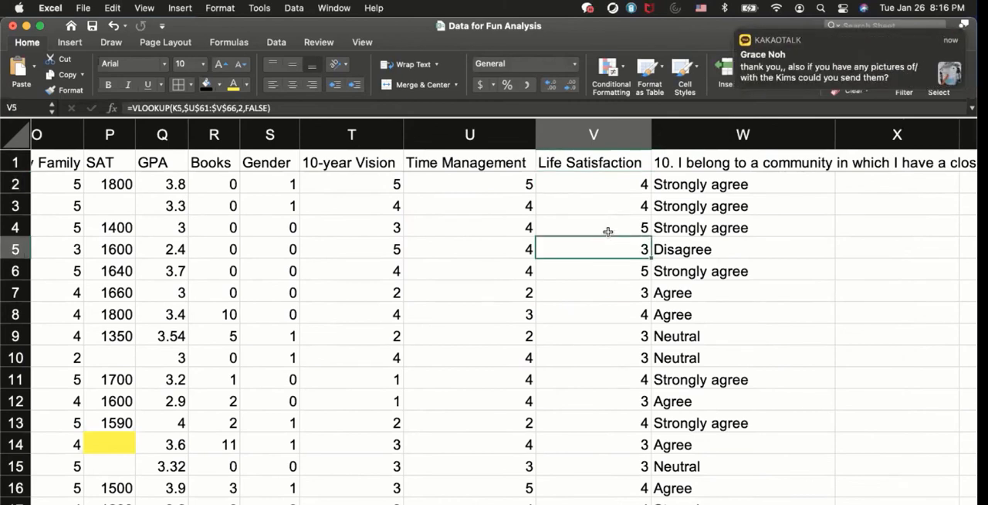
Replace the community question heading in W1 with "Formative Community" and narrow column W to suit the heading.
click(685, 227)
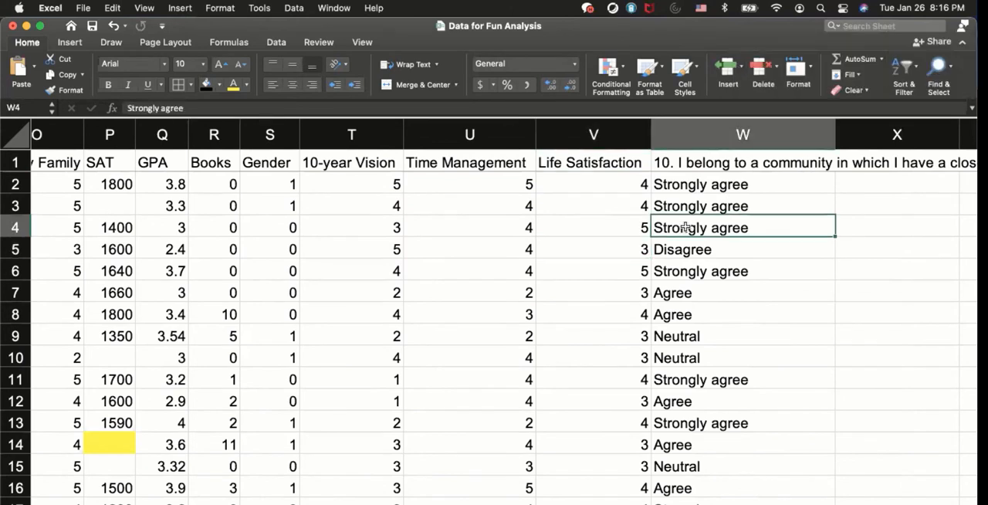
double_click(682, 162)
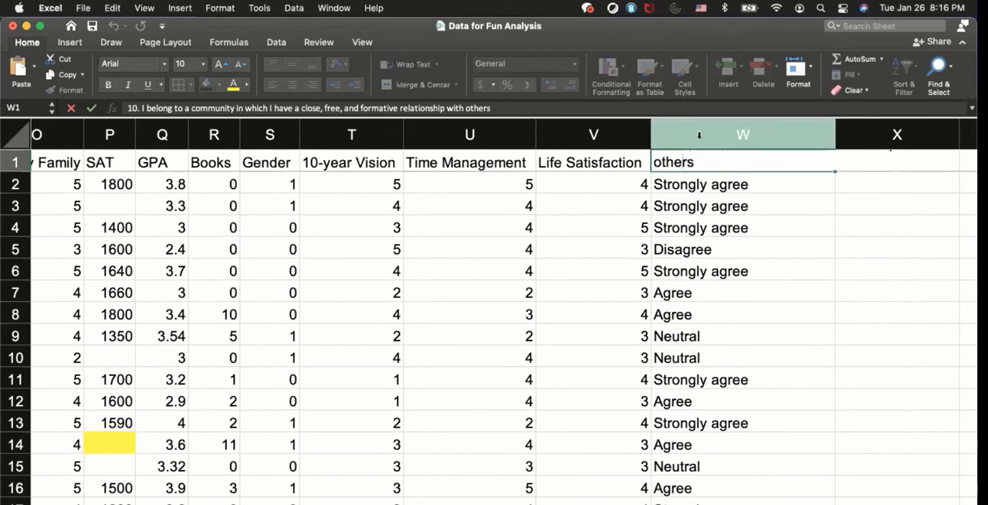
key(Return)
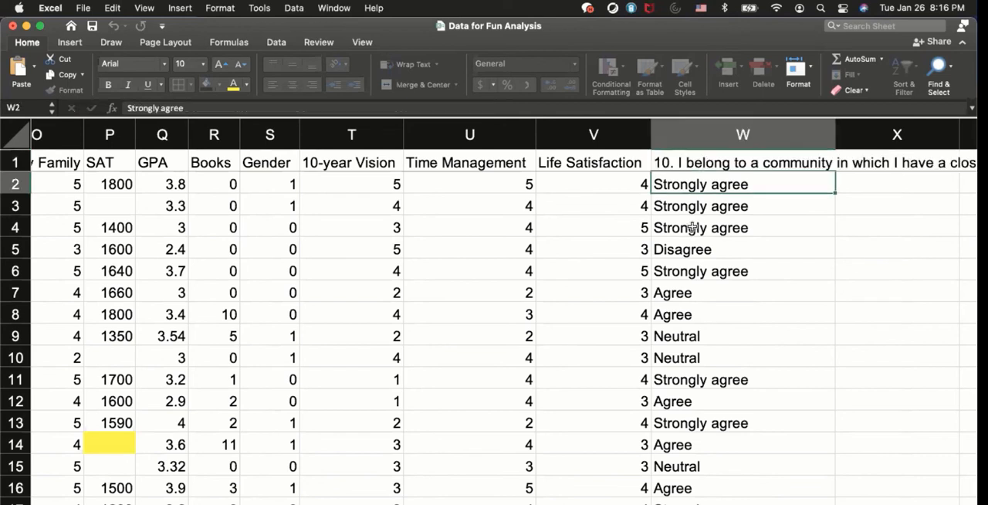
click(705, 162)
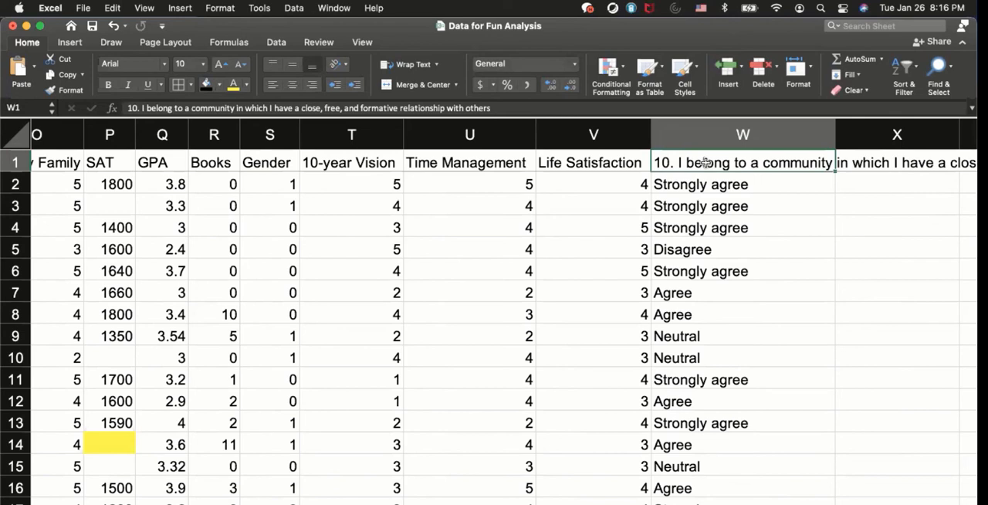
text(Form)
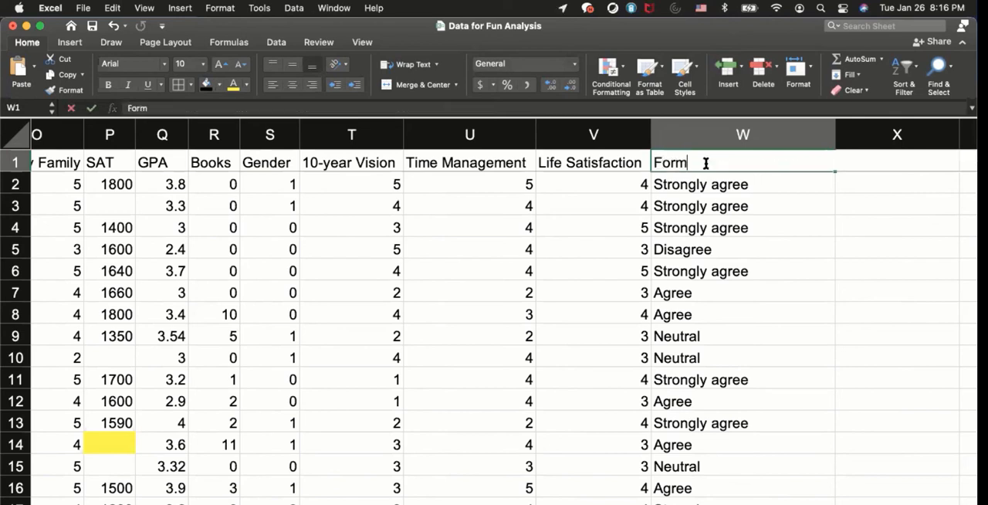
text(ative C)
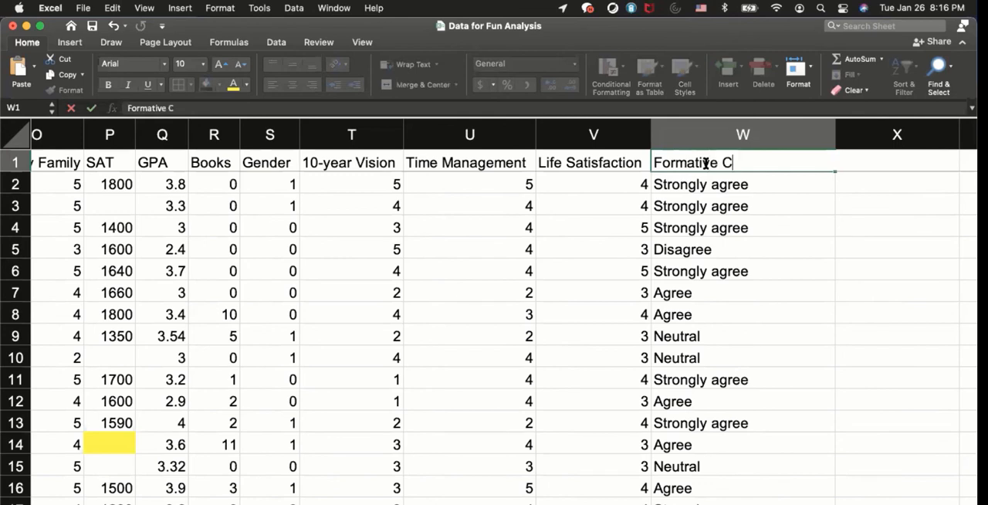
text(ommunity)
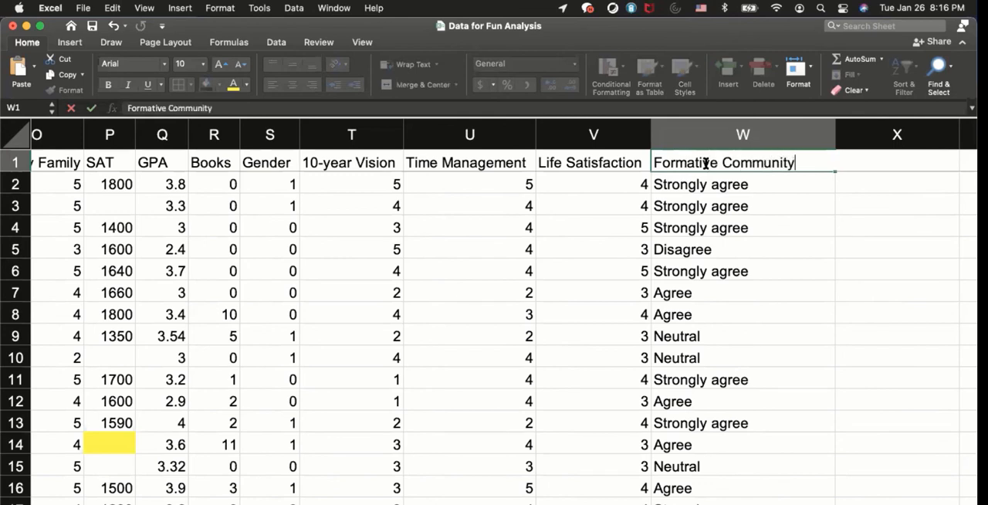
key(Return)
click(707, 303)
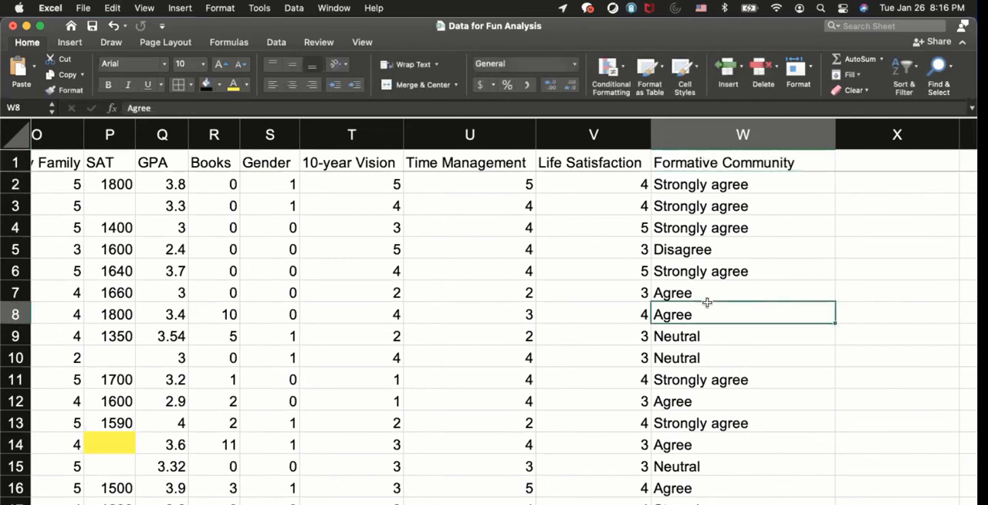
drag(835, 136, 803, 136)
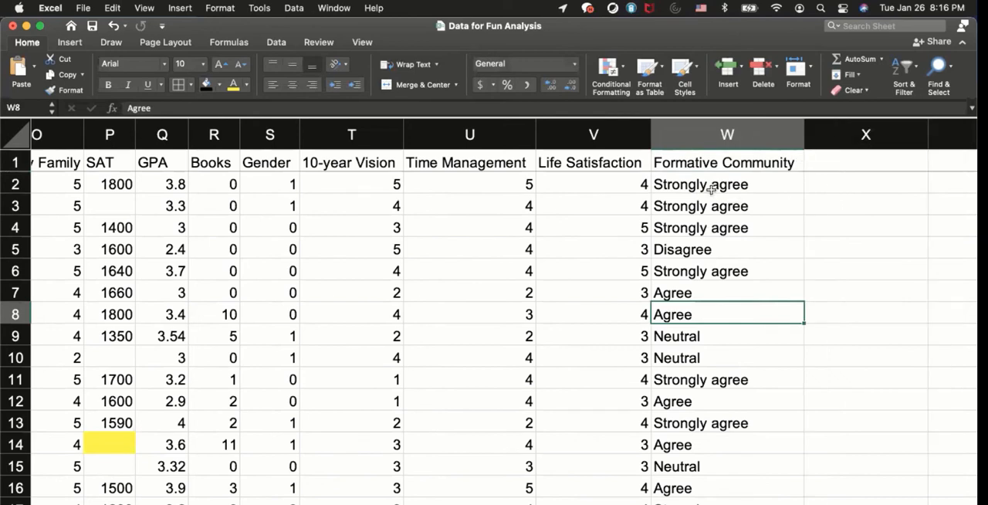
click(709, 186)
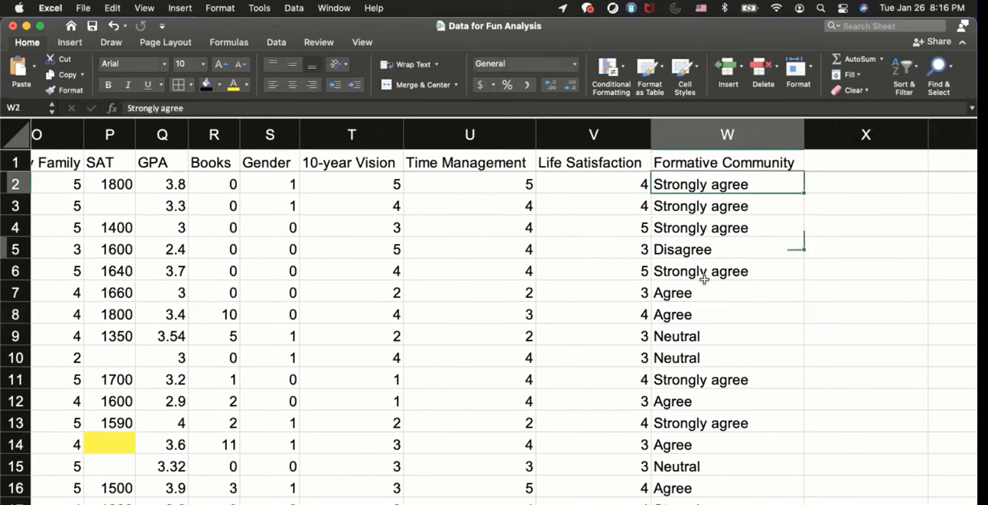
click(706, 322)
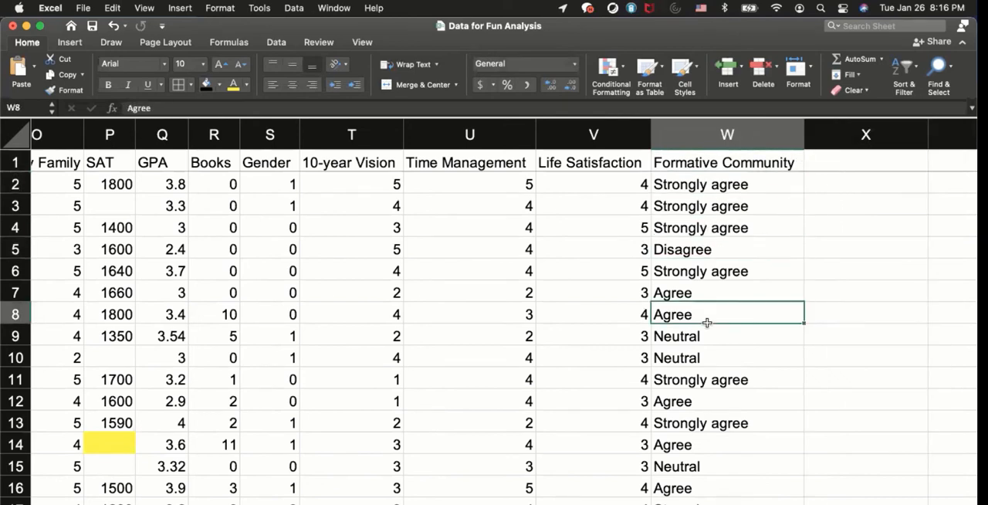
click(677, 182)
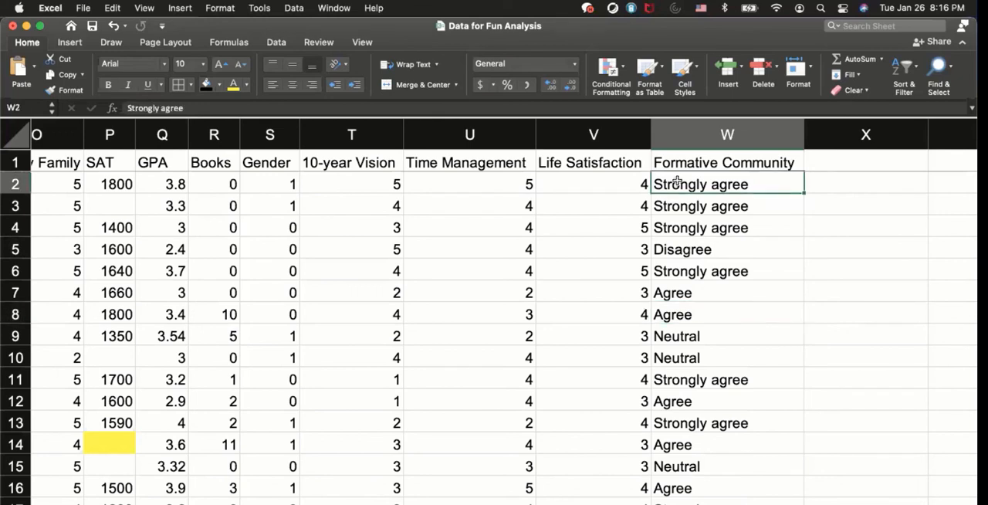
text(=vlooku)
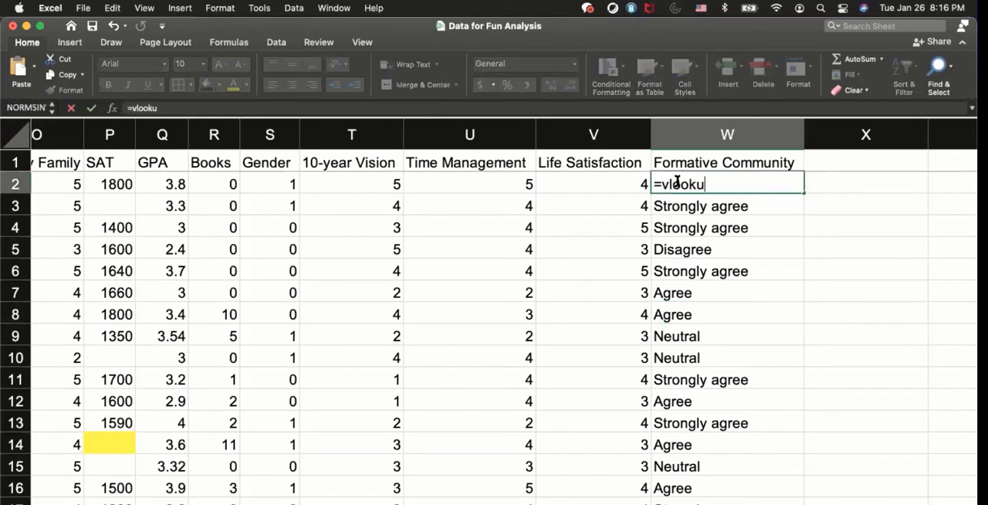
text(p)
key(Escape)
Copy the V2 lookup formula across to W2 and check the references in the copied formula.
click(578, 188)
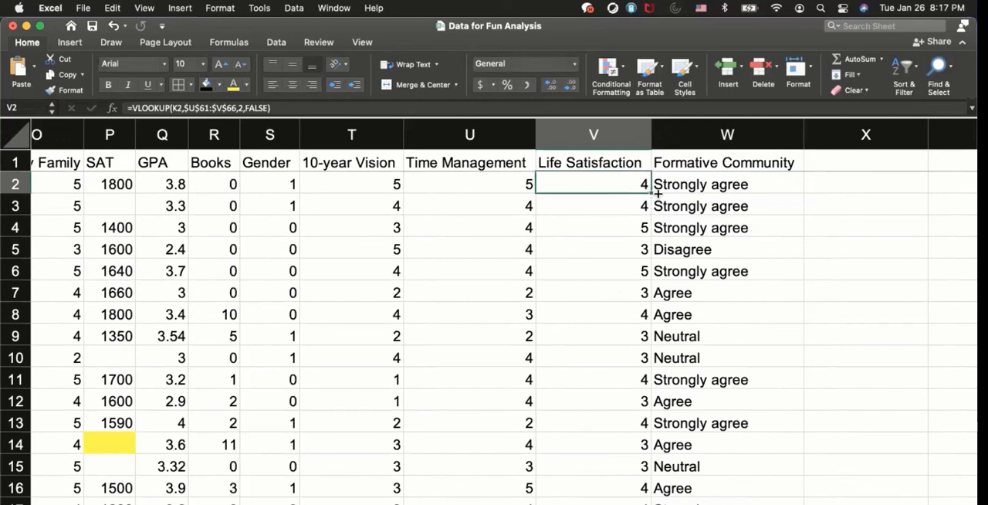
drag(657, 194, 747, 185)
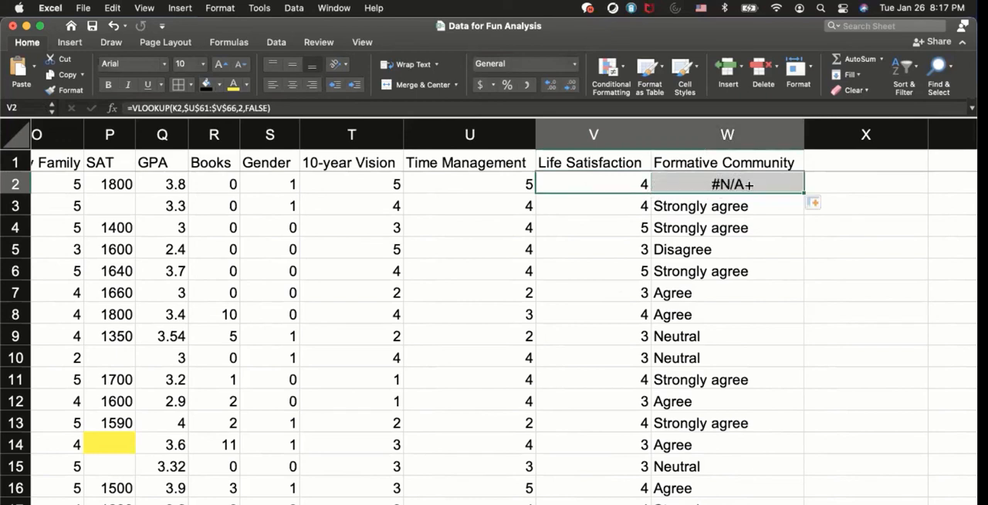
double_click(727, 184)
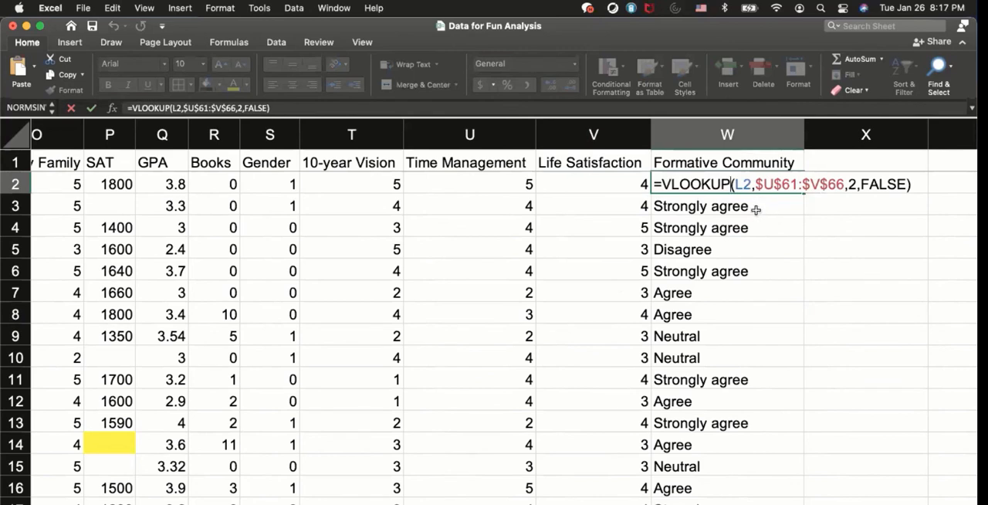
click(706, 208)
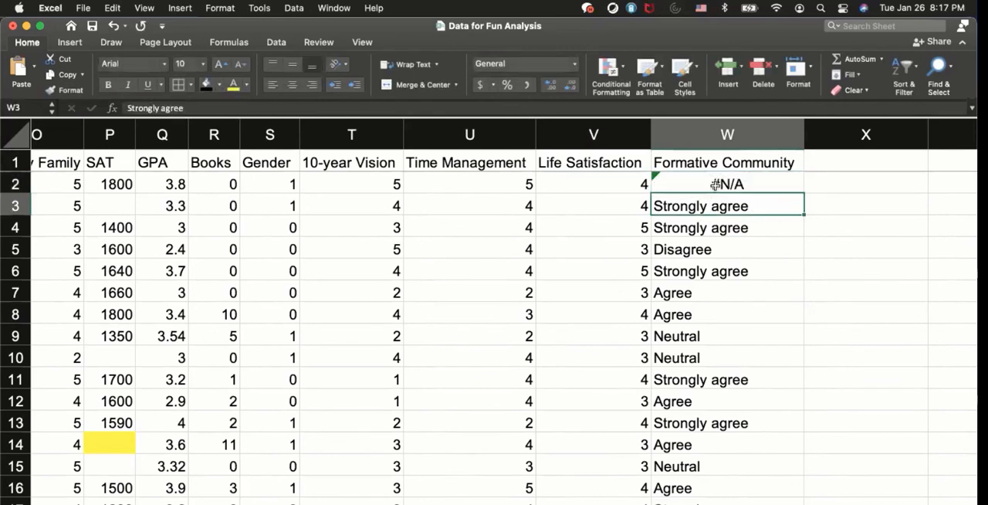
Replace the table range in the W2 lookup formula with the named range Family.
double_click(716, 184)
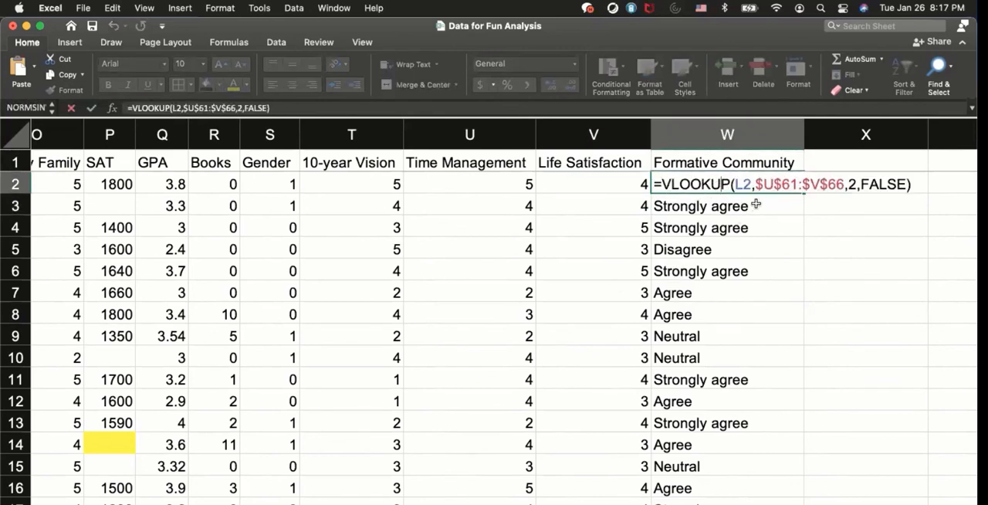
drag(756, 183, 843, 182)
text(Family)
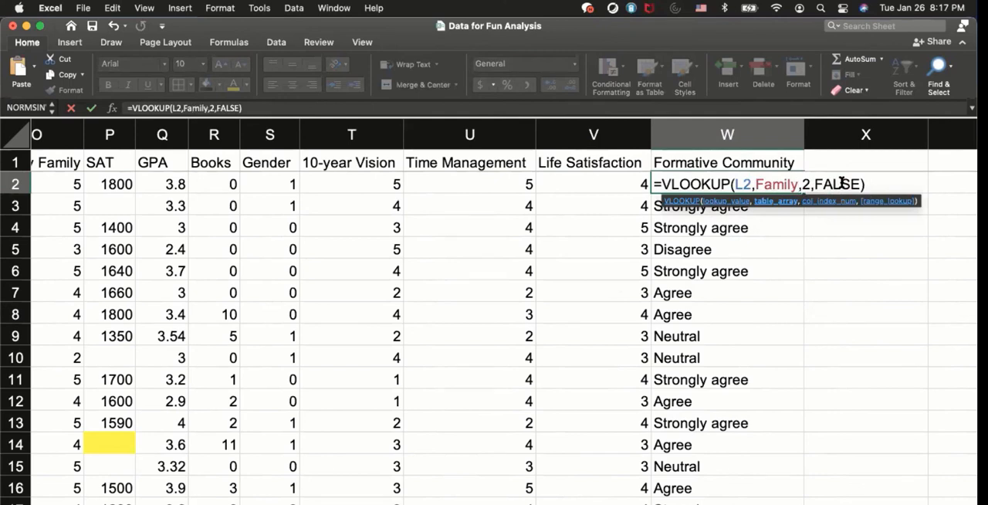
key(Return)
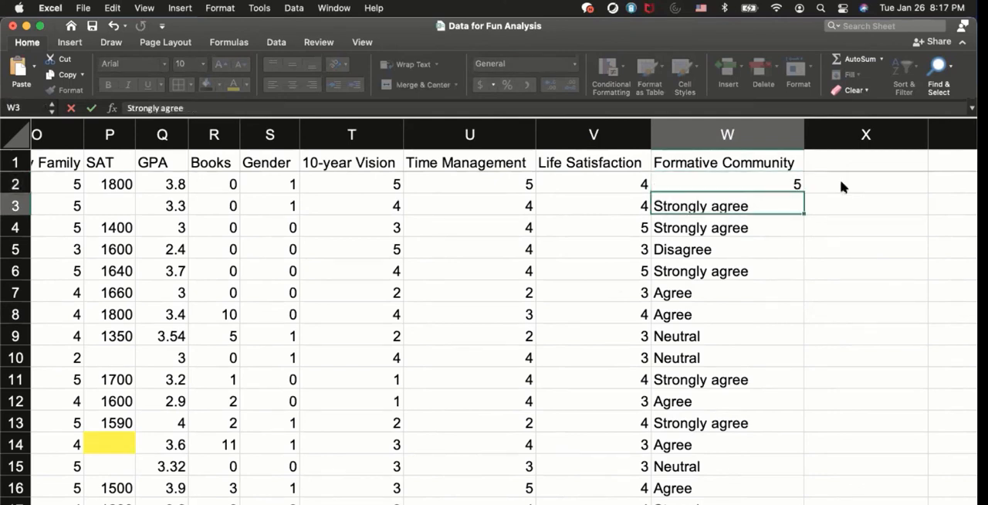
Fill the W2 lookup formula down the Formative Community column and open W2 to check its formula.
click(787, 182)
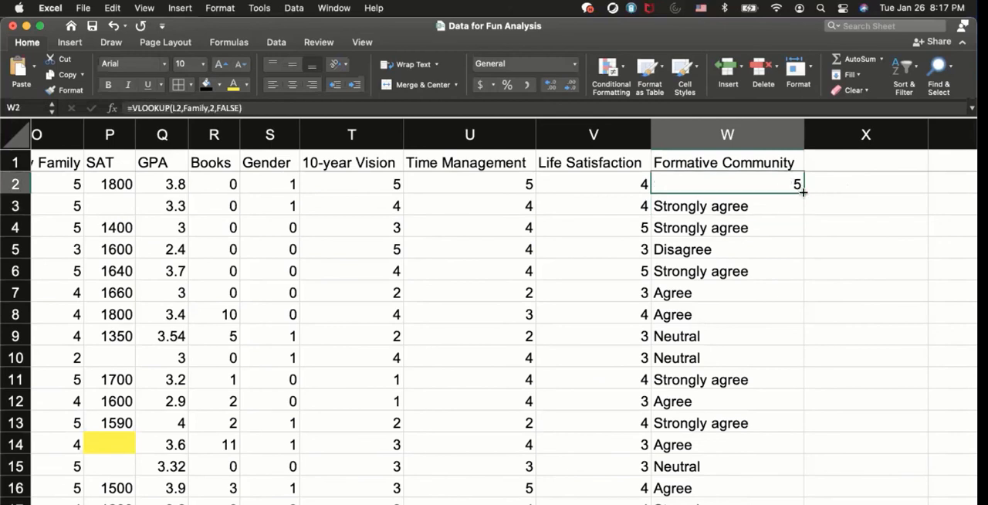
double_click(804, 194)
double_click(783, 184)
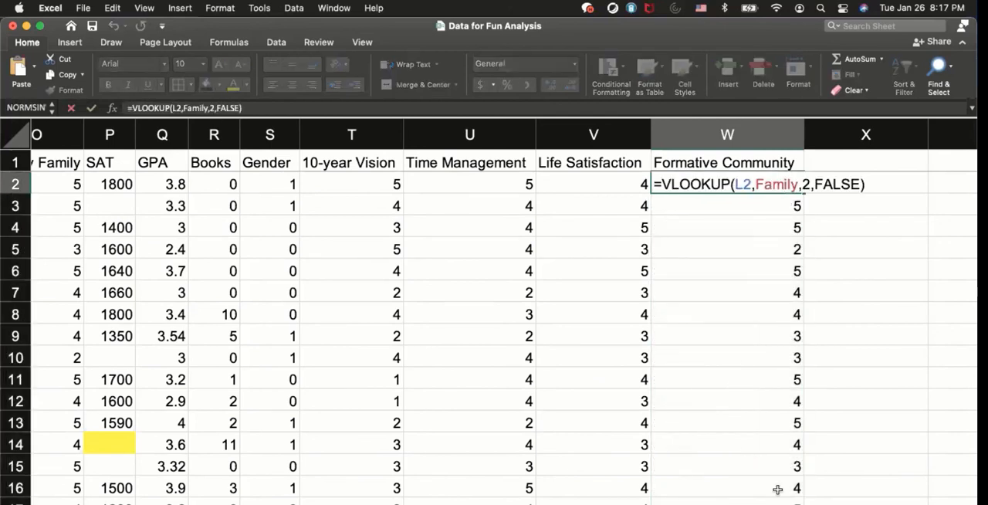